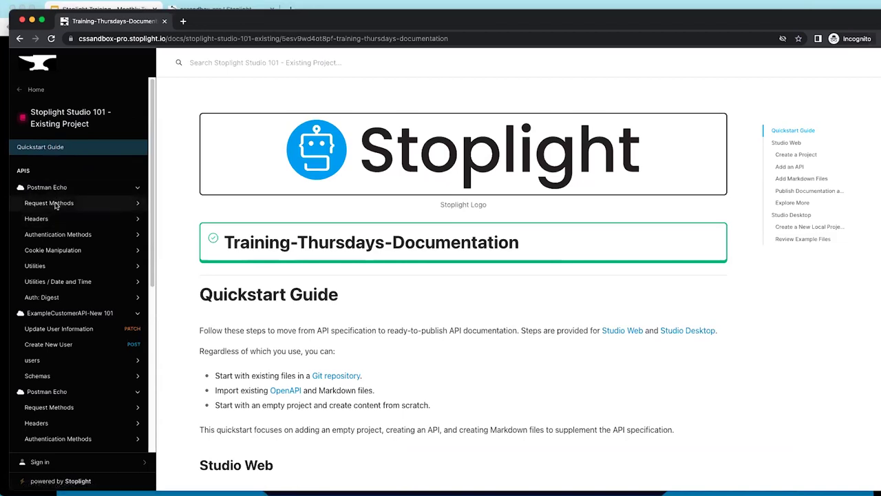
# Browse the Request Methods GET Request docs, then return to the public workspace home page
pyautogui.click(56, 205)
pyautogui.click(55, 219)
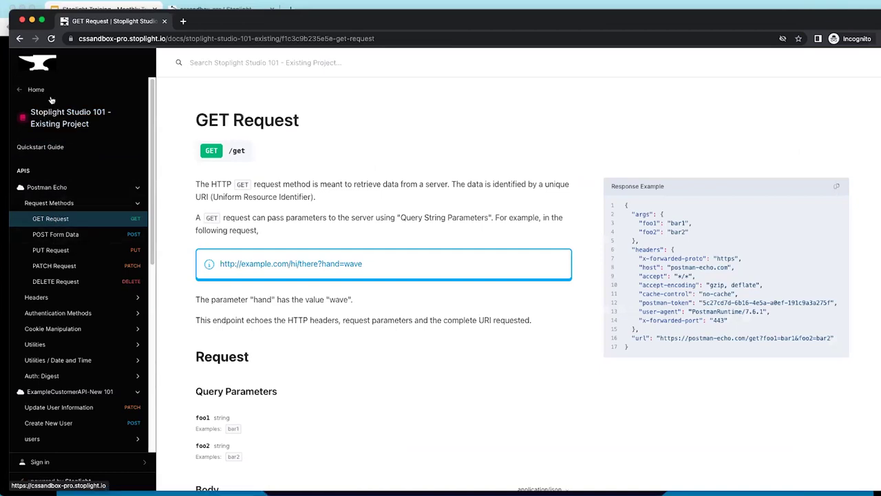
pyautogui.click(33, 72)
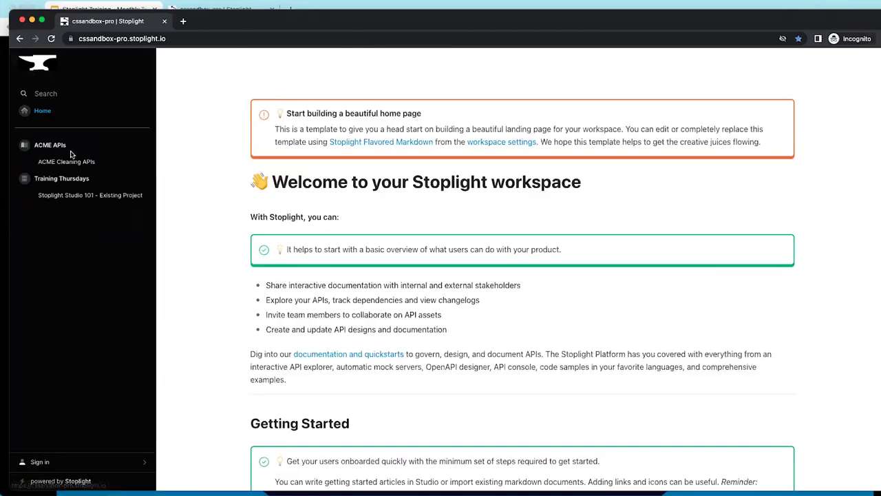
# Look at the workspace sign-in page, go back, and return to the Google Slides deck
pyautogui.click(147, 464)
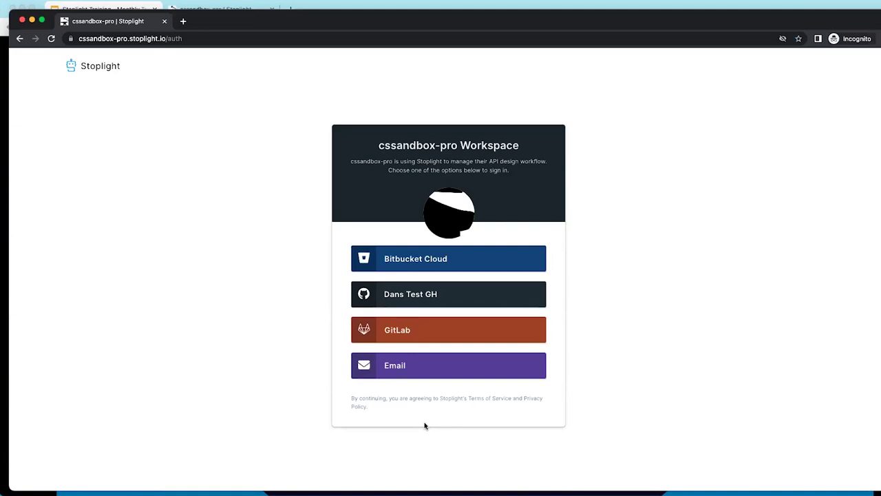
pyautogui.click(20, 39)
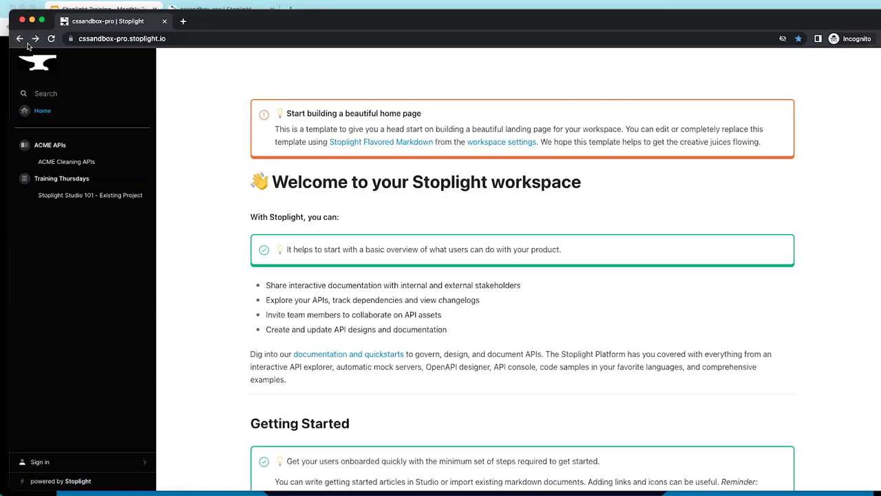
pyautogui.press('super+grave')
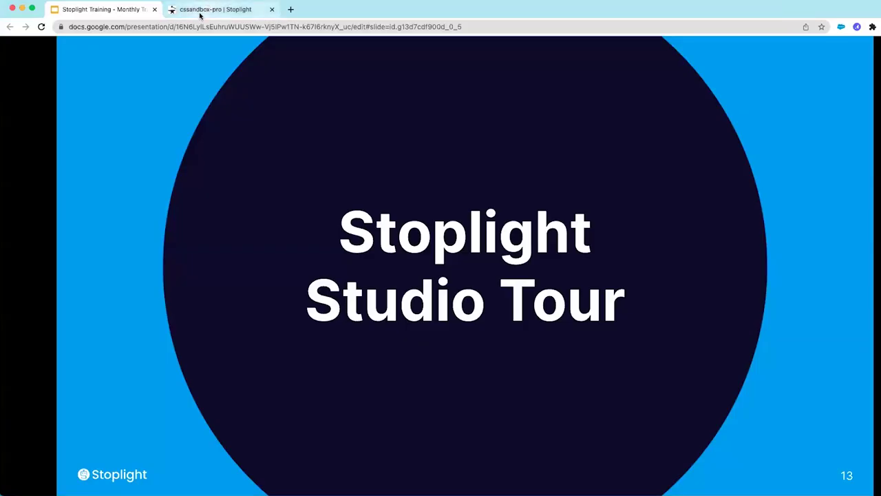
# Switch to the signed-in 'cssandbox-pro | Stoplight' browser tab
pyautogui.click(201, 14)
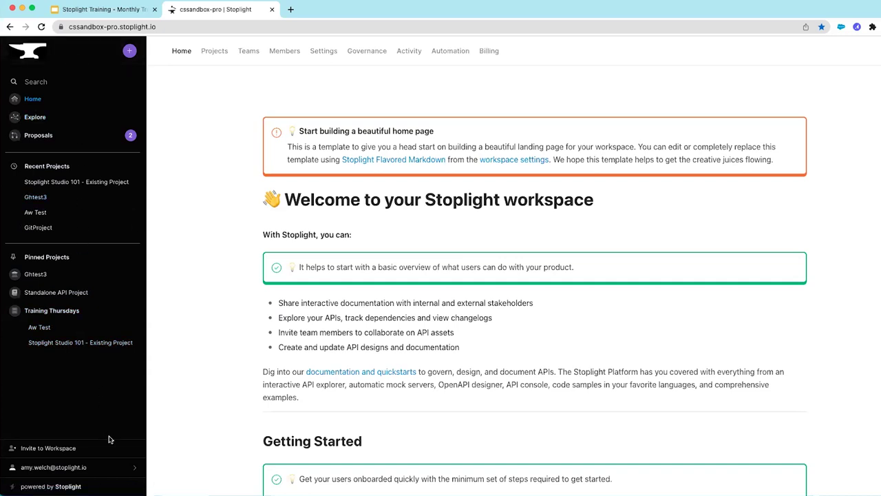
# Glance at the account menu, then bring up the workspace Projects admin list
pyautogui.click(135, 470)
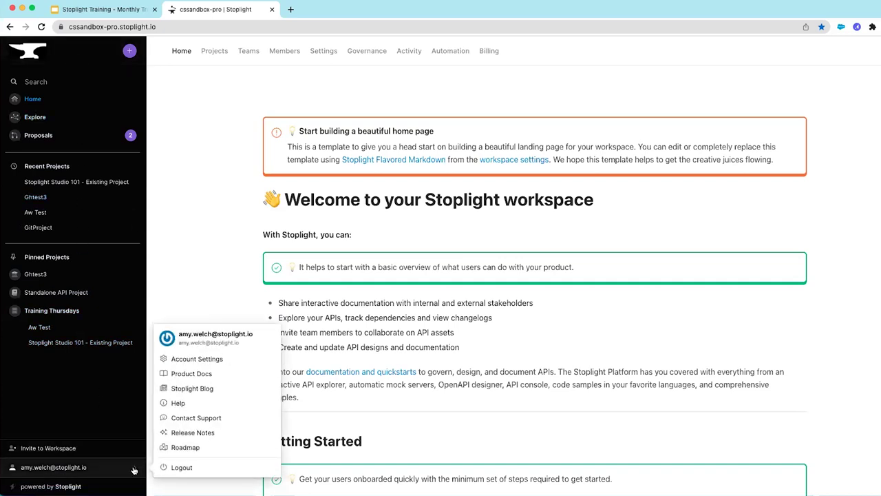
pyautogui.click(211, 277)
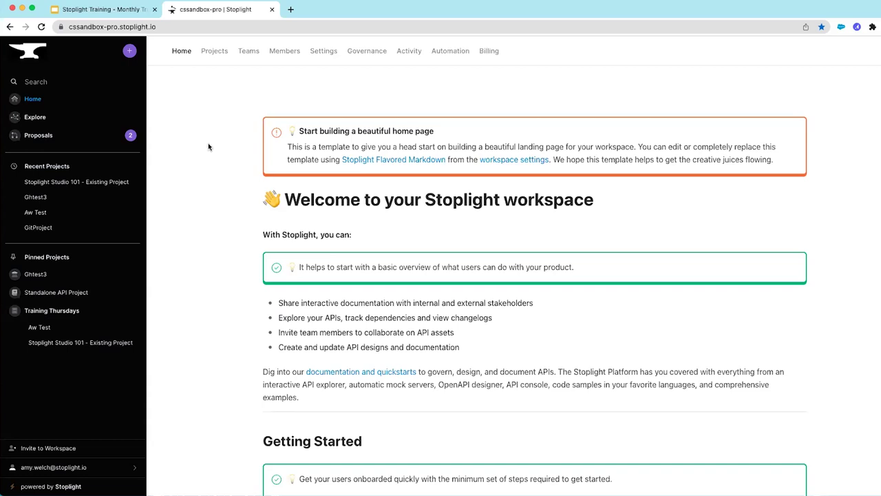
pyautogui.click(214, 56)
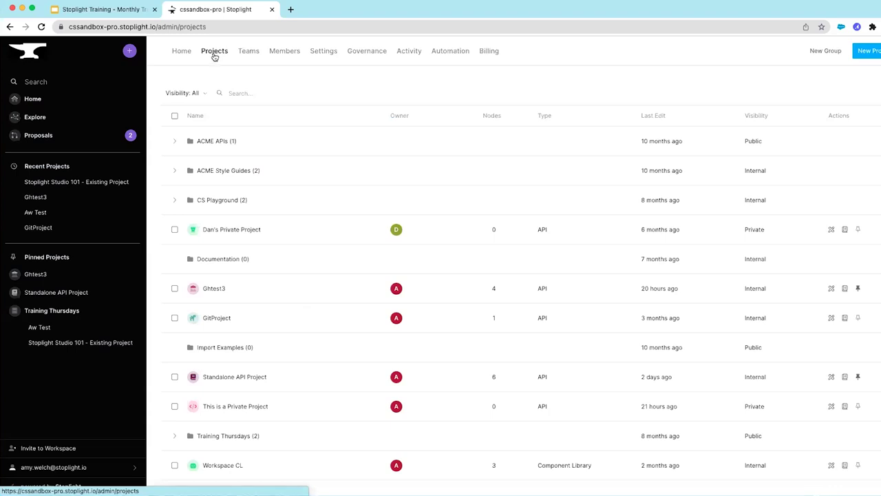
# Sort projects by name descending and expand the Training Thursdays group to see its summary
pyautogui.click(205, 98)
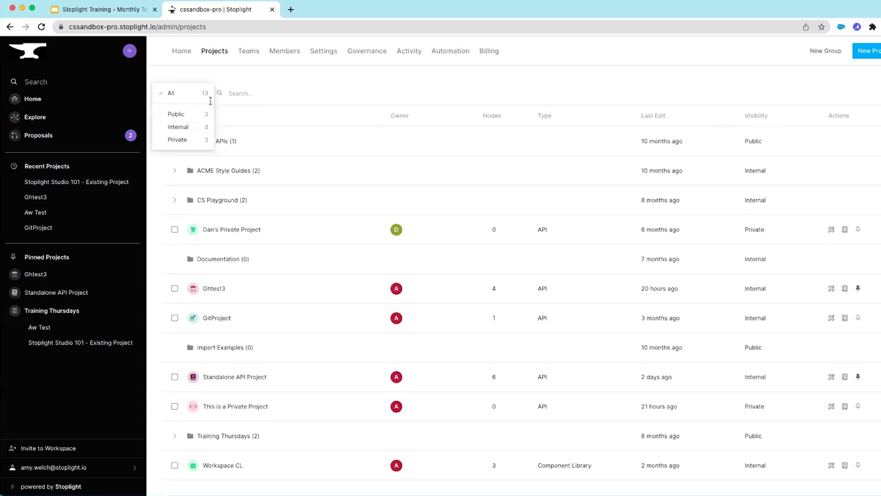
pyautogui.click(249, 93)
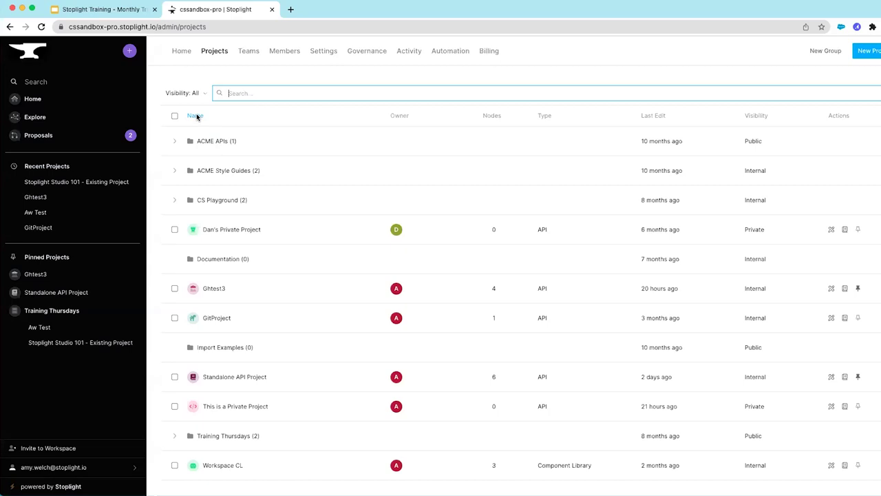
pyautogui.click(196, 116)
pyautogui.click(195, 115)
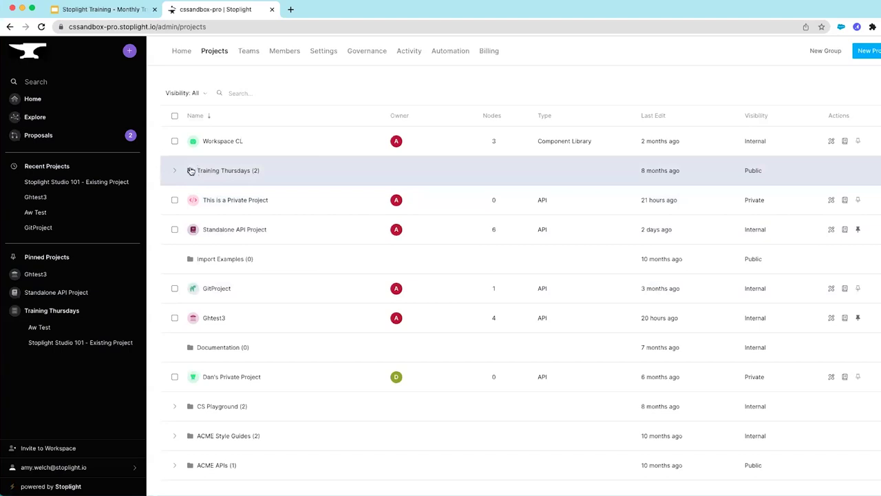
pyautogui.click(232, 172)
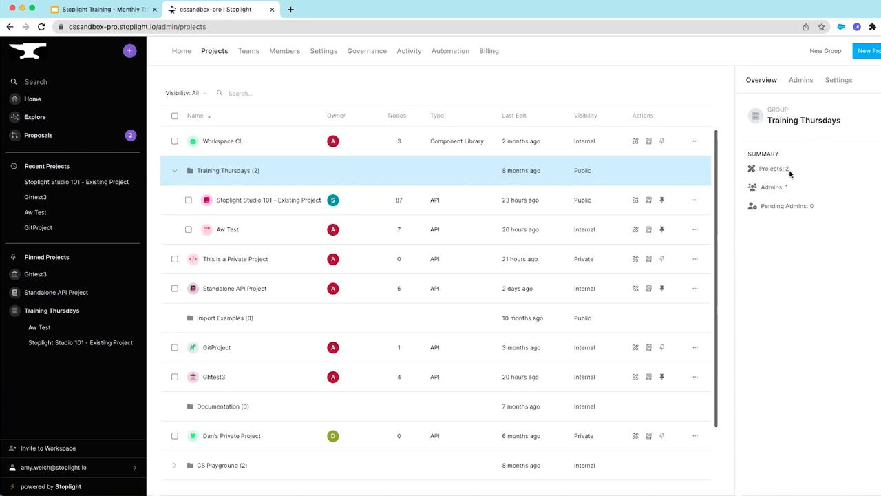
# Review Training Thursdays admins and settings without renaming it, then select Stoplight Studio 101
pyautogui.click(800, 81)
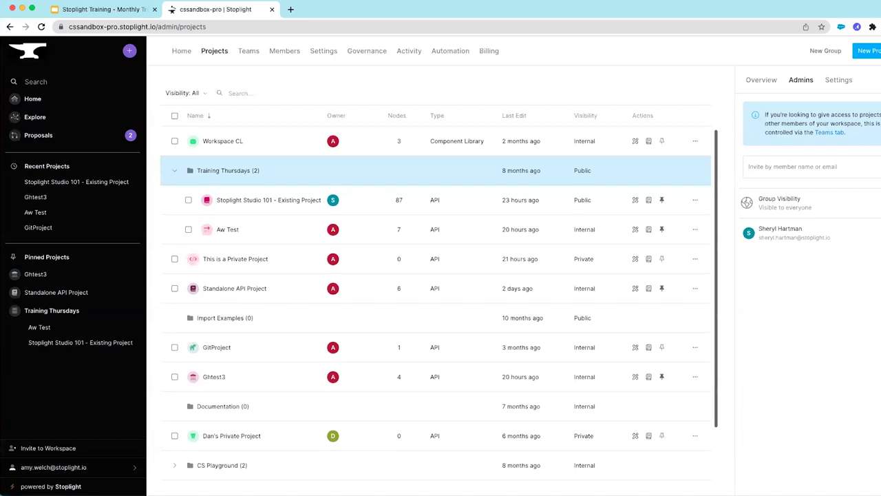
pyautogui.click(841, 80)
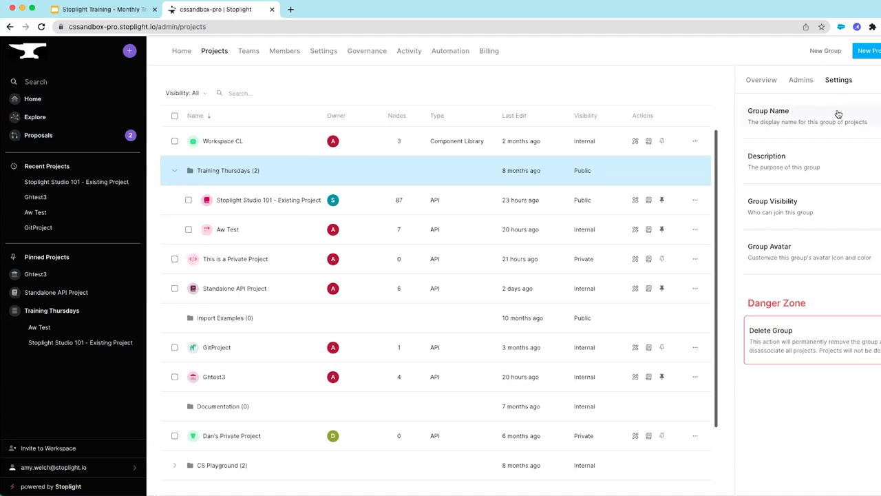
pyautogui.click(837, 116)
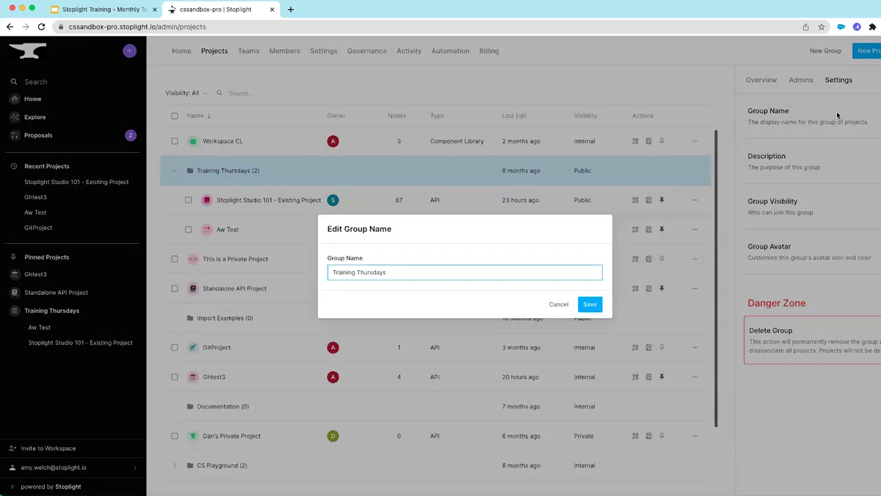
pyautogui.click(560, 304)
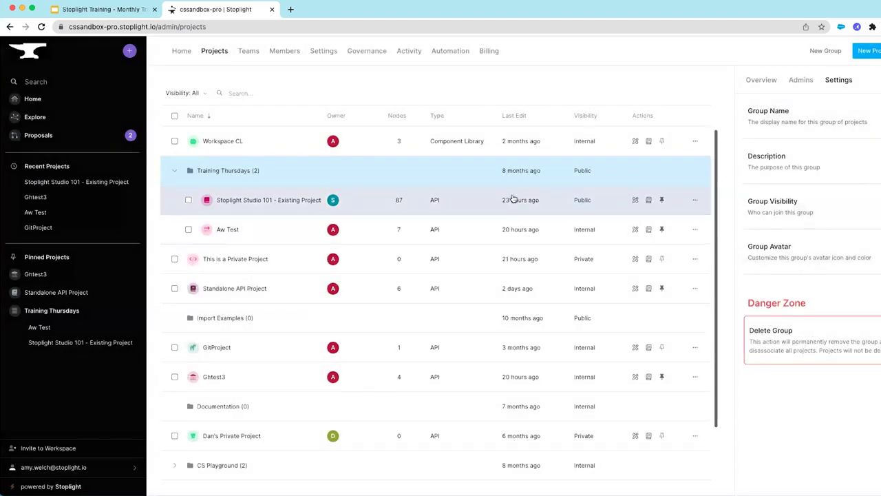
pyautogui.click(267, 201)
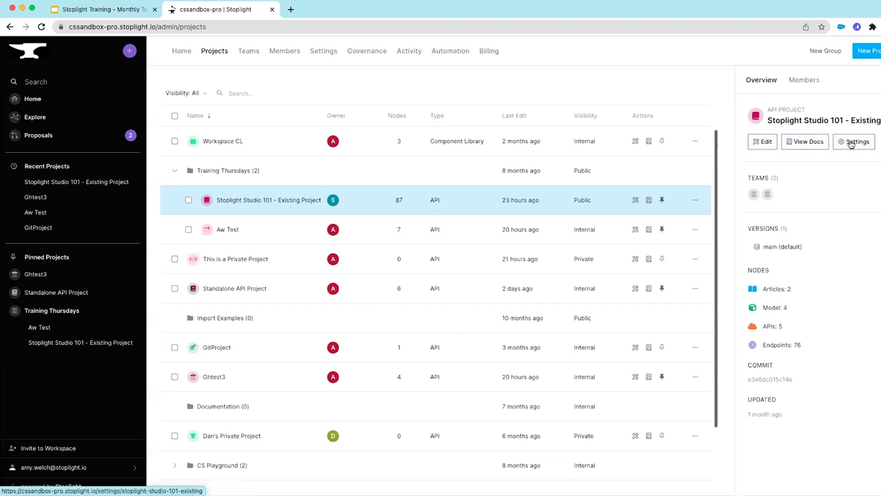
# Look through the Stoplight Studio 101 project's settings, Versions and Danger Zone, then go back
pyautogui.click(851, 142)
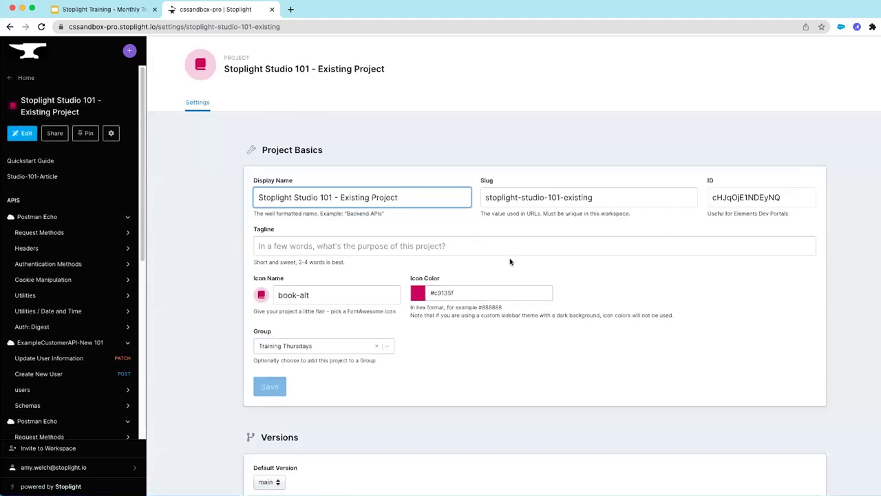
pyautogui.scroll(-3, 535, 298)
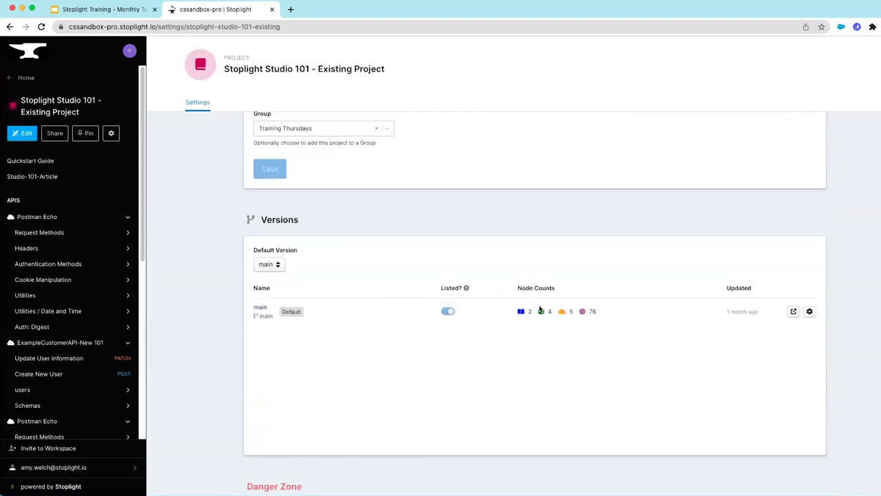
pyautogui.scroll(-1, 377, 333)
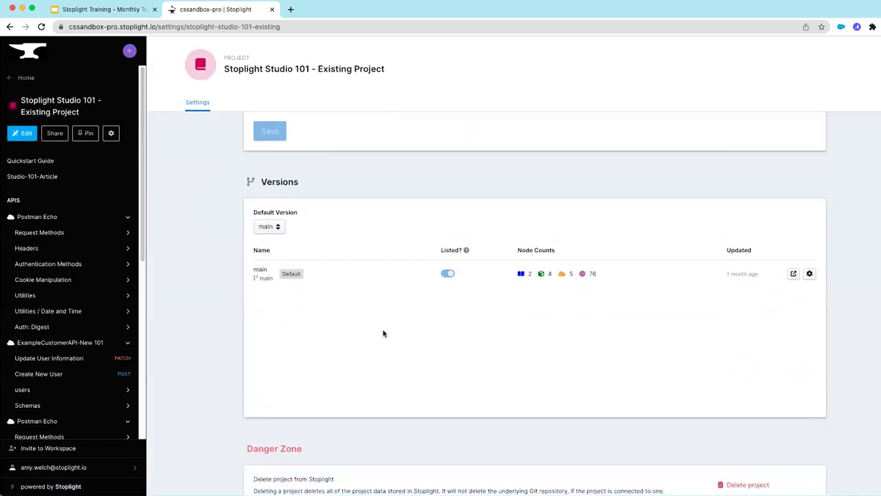
pyautogui.scroll(4, 401, 314)
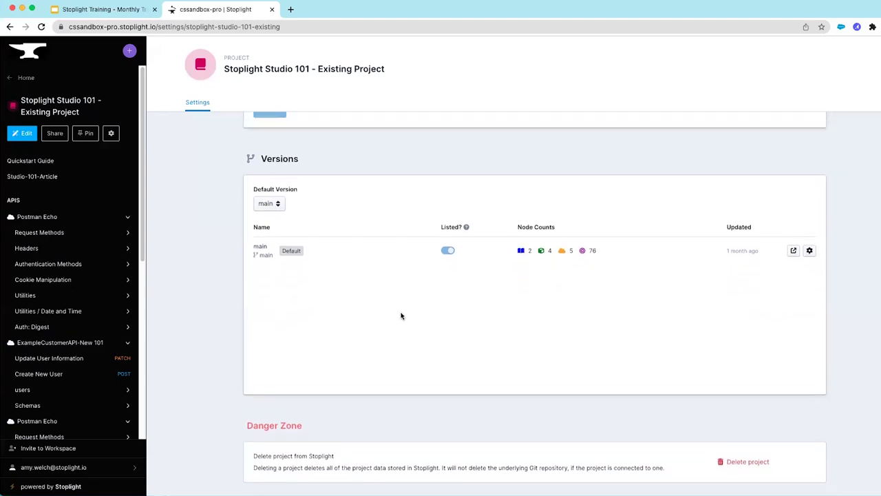
pyautogui.scroll(1, 401, 317)
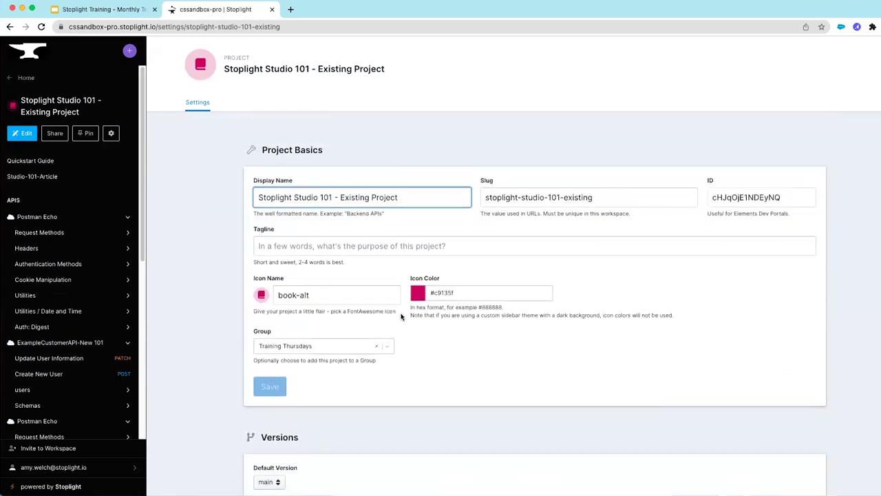
pyautogui.click(9, 27)
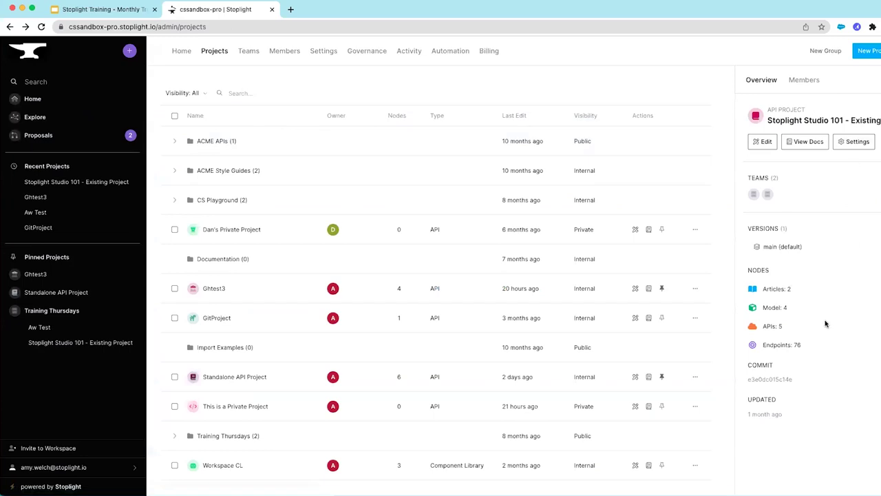
# Check the project's main branch list, then view its members and two Training Team teams
pyautogui.moveTo(752, 197)
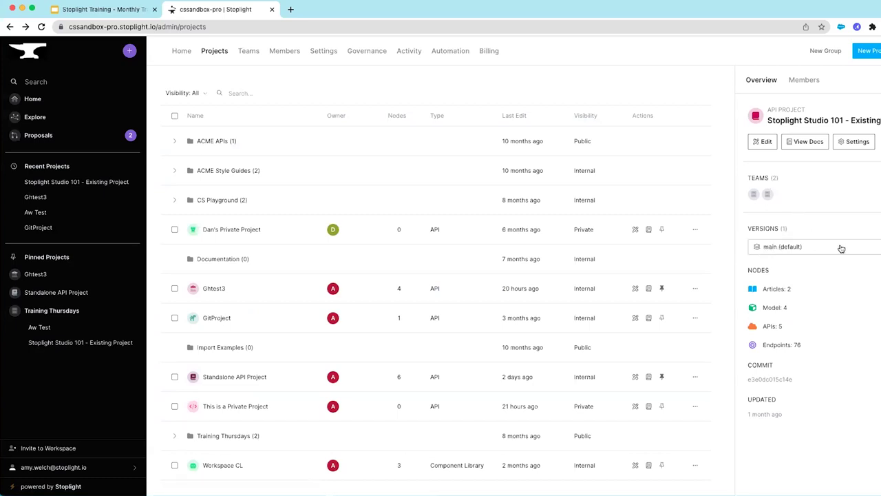
pyautogui.click(782, 247)
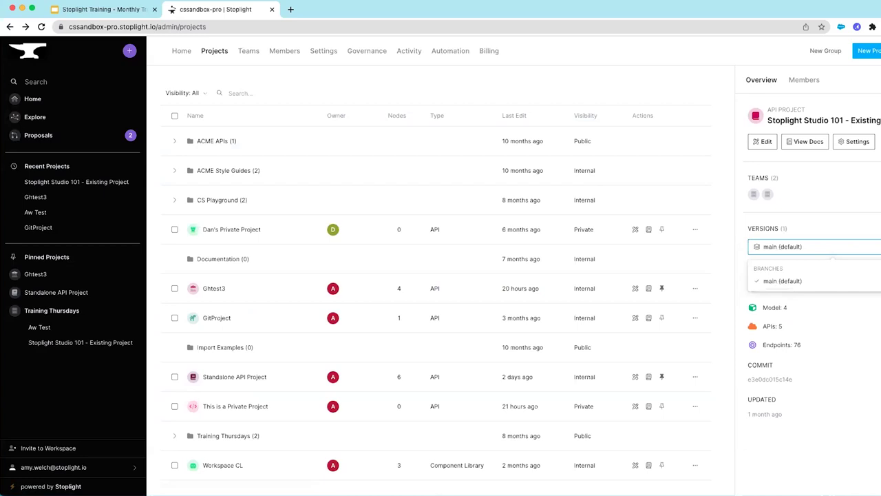
pyautogui.click(863, 282)
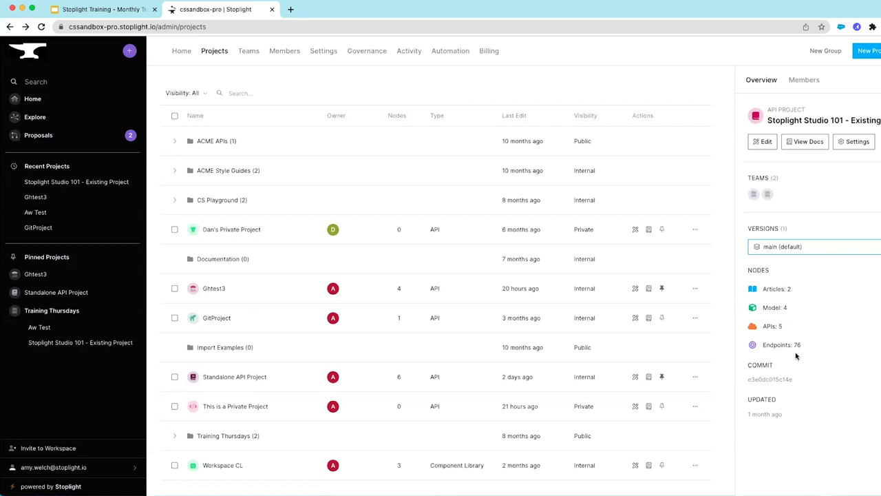
pyautogui.click(806, 80)
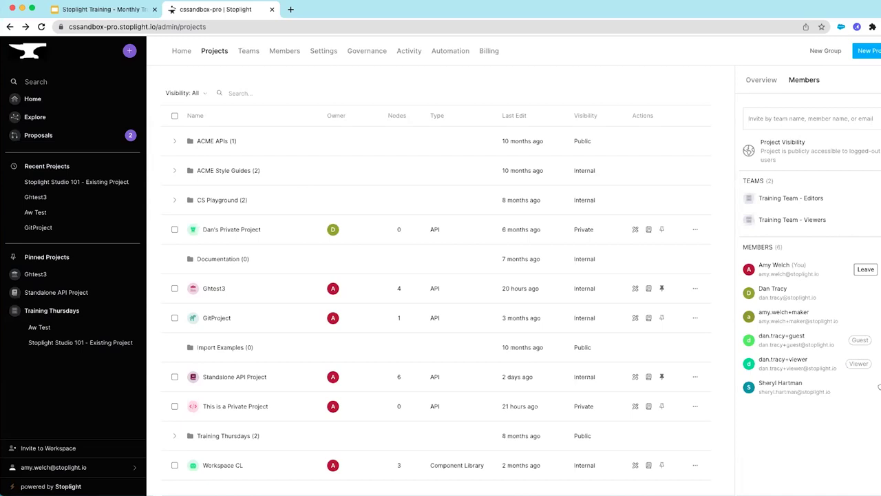
# Leave project visibility unchanged, expand Training Thursdays, and return to the Stoplight Studio 101 overview
pyautogui.click(876, 146)
pyautogui.press('Escape')
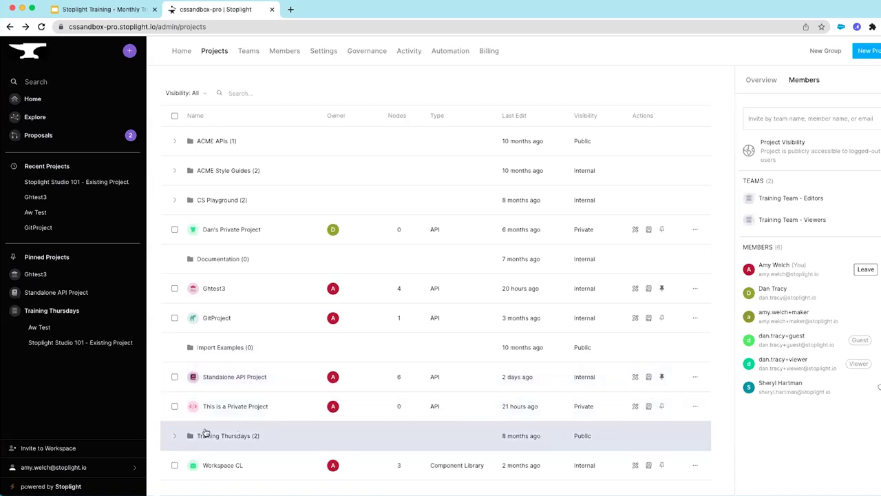
pyautogui.click(176, 436)
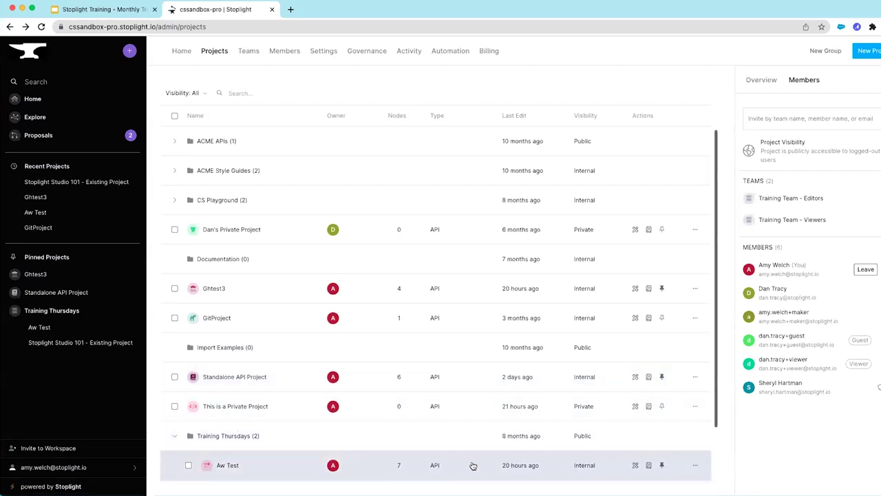
pyautogui.scroll(-2, 413, 455)
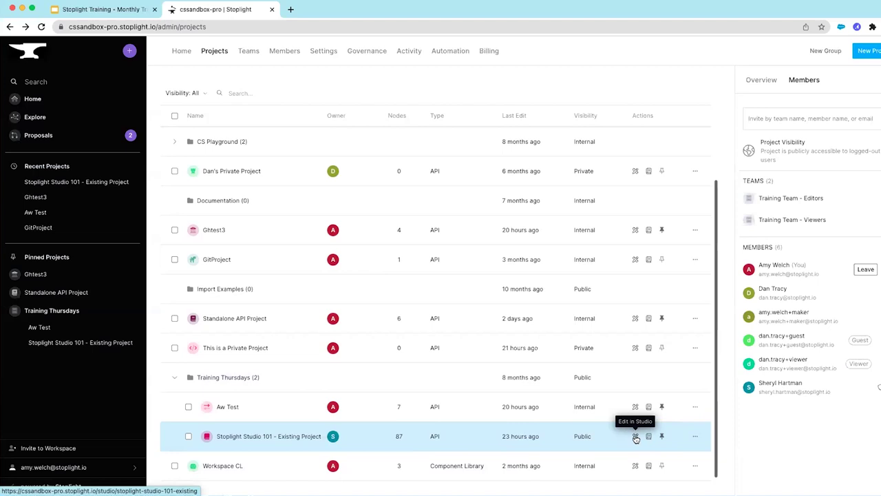
pyautogui.click(764, 80)
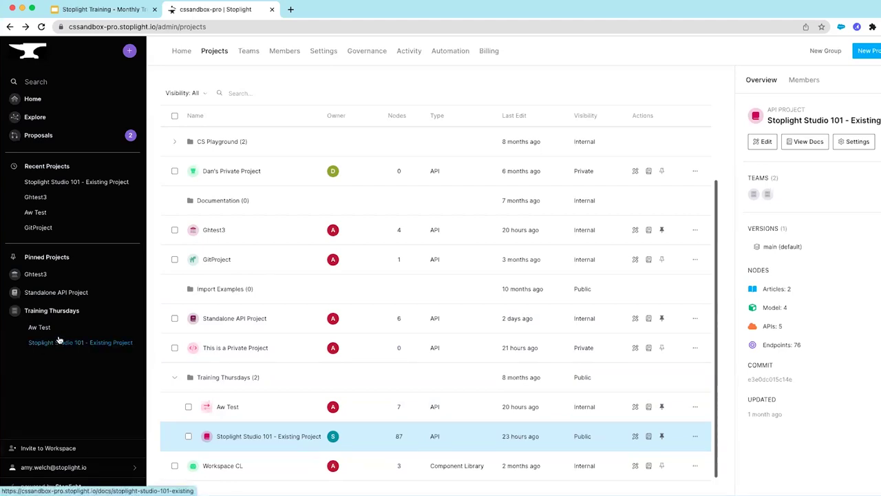
pyautogui.click(661, 349)
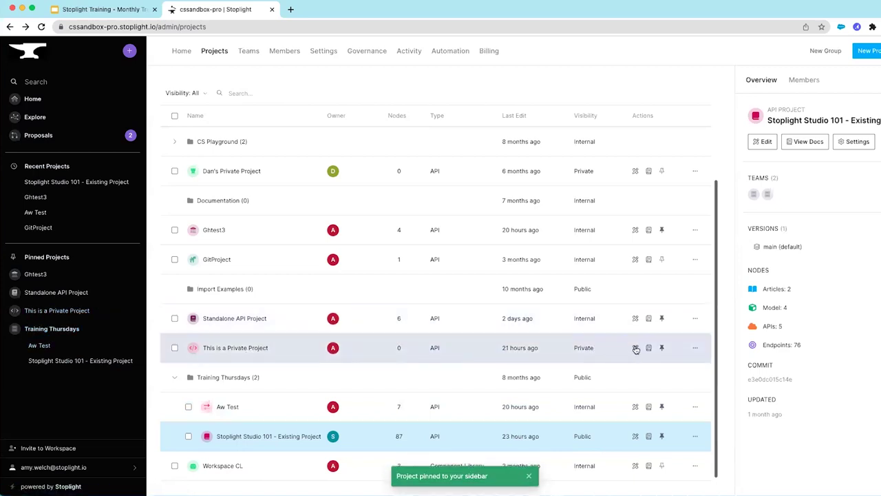
pyautogui.click(662, 349)
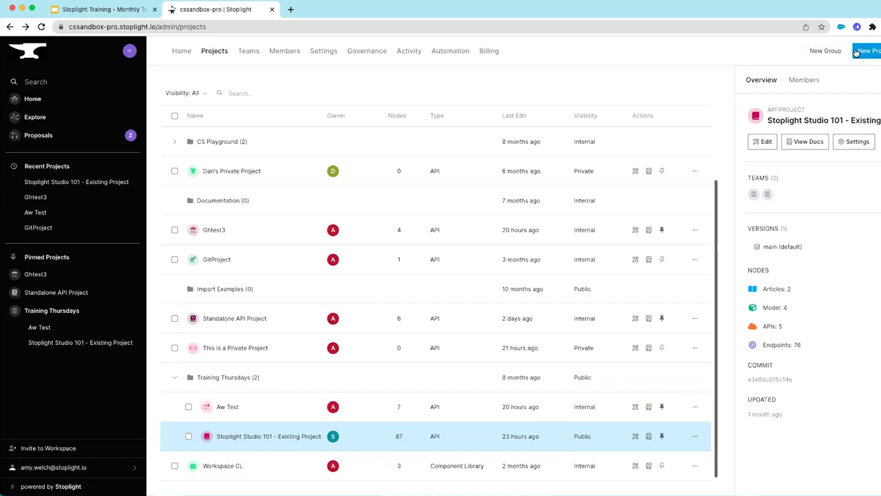
# Create a new public group, entering its name and the description 'test', and save it
pyautogui.click(820, 52)
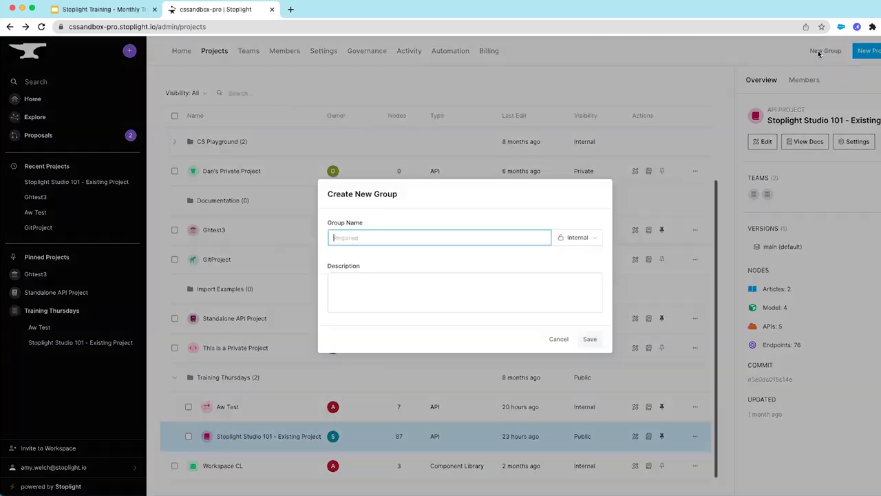
pyautogui.write('Amy Group')
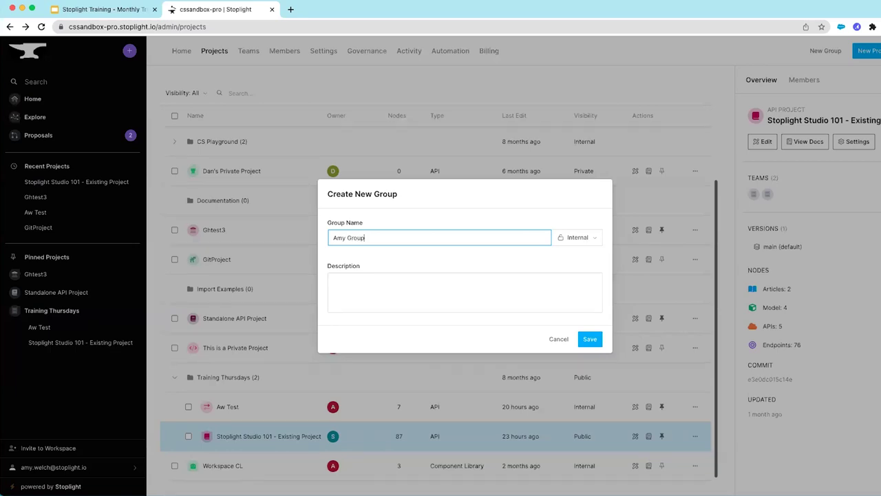
pyautogui.click(588, 239)
pyautogui.click(568, 225)
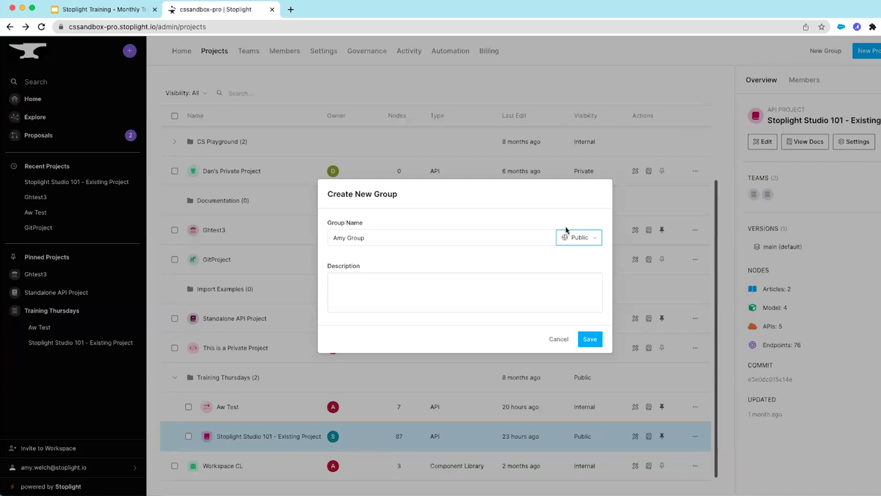
pyautogui.click(417, 288)
pyautogui.write('test')
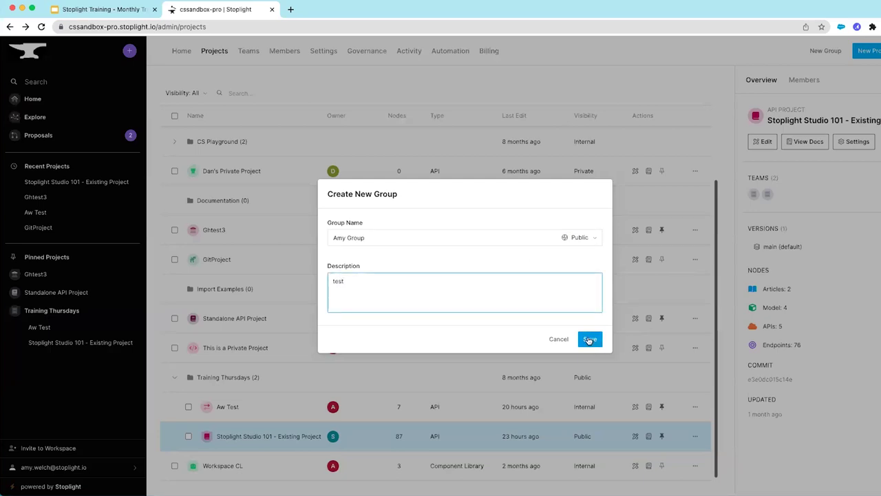
pyautogui.click(588, 340)
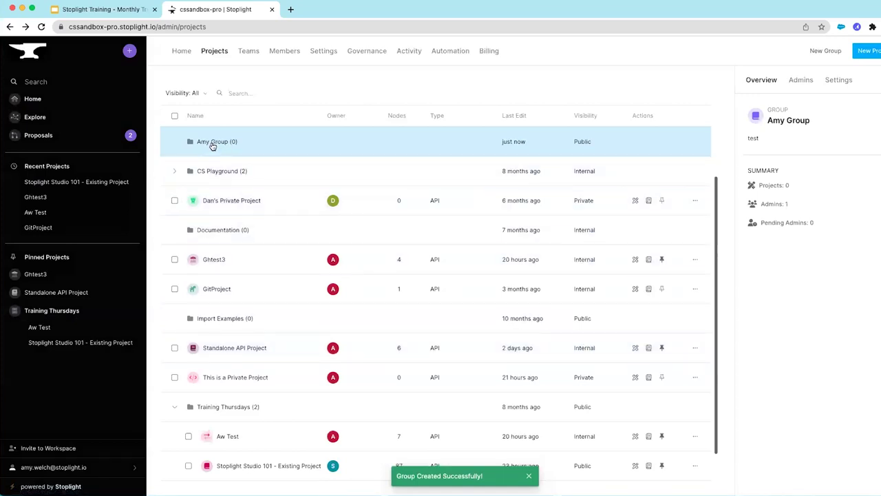
# Create a public API project in the new group, entering its name, and open it in Studio
pyautogui.click(873, 52)
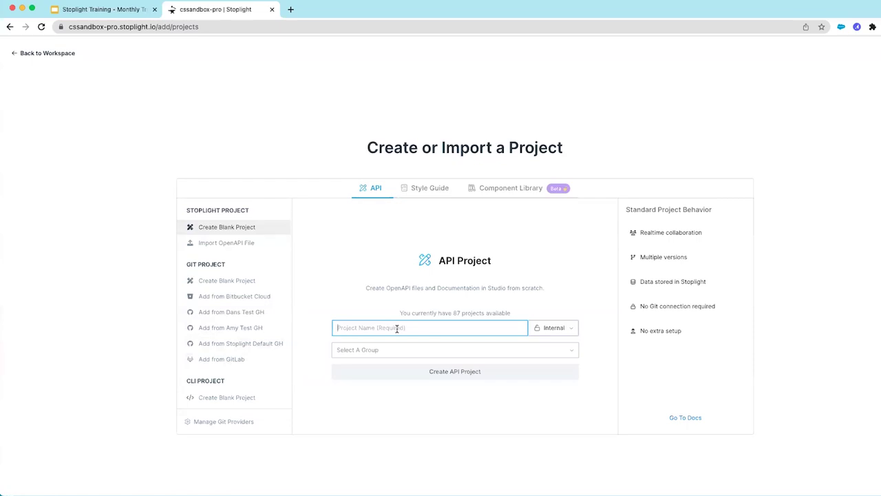
pyautogui.write('Amy Projec')
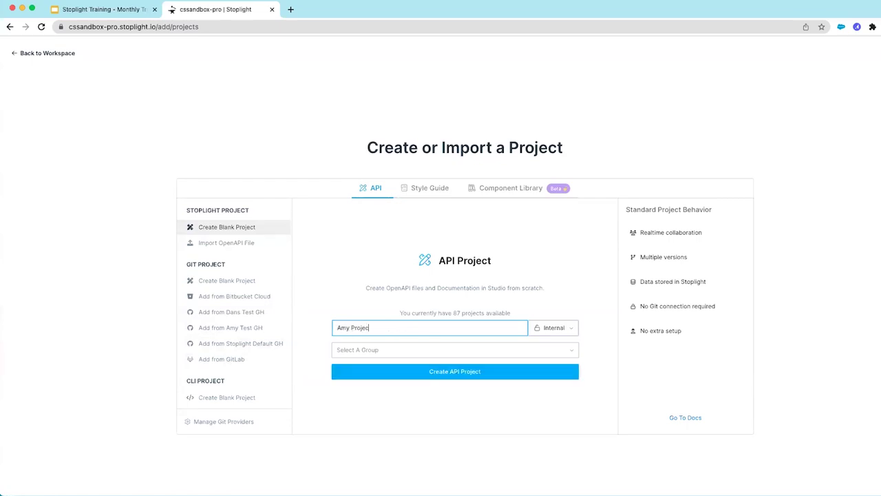
pyautogui.click(571, 328)
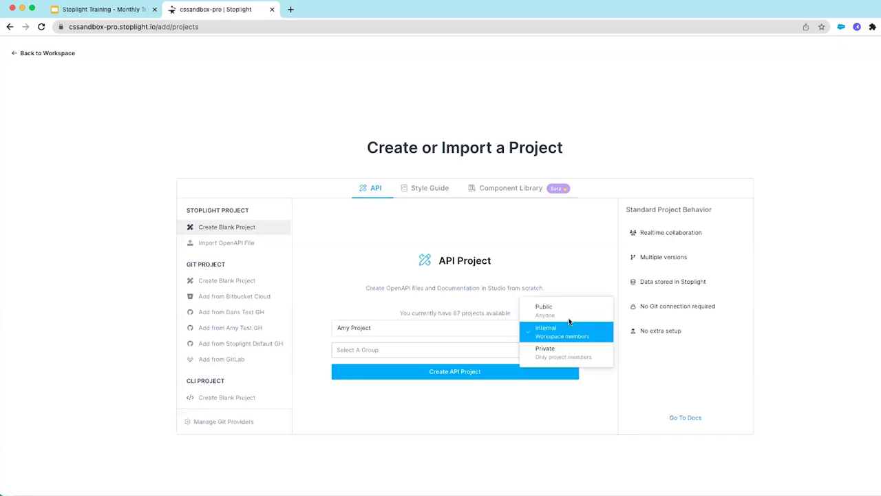
pyautogui.click(563, 310)
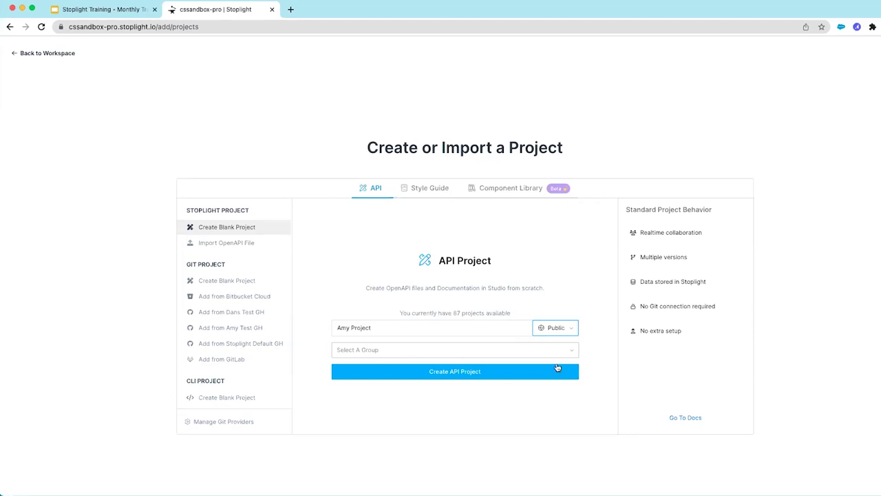
pyautogui.click(570, 350)
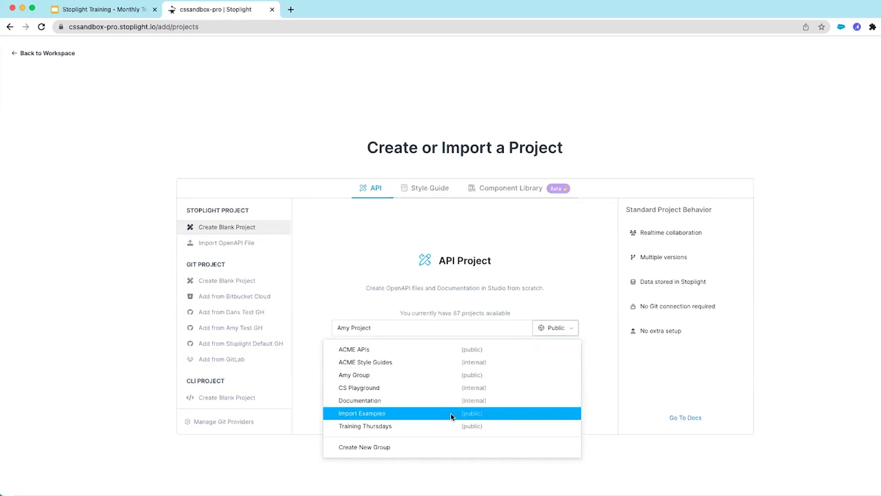
pyautogui.click(372, 376)
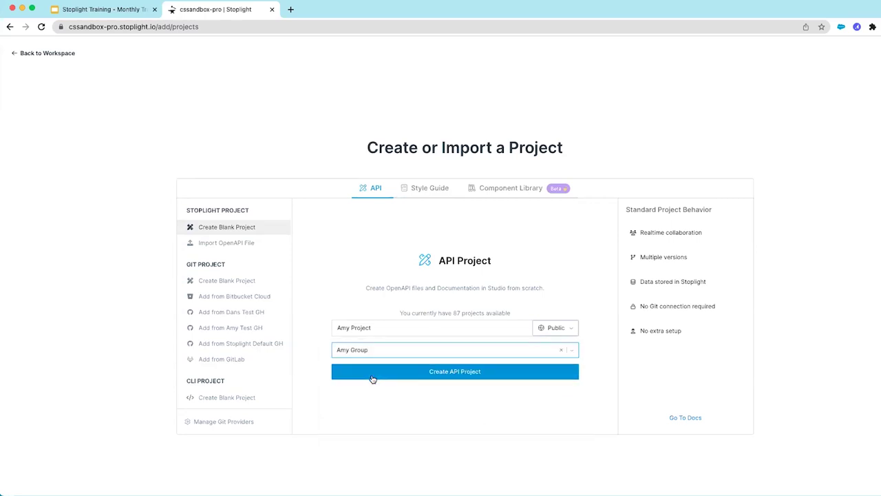
pyautogui.click(469, 373)
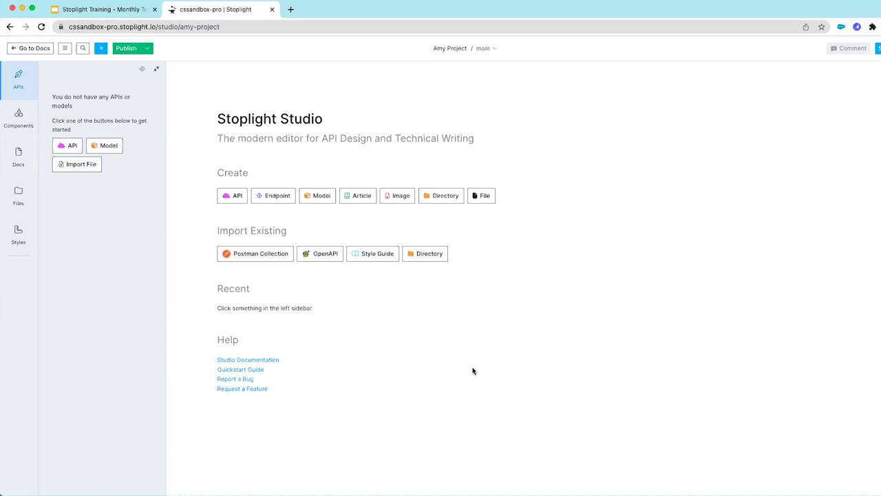
# Leave the new project's empty studio and return to the Create or Import a Project page
pyautogui.click(10, 28)
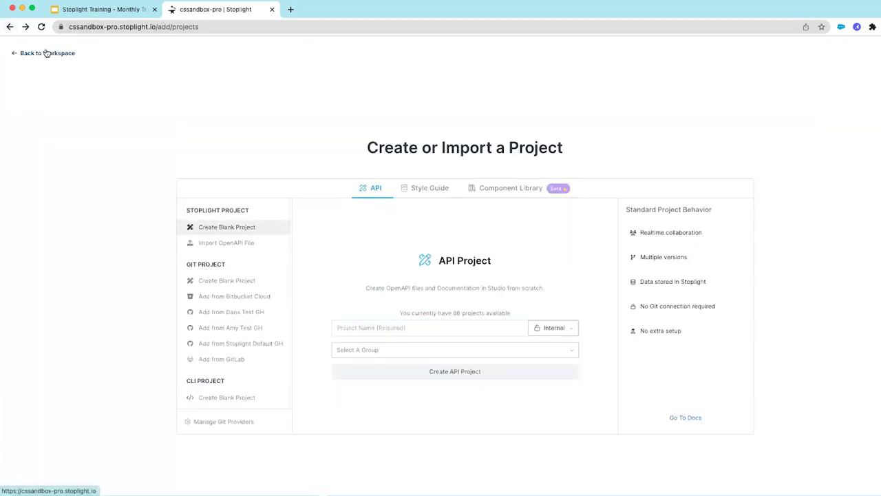
pyautogui.click(46, 53)
# In Projects, expand Amy Group to show Amy Project, then select only Ghtest3 for moving
pyautogui.click(213, 58)
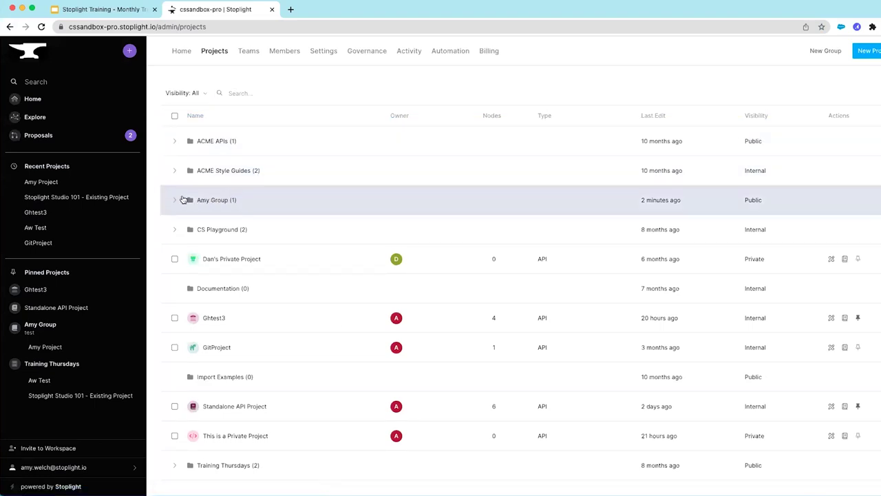
pyautogui.click(173, 199)
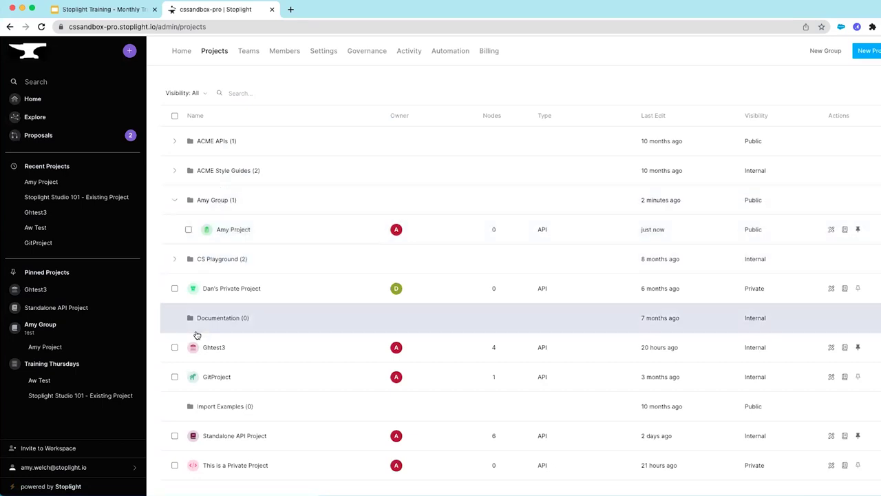
pyautogui.click(174, 348)
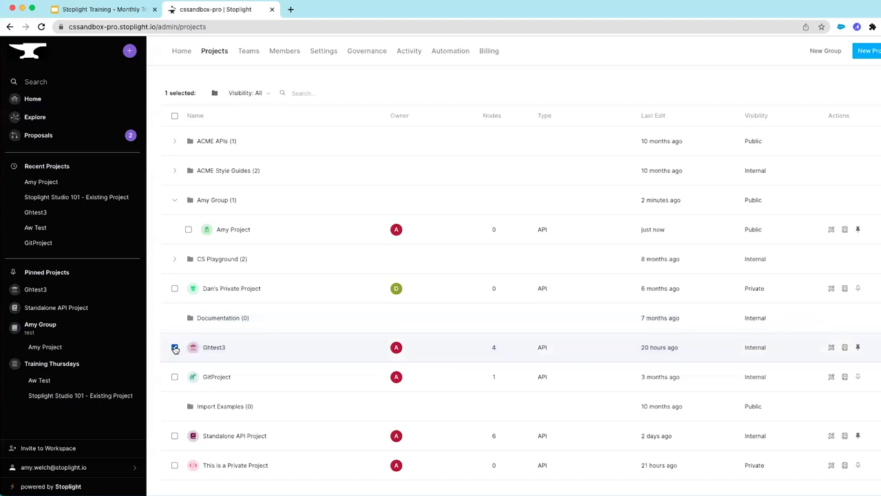
pyautogui.click(175, 377)
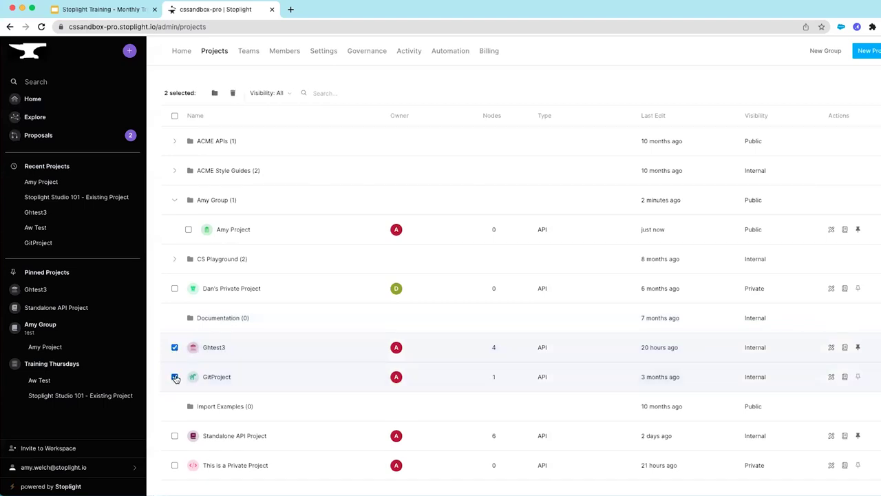
pyautogui.click(175, 377)
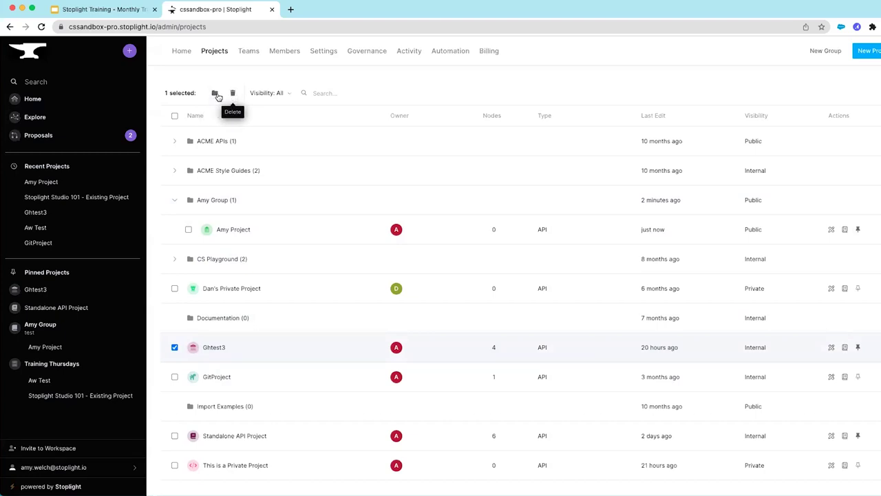
pyautogui.click(214, 93)
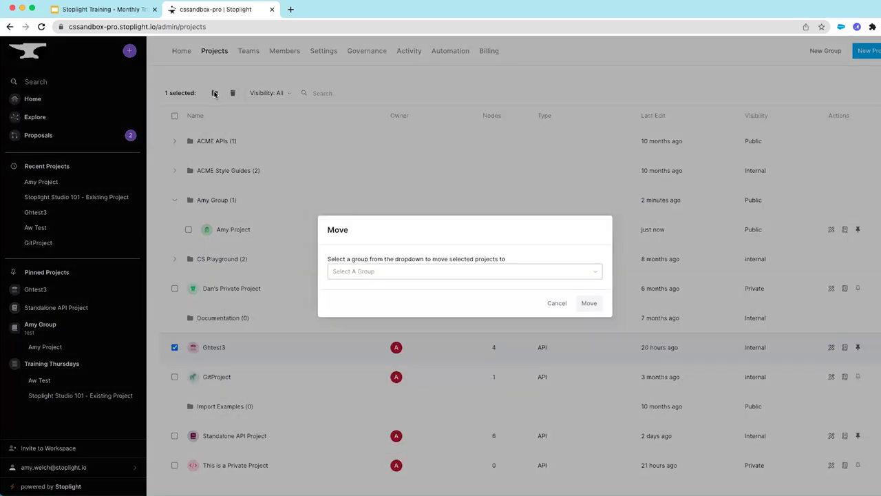
# Move Ghtest3 into Amy Group so the group holds two projects
pyautogui.click(593, 274)
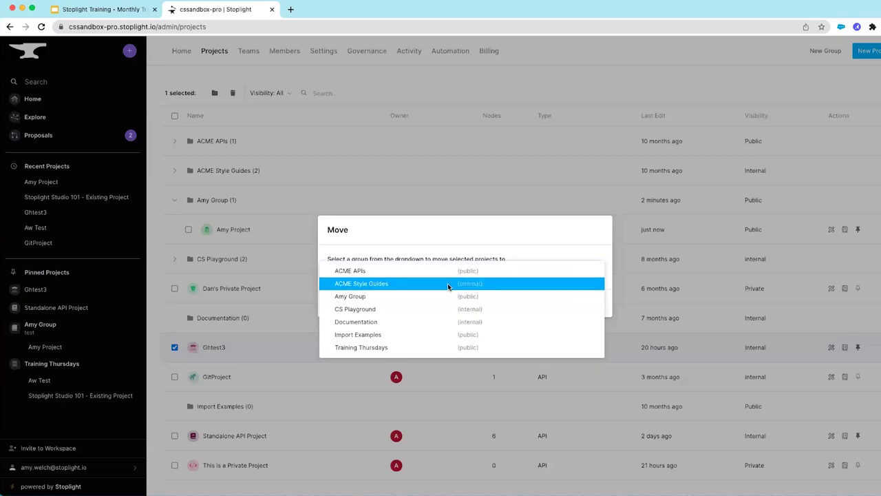
pyautogui.click(349, 296)
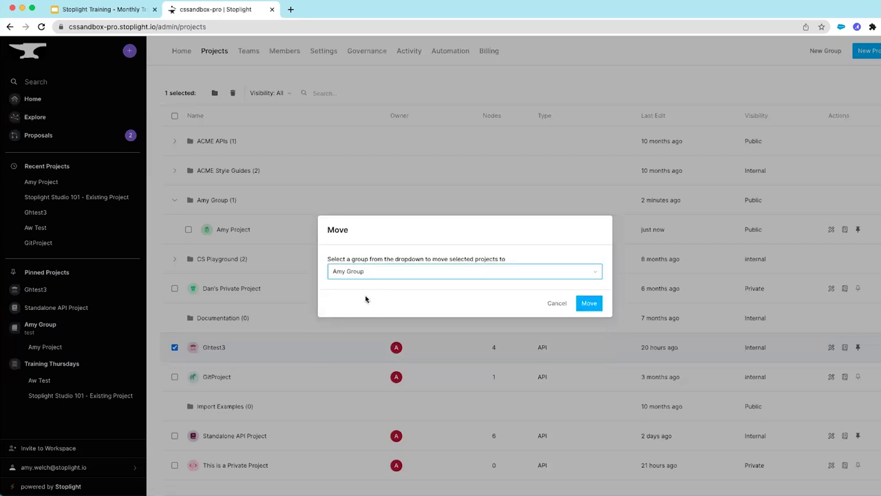
pyautogui.click(596, 307)
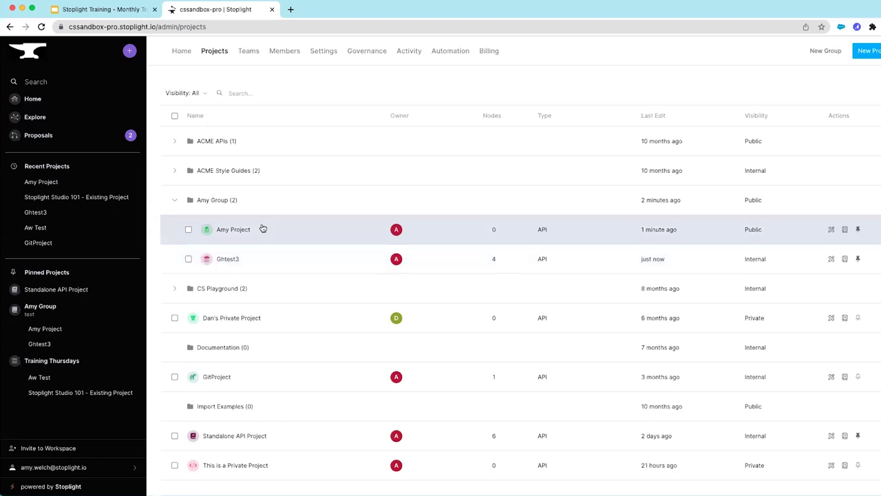
pyautogui.click(248, 52)
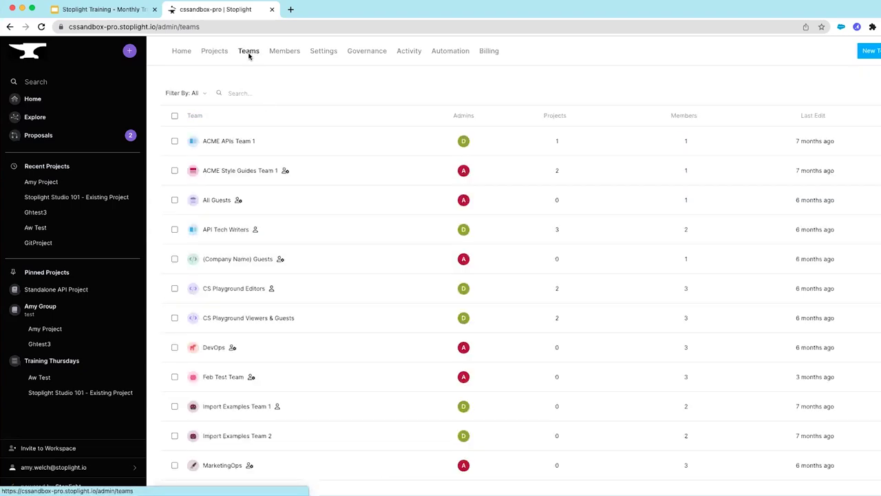
# Keep the All teams filter, sort teams by name descending, and show Training Team - Editors' details
pyautogui.click(206, 95)
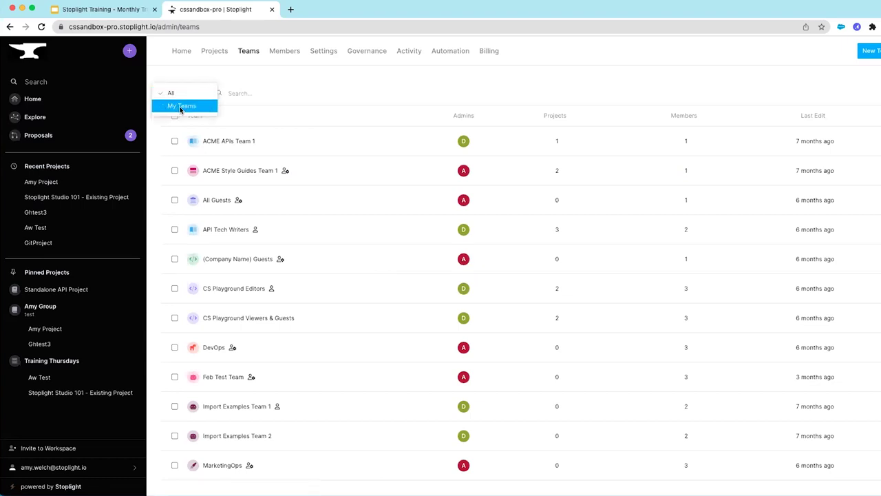
pyautogui.click(262, 94)
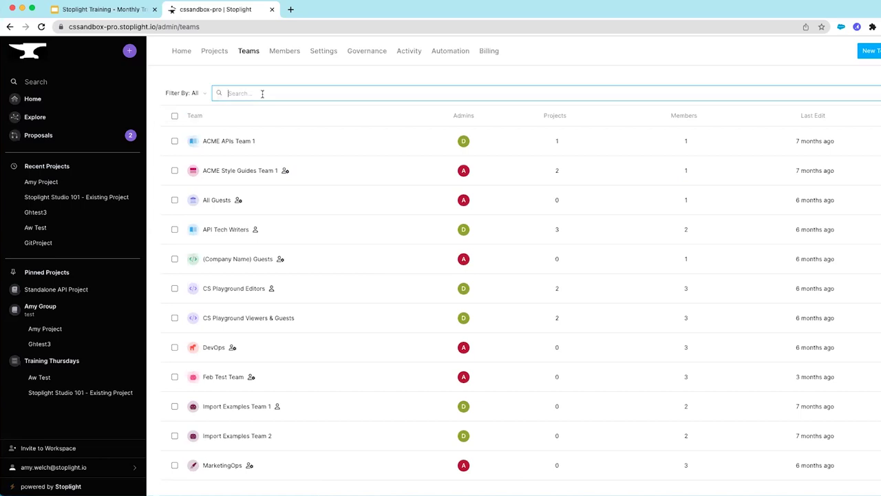
pyautogui.click(195, 117)
pyautogui.click(194, 116)
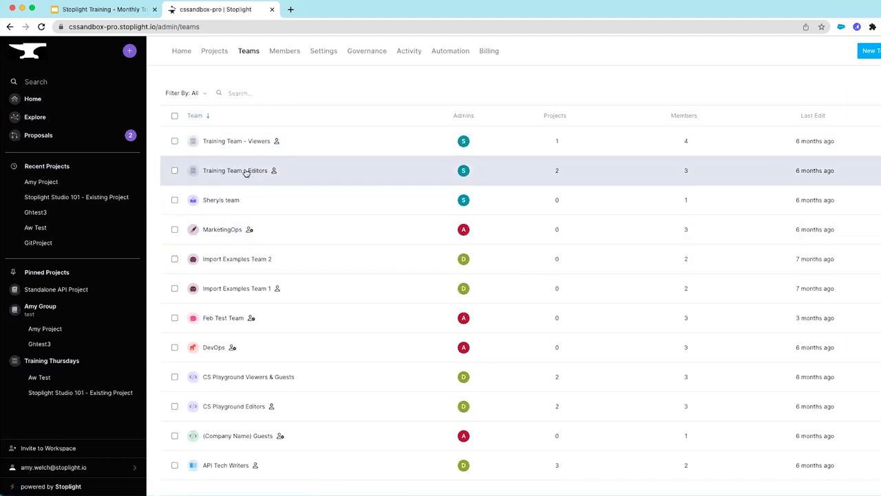
pyautogui.click(245, 172)
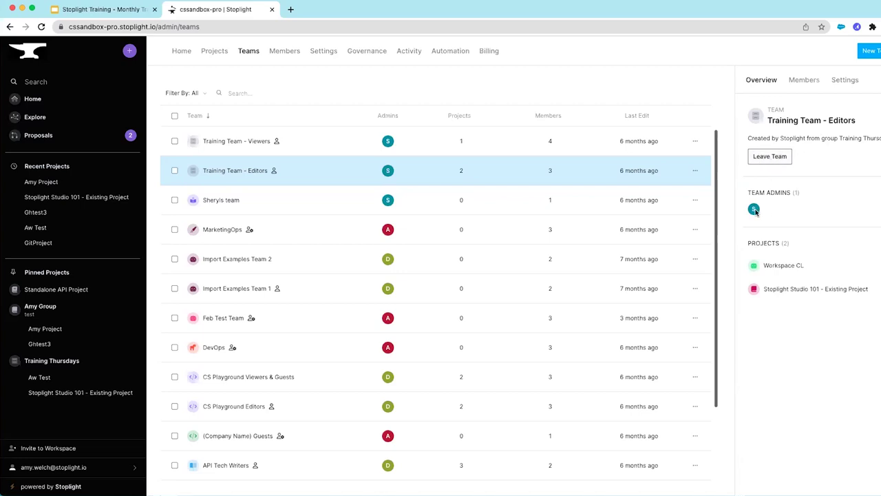
# Review Training Team - Editors' members, then its settings: name, description, avatar and Danger Zone
pyautogui.moveTo(755, 211)
pyautogui.click(804, 82)
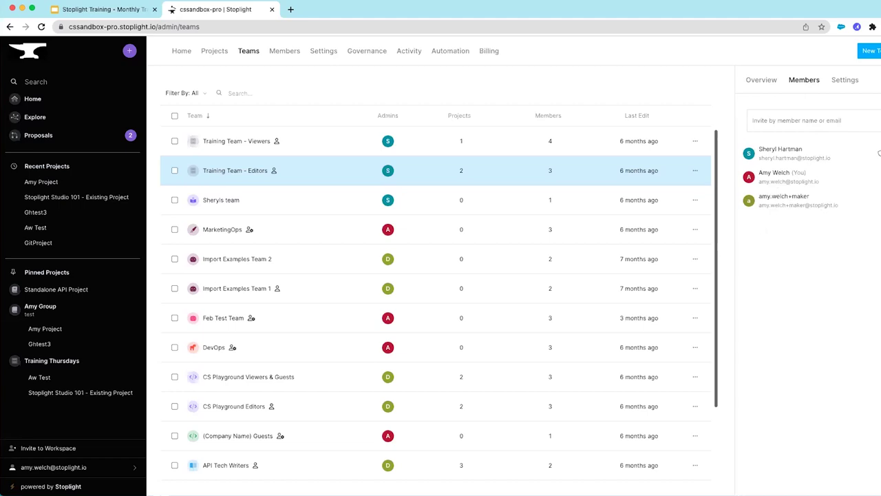
pyautogui.click(845, 81)
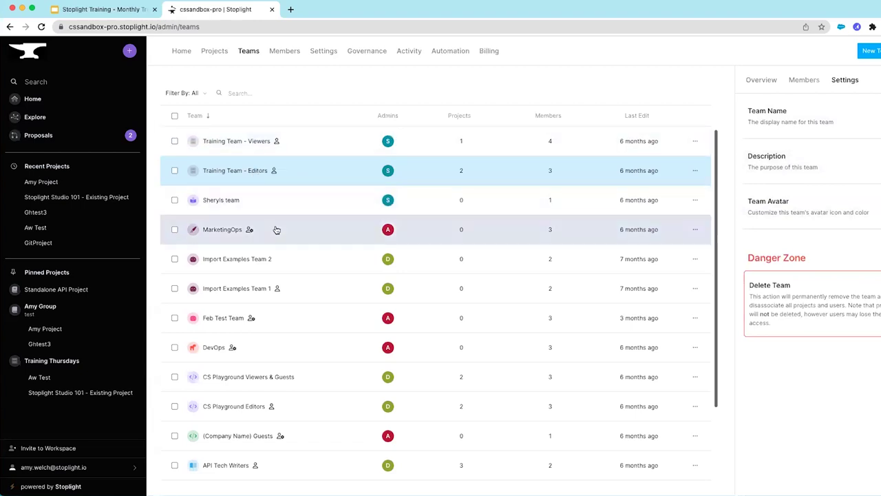
pyautogui.scroll(-1, 304, 259)
pyautogui.scroll(-3, 304, 259)
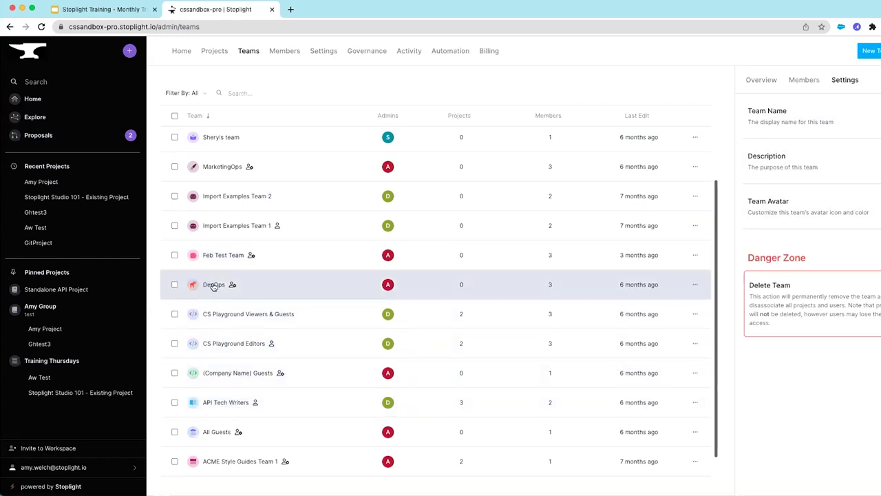
pyautogui.scroll(-1, 277, 285)
pyautogui.scroll(3, 277, 284)
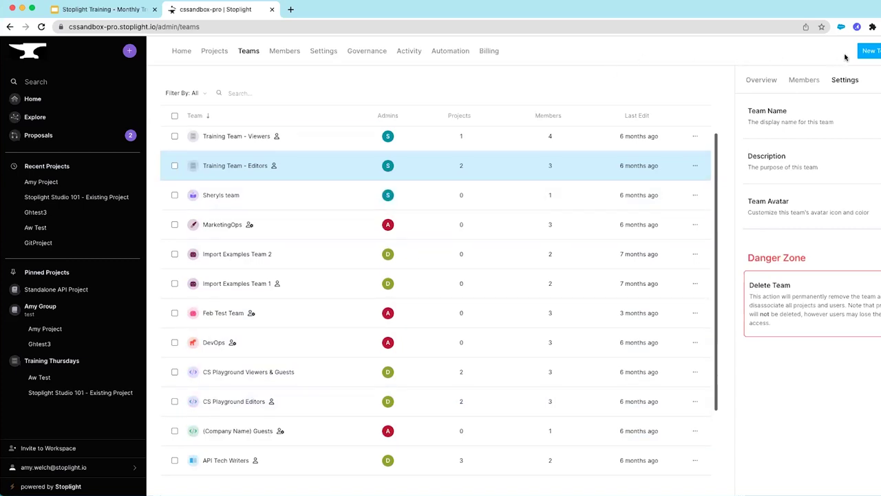
# Create a new team named 'Amy Team' with description 'test'
pyautogui.click(873, 52)
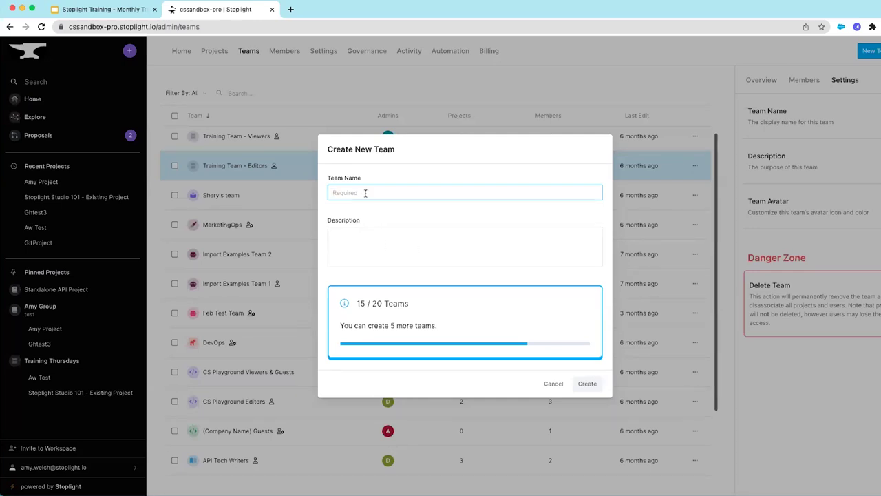
pyautogui.write('Amt Team')
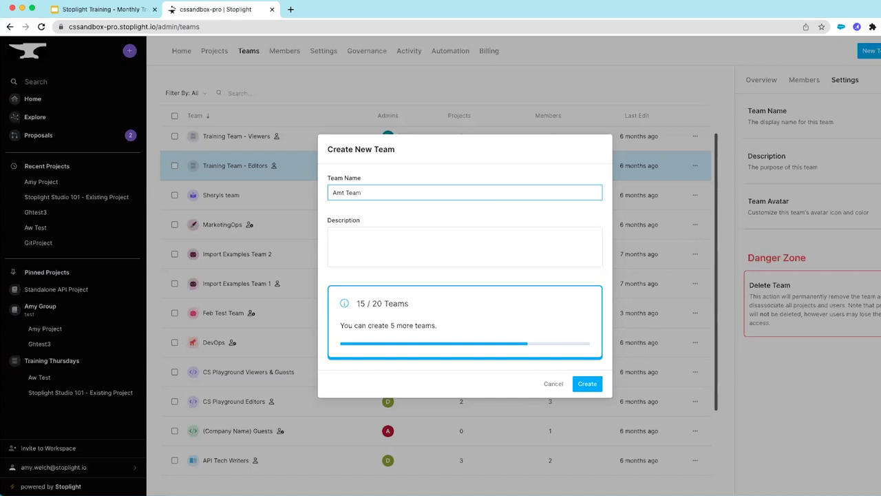
pyautogui.write('t')
pyautogui.press('BackSpace')
pyautogui.write('y')
pyautogui.click(390, 260)
pyautogui.write('test')
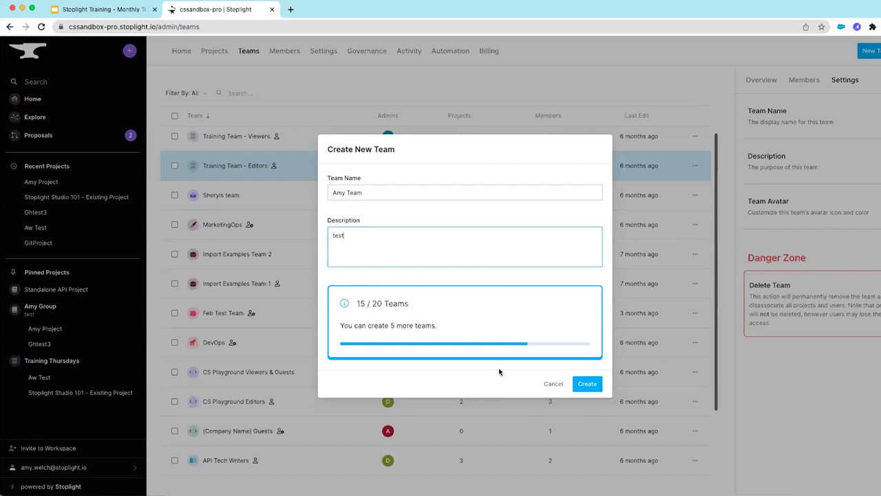
pyautogui.click(586, 385)
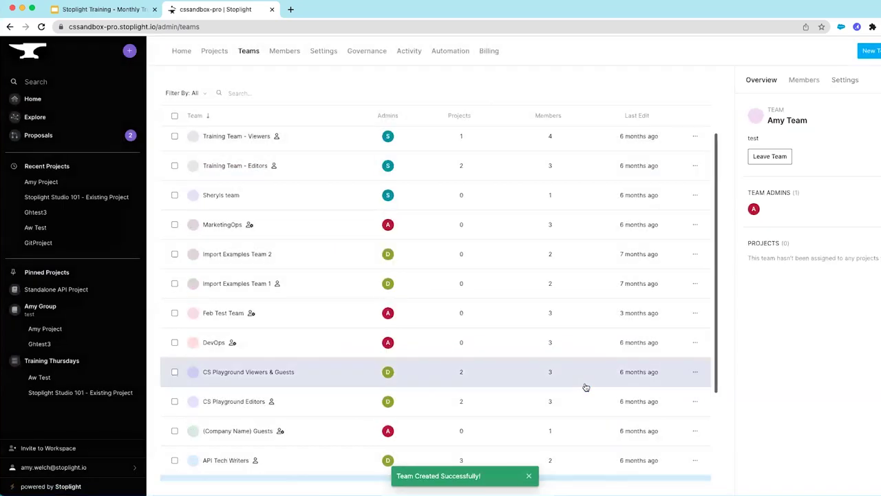
# View Amy Team's members, then the workspace Members list
pyautogui.scroll(-3, 334, 391)
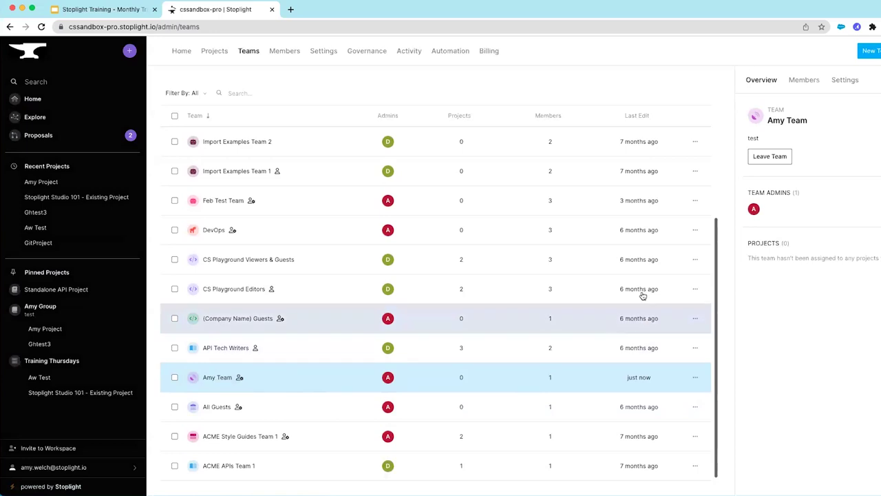
pyautogui.click(811, 81)
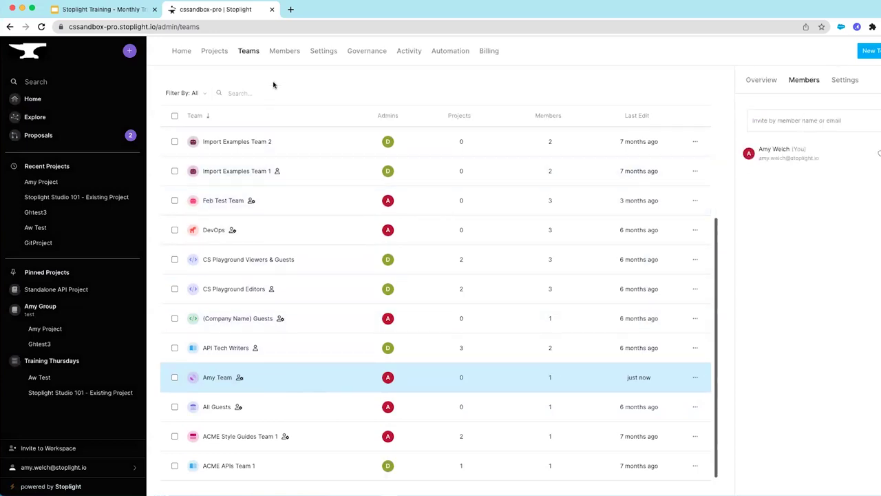
pyautogui.click(285, 53)
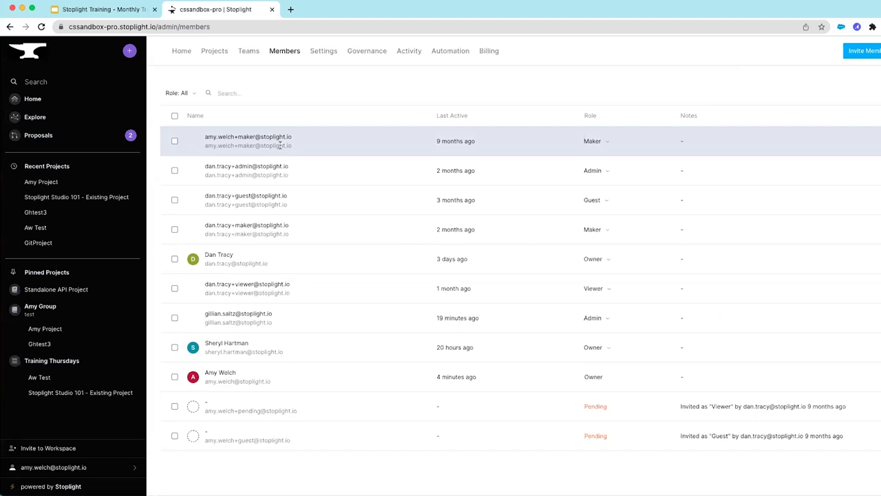
# Check the role choices and Role filter, then tick the Admin and Guest members in rows two and three
pyautogui.click(611, 232)
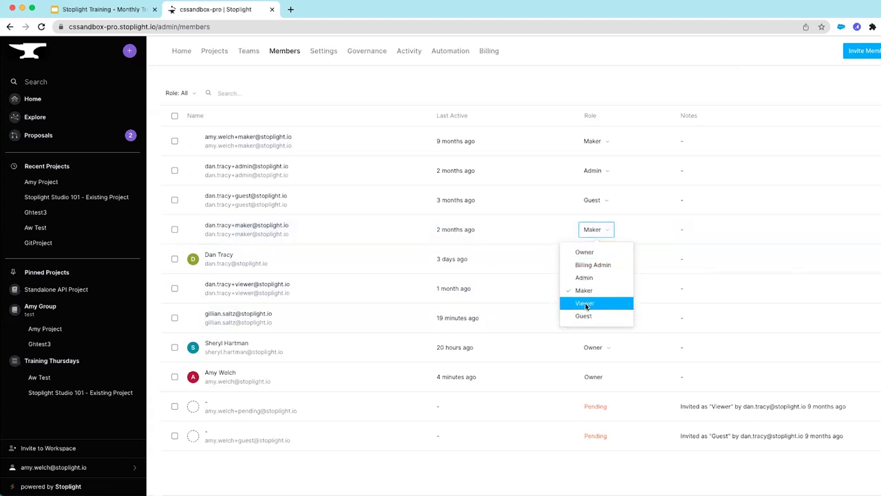
pyautogui.click(191, 93)
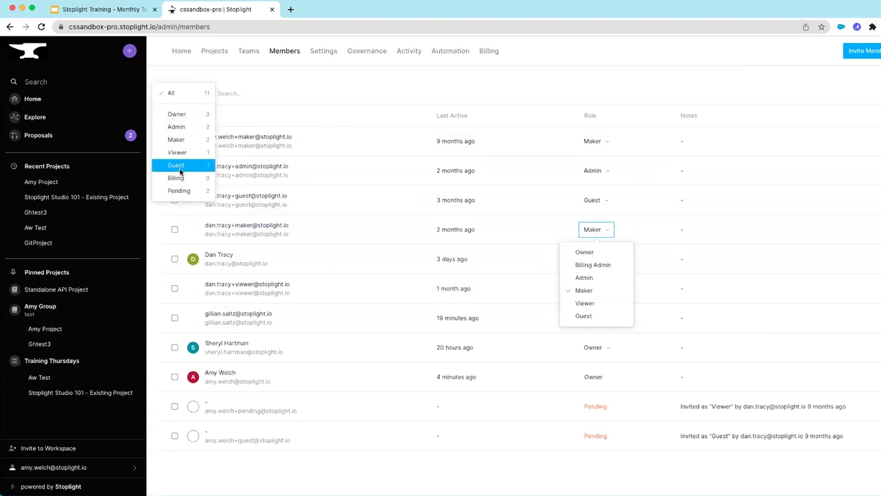
pyautogui.click(243, 92)
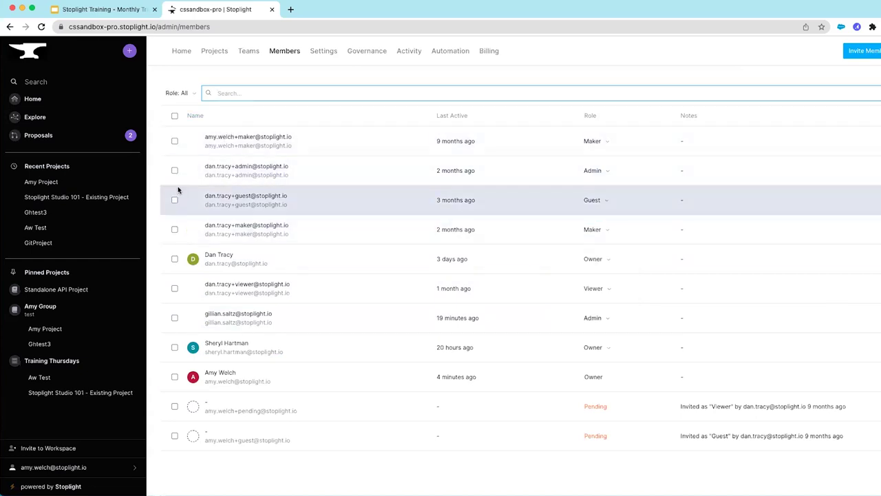
pyautogui.click(175, 170)
pyautogui.click(174, 200)
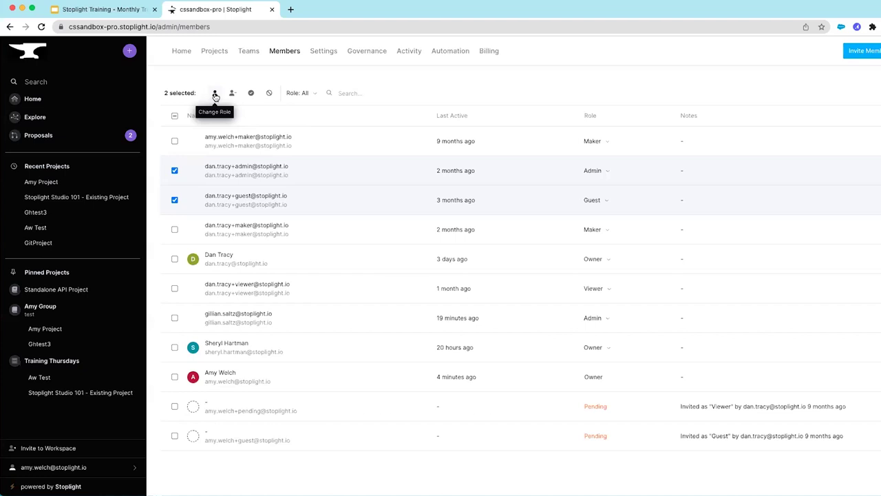
pyautogui.click(215, 94)
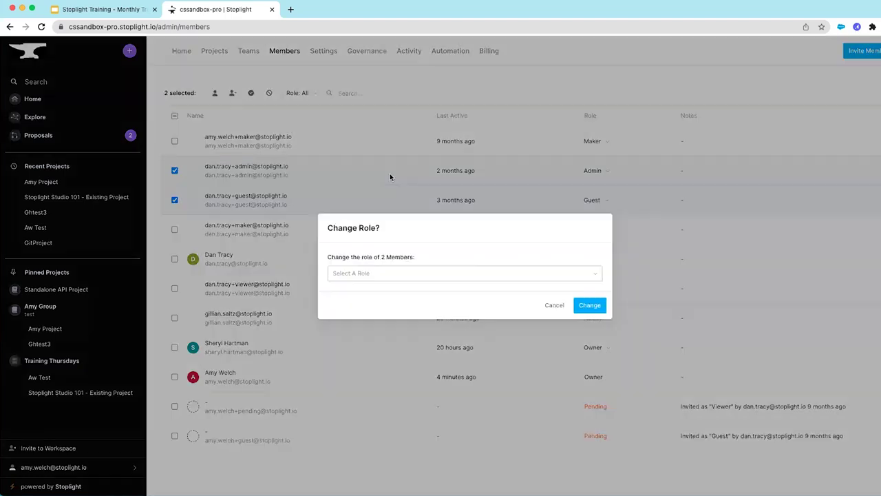
pyautogui.click(593, 272)
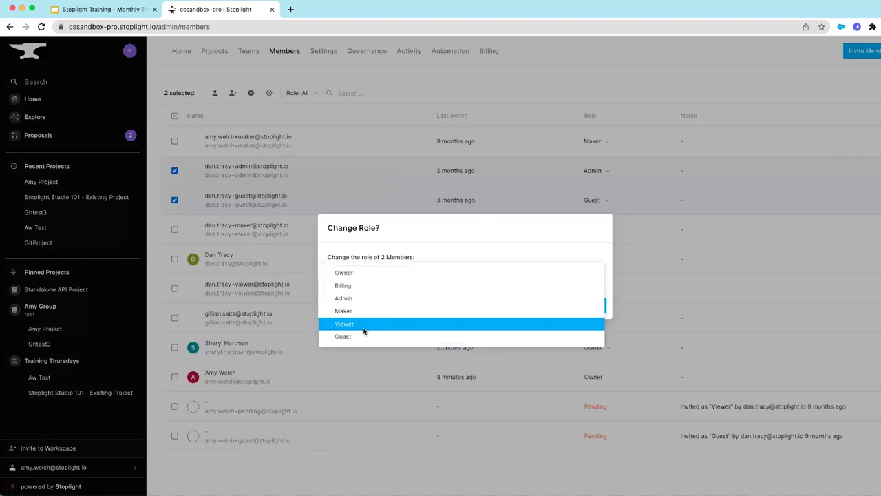
pyautogui.click(468, 229)
pyautogui.click(554, 304)
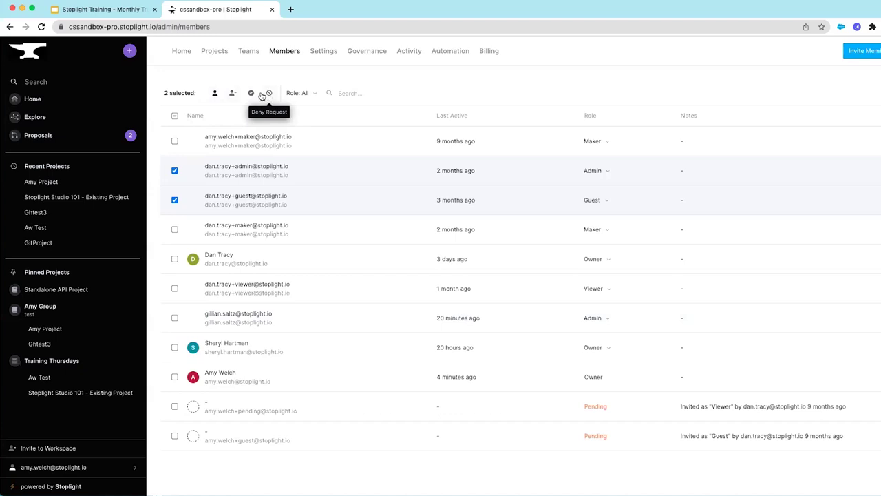
pyautogui.click(174, 171)
pyautogui.click(175, 201)
pyautogui.click(175, 407)
pyautogui.click(174, 436)
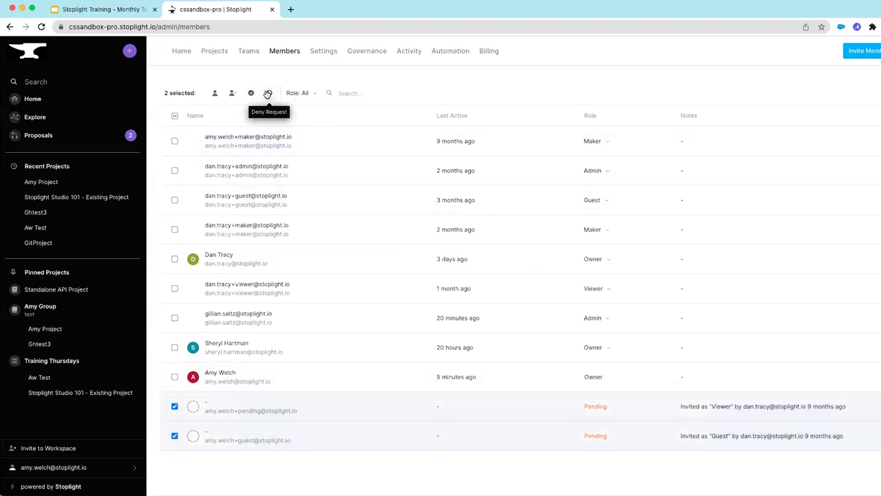
pyautogui.click(175, 407)
pyautogui.click(175, 435)
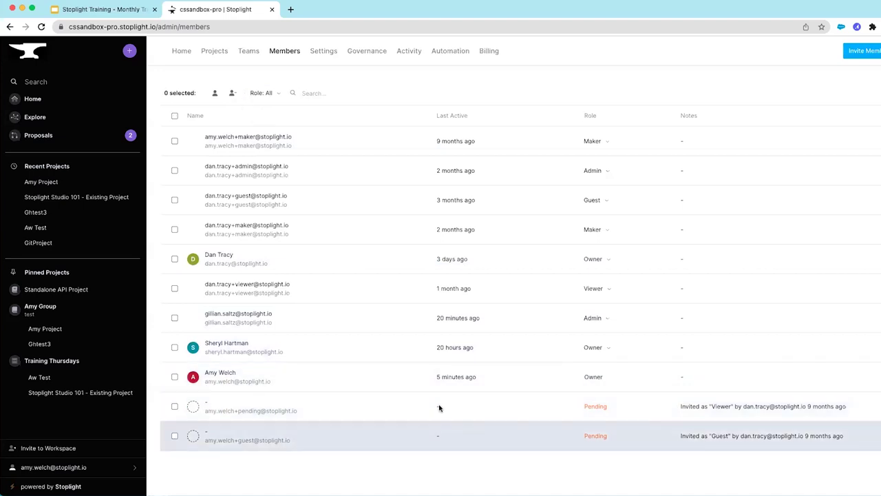
# Invite the training e-mail address to the workspace with the Maker role
pyautogui.click(868, 51)
pyautogui.click(448, 278)
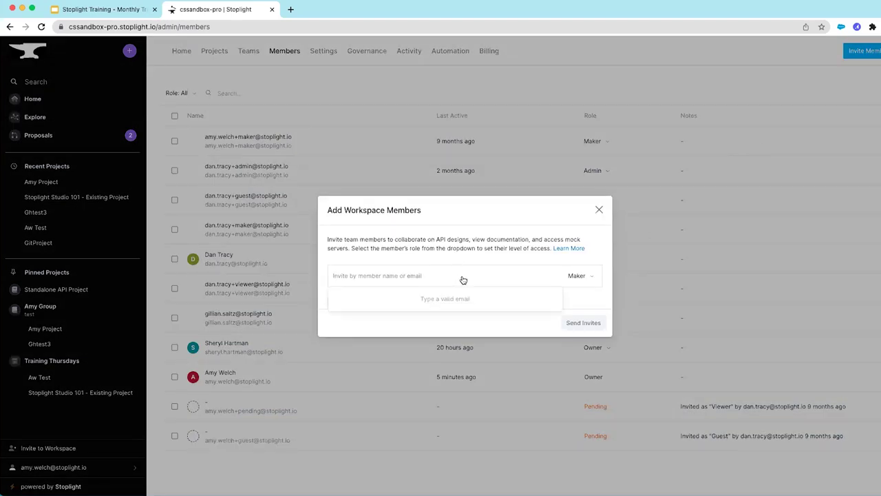
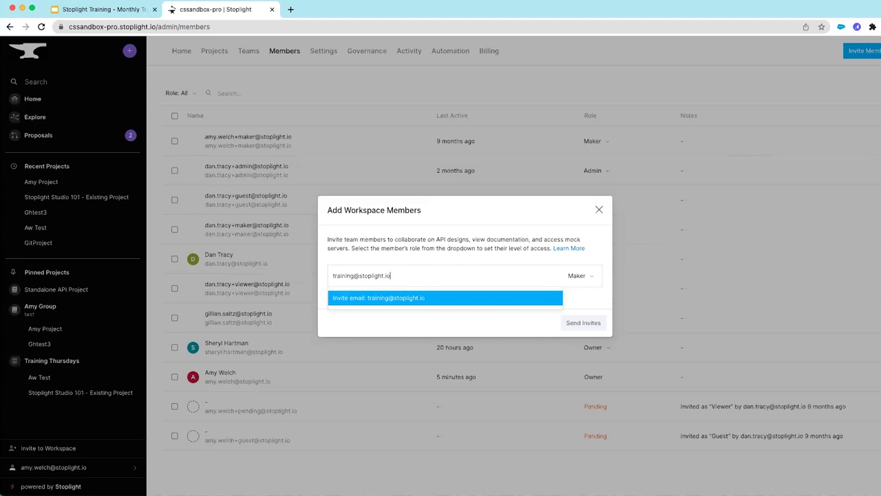
pyautogui.click(417, 297)
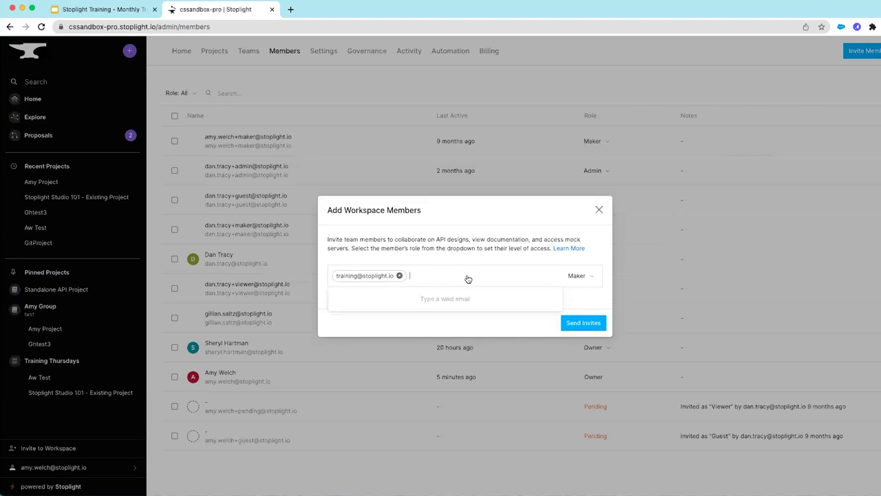
pyautogui.click(591, 278)
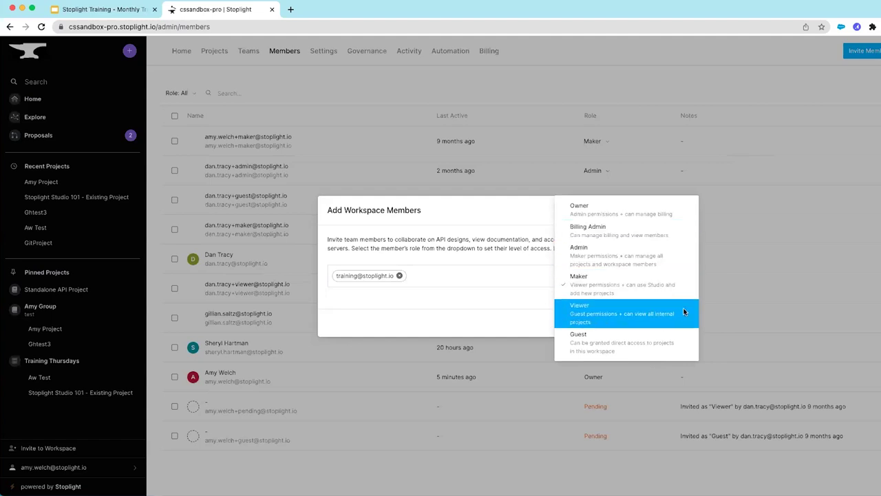
pyautogui.moveTo(681, 320)
pyautogui.mouseDown()
pyautogui.moveTo(671, 298)
pyautogui.moveTo(603, 283)
pyautogui.mouseUp()
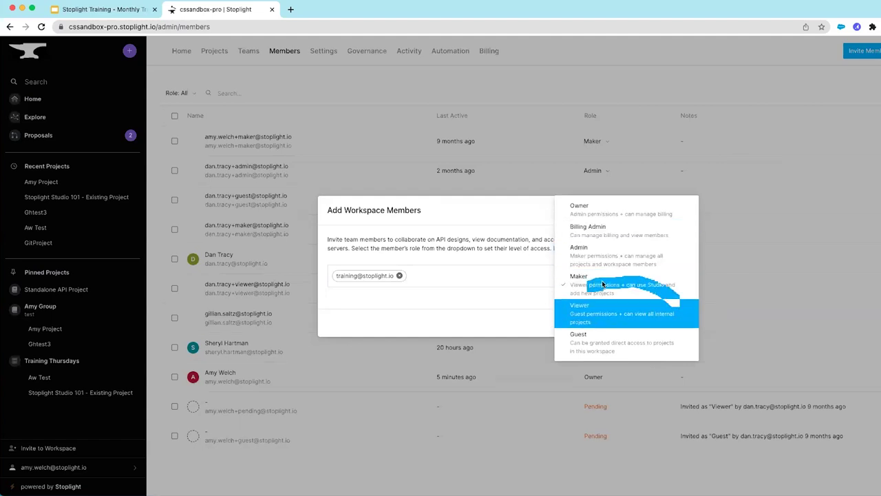
pyautogui.click(611, 287)
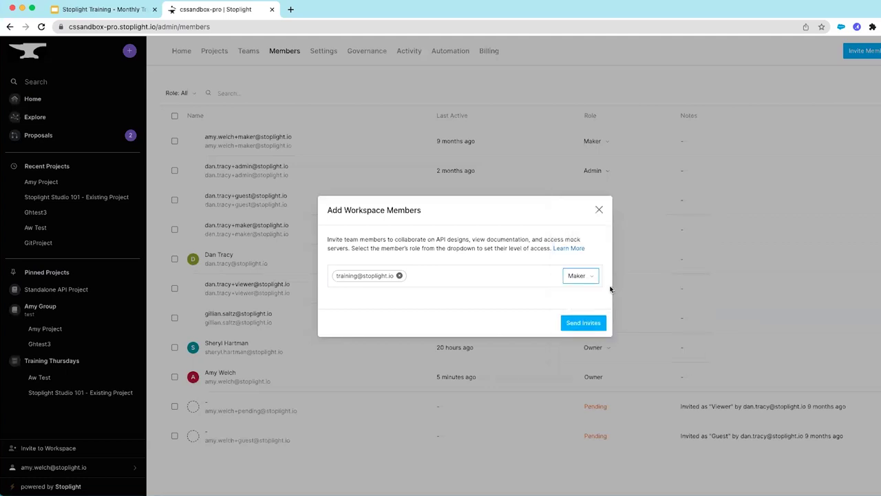
pyautogui.click(583, 323)
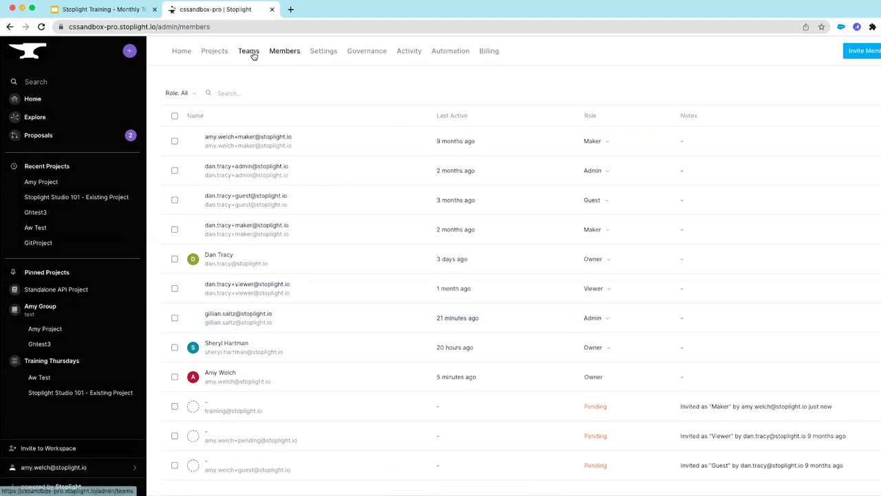
# Invite the training e-mail address to Amy Team as a Member
pyautogui.click(249, 51)
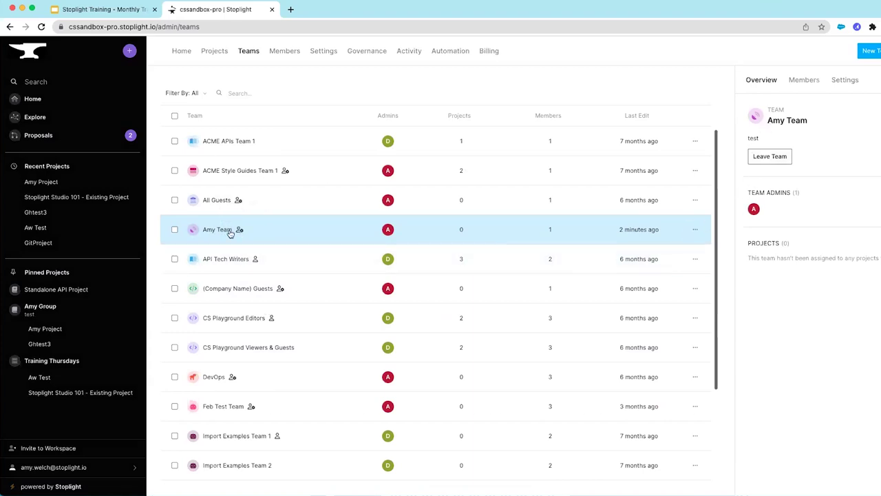
pyautogui.click(807, 81)
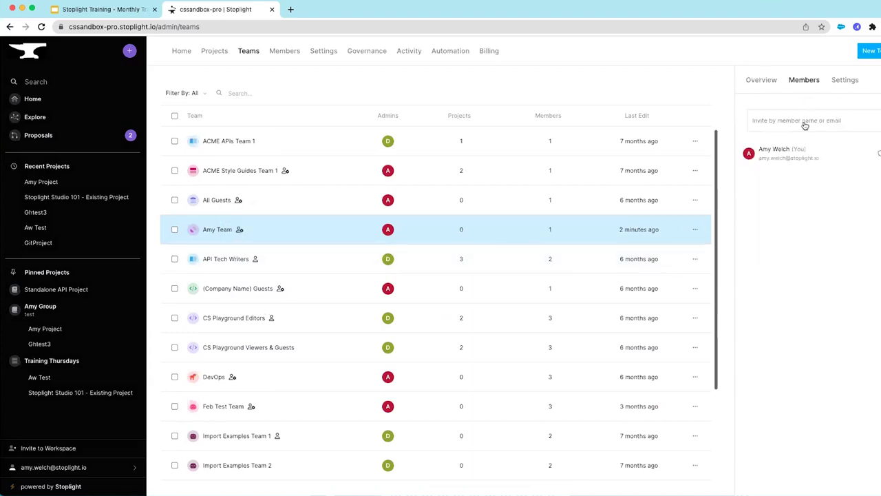
pyautogui.click(805, 124)
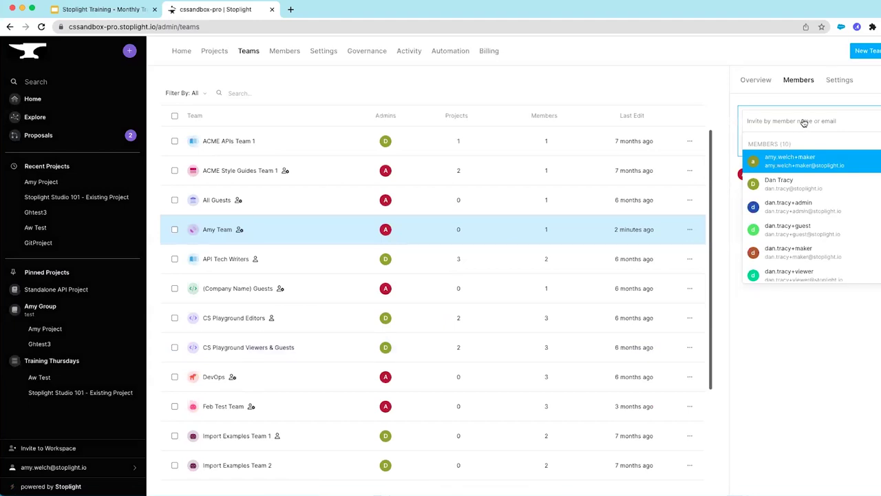
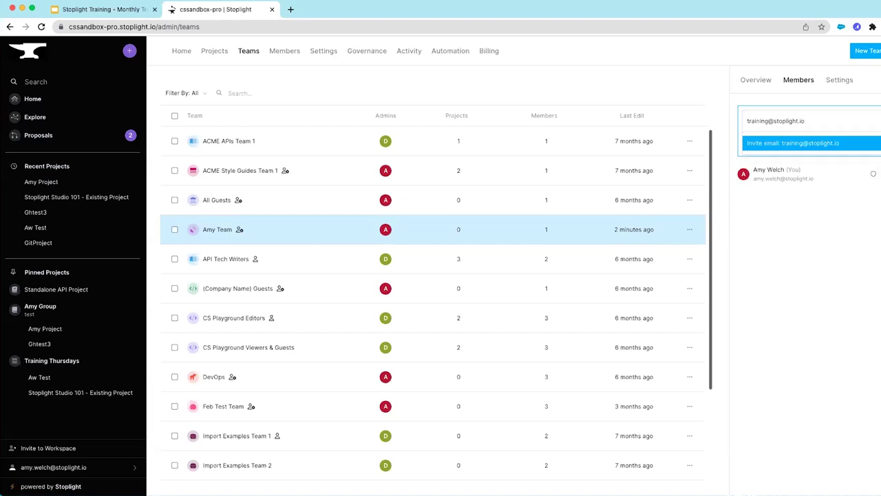
pyautogui.click(811, 146)
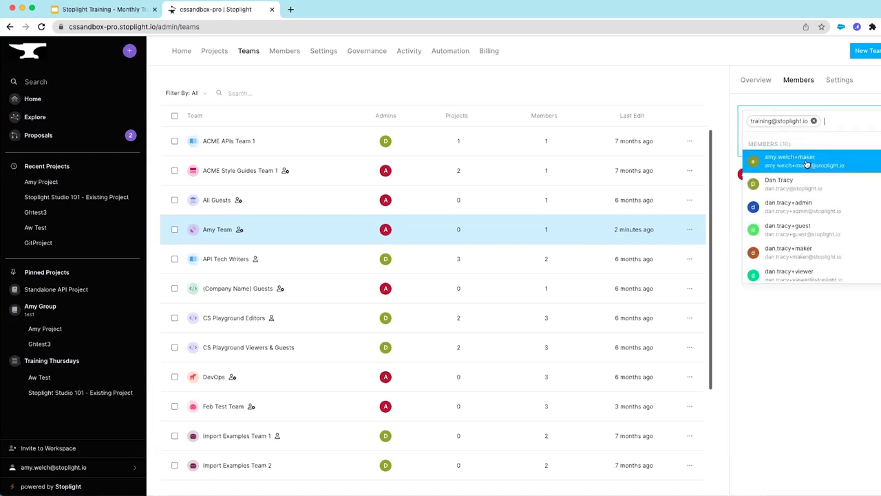
pyautogui.scroll(-3, 815, 250)
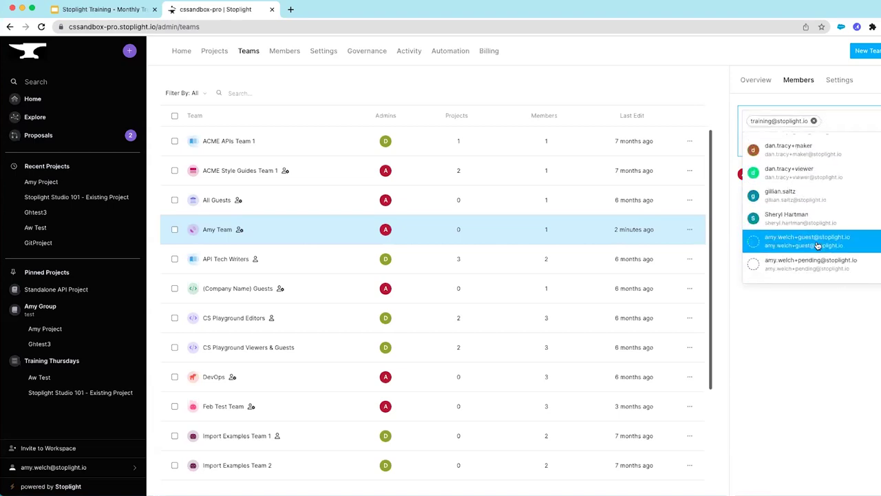
pyautogui.click(821, 306)
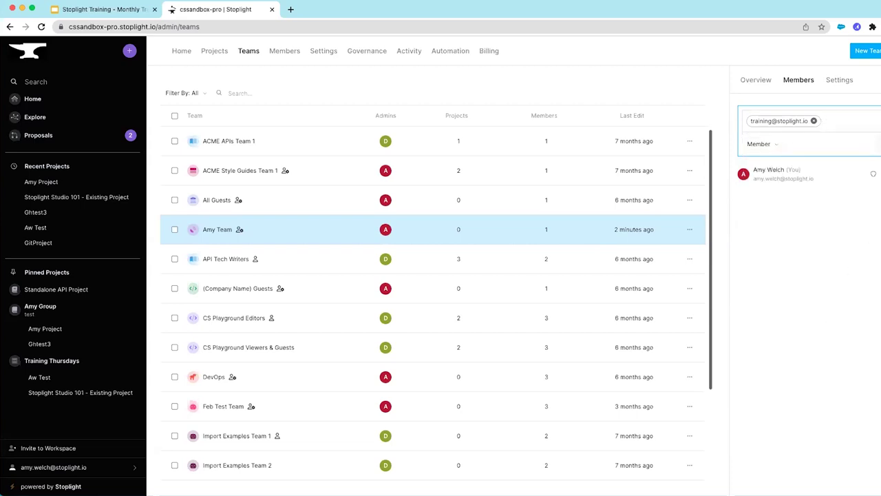
pyautogui.click(878, 144)
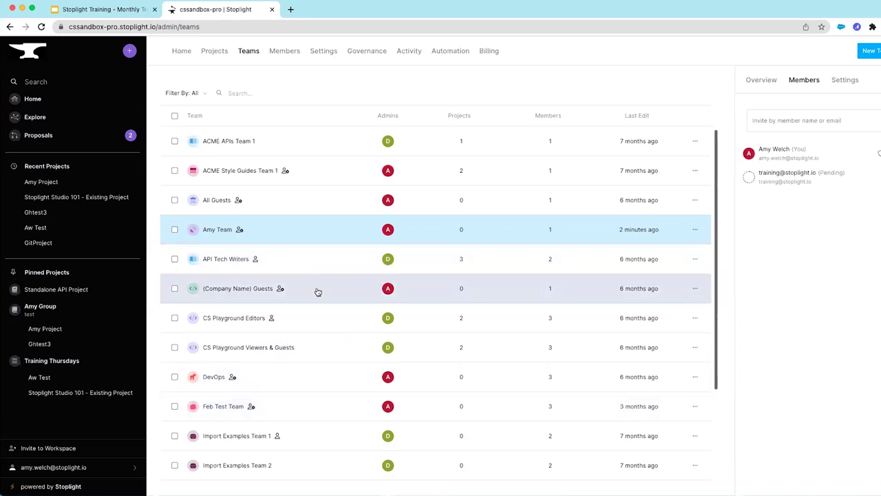
pyautogui.scroll(-4, 317, 292)
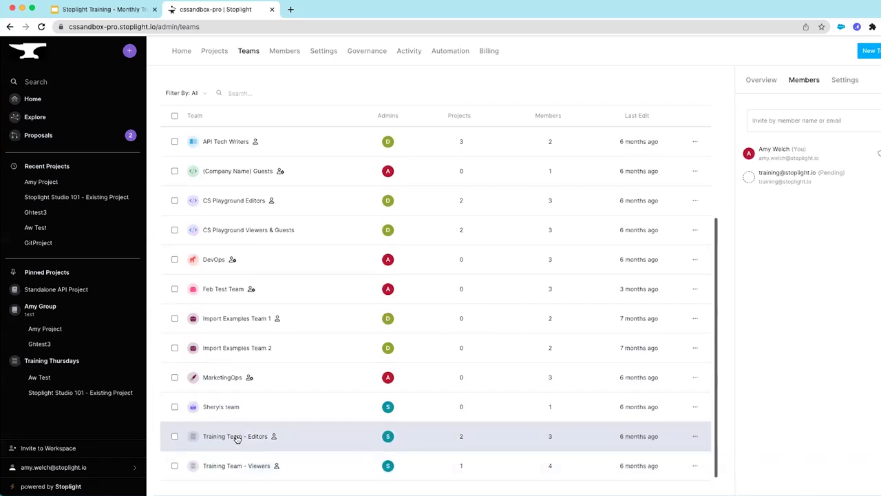
# Invite the training e-mail address to Training Team - Editors as a pending member
pyautogui.click(236, 437)
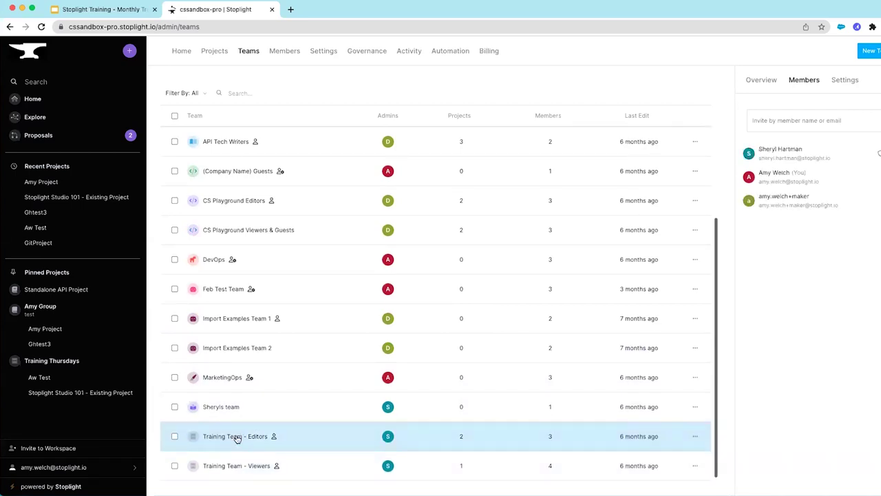
pyautogui.click(811, 121)
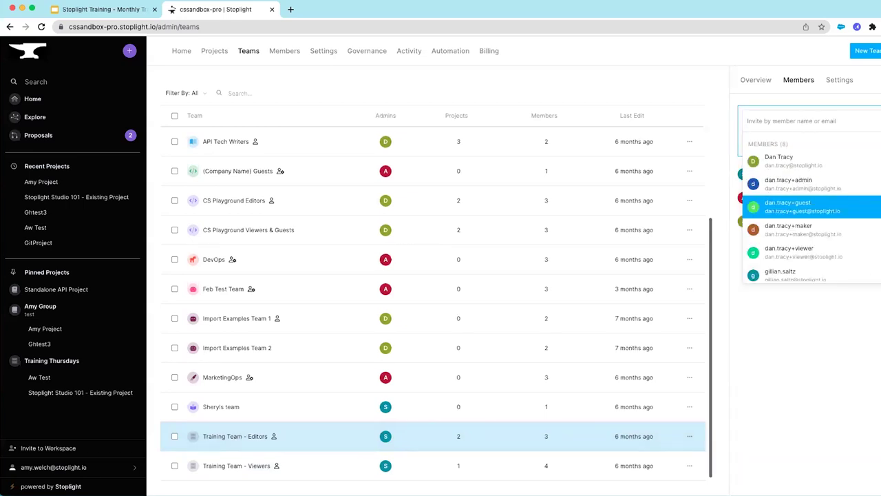
pyautogui.click(831, 121)
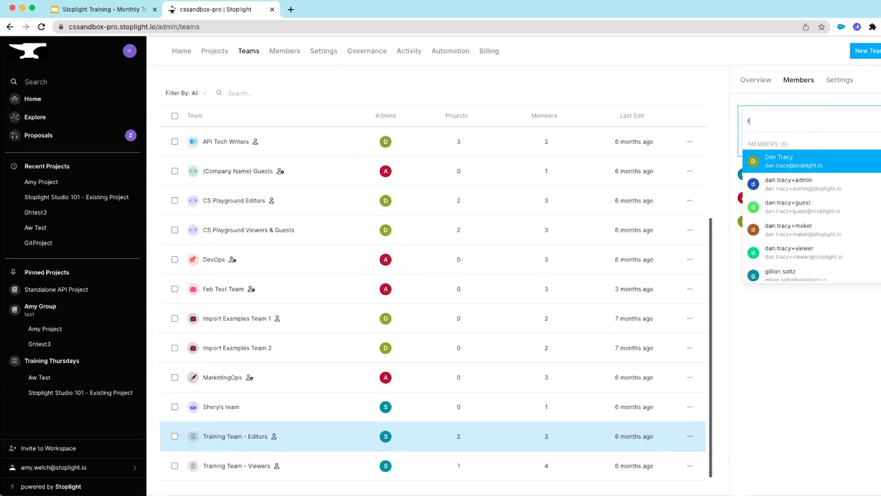
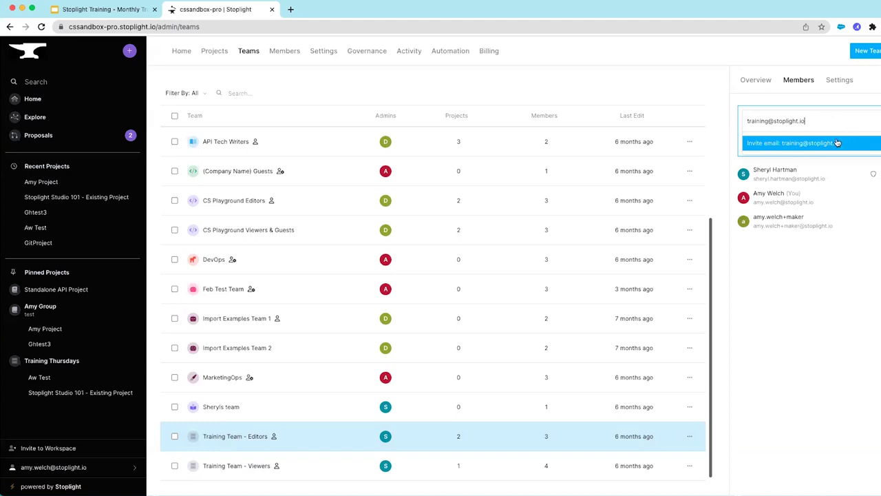
pyautogui.click(833, 143)
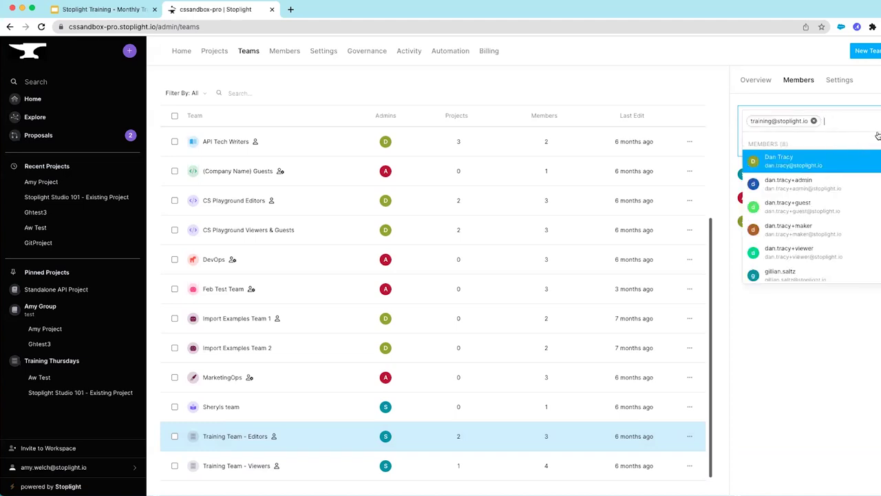
pyautogui.click(878, 143)
pyautogui.click(878, 143)
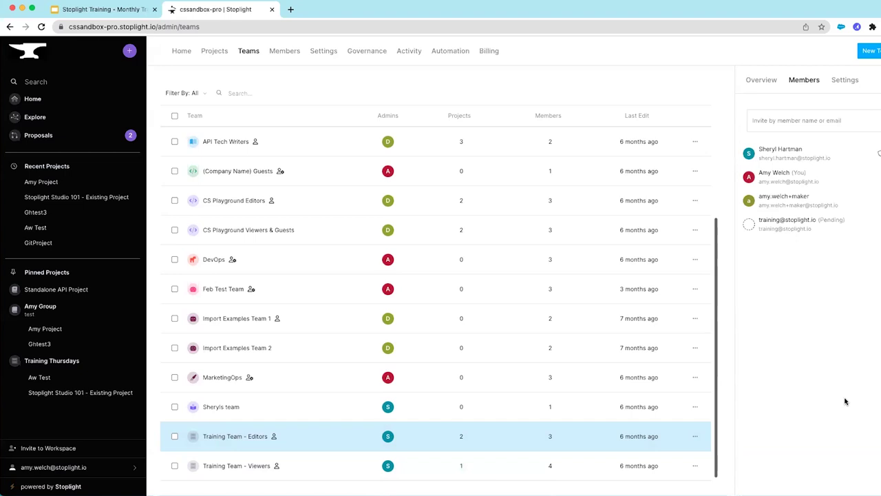
pyautogui.click(214, 53)
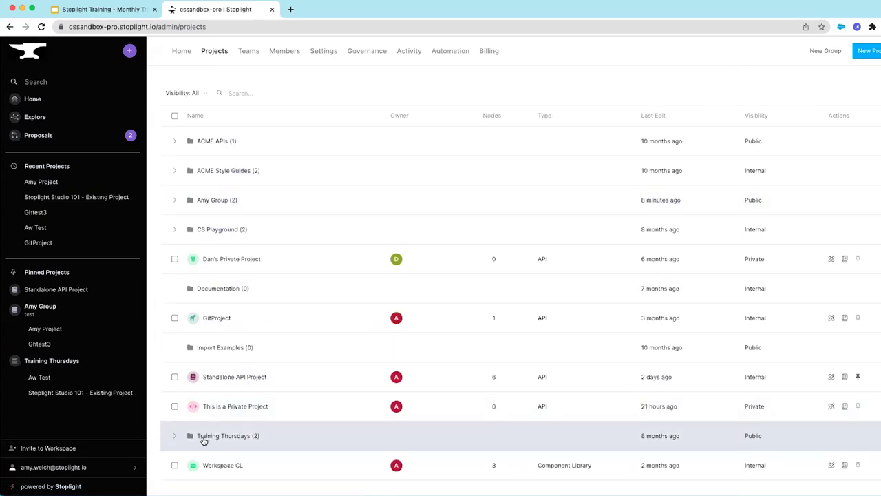
# Expand Training Thursdays and view the Stoplight Studio 101 project's members
pyautogui.click(175, 438)
pyautogui.scroll(-2, 296, 424)
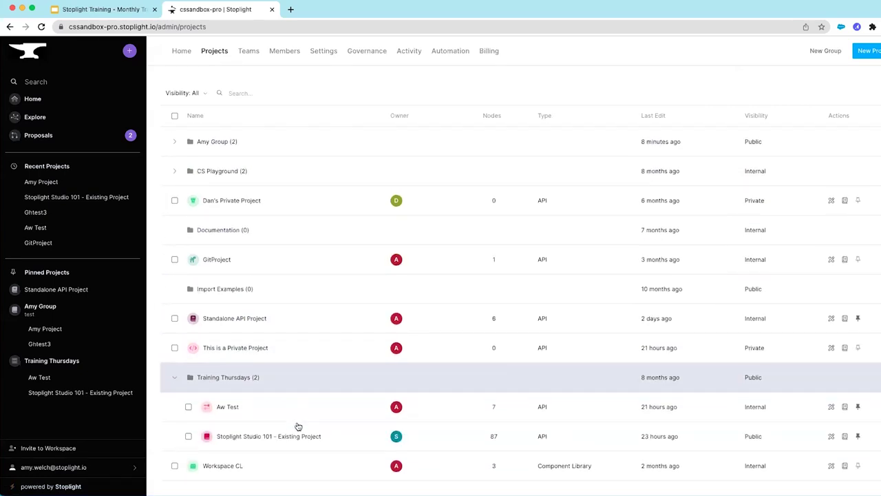
pyautogui.click(264, 438)
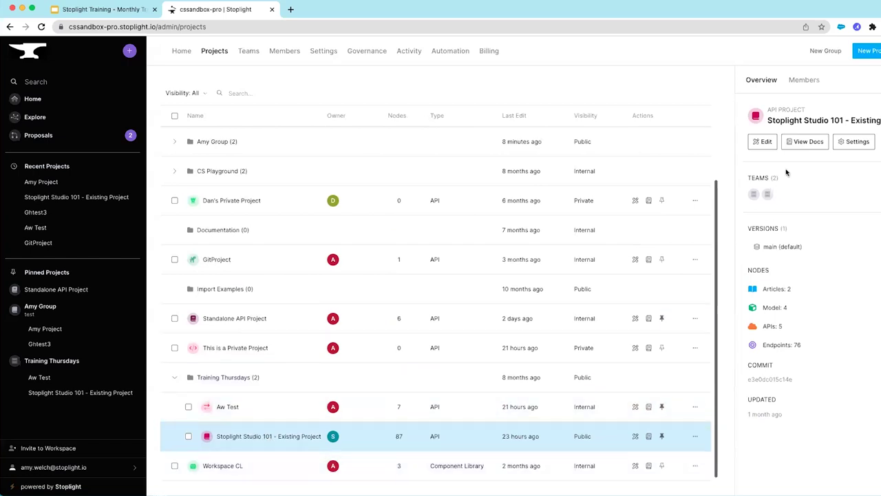
pyautogui.click(804, 80)
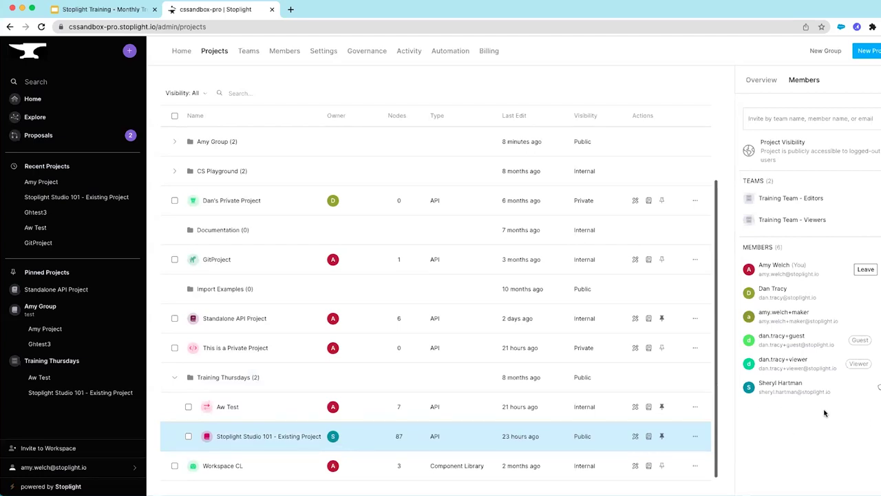
# Expand Amy Group and show its admins
pyautogui.scroll(2, 226, 407)
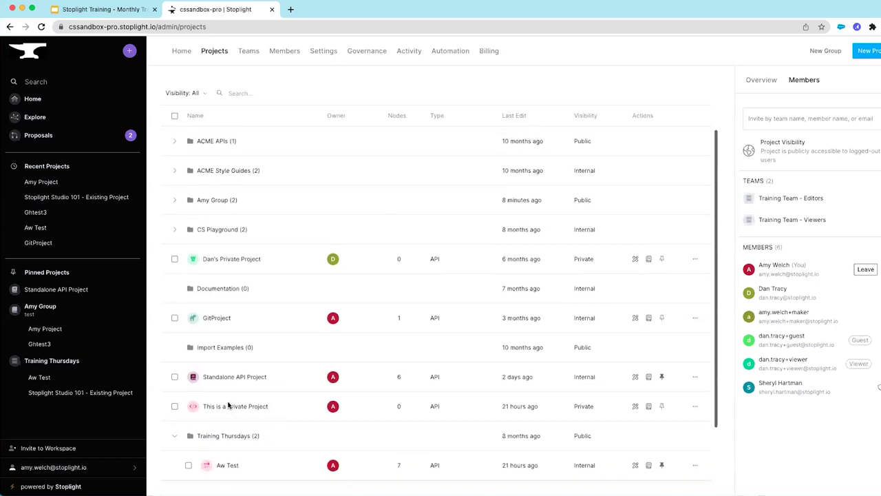
pyautogui.click(222, 200)
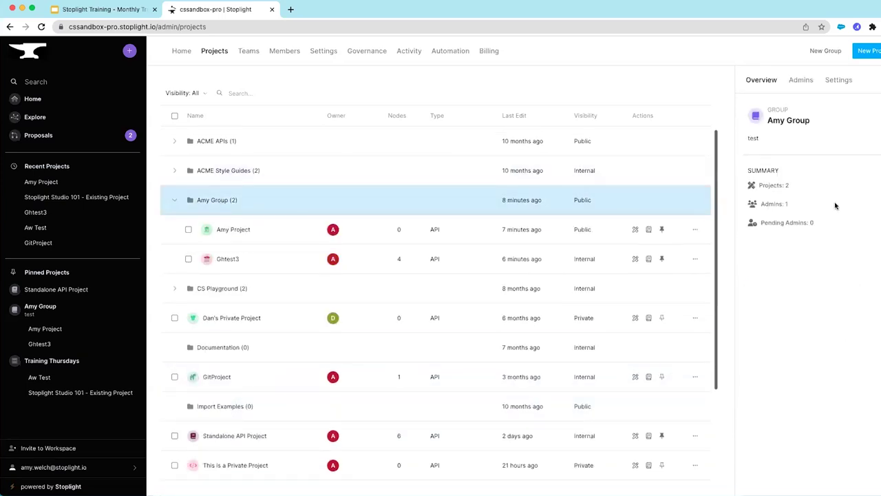
pyautogui.click(798, 81)
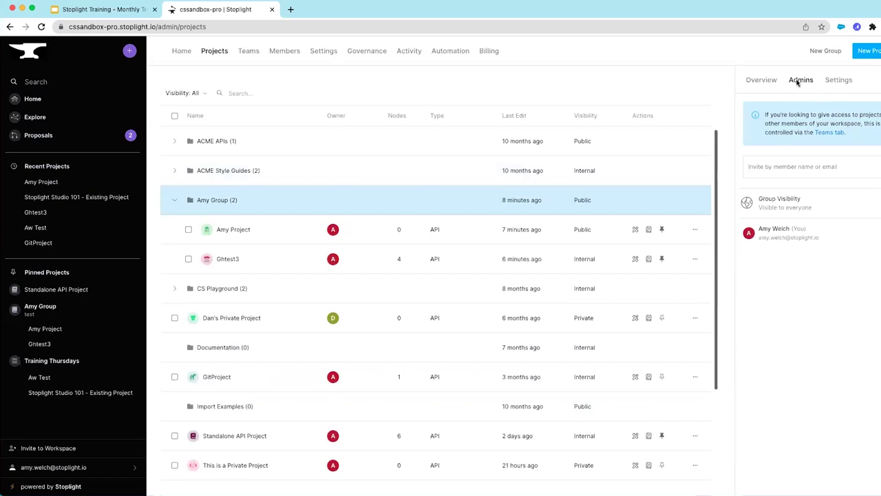
# Add Amy Team to Amy Project's members with the Editor role
pyautogui.click(442, 227)
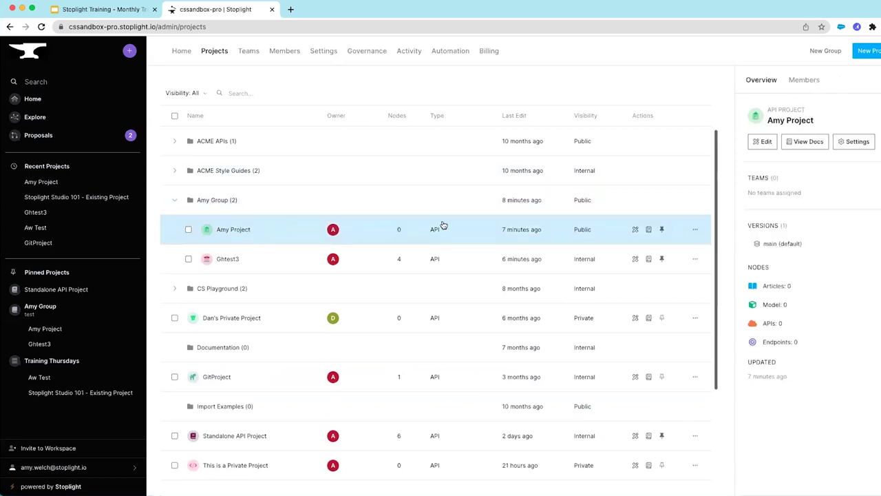
pyautogui.click(804, 81)
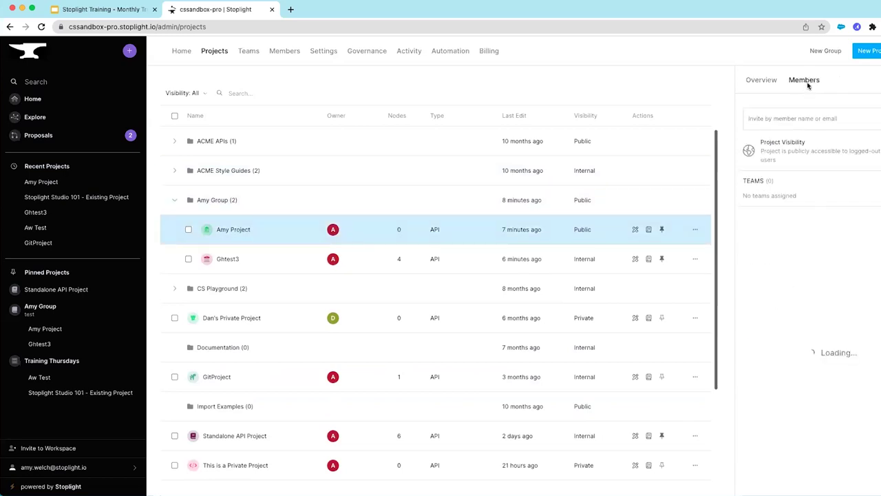
pyautogui.click(806, 119)
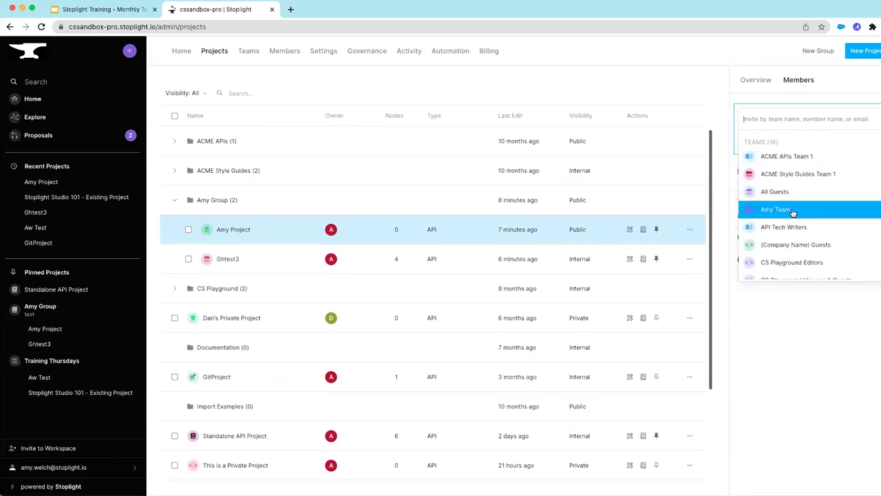
pyautogui.click(762, 211)
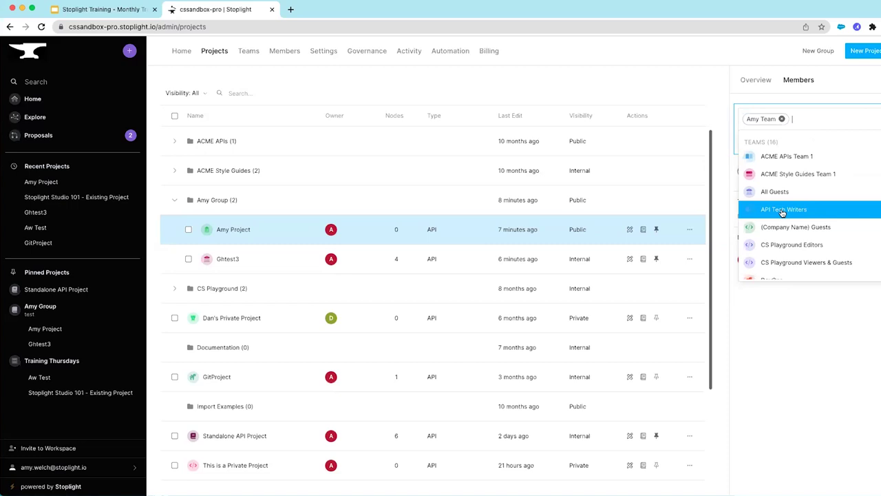
pyautogui.click(802, 324)
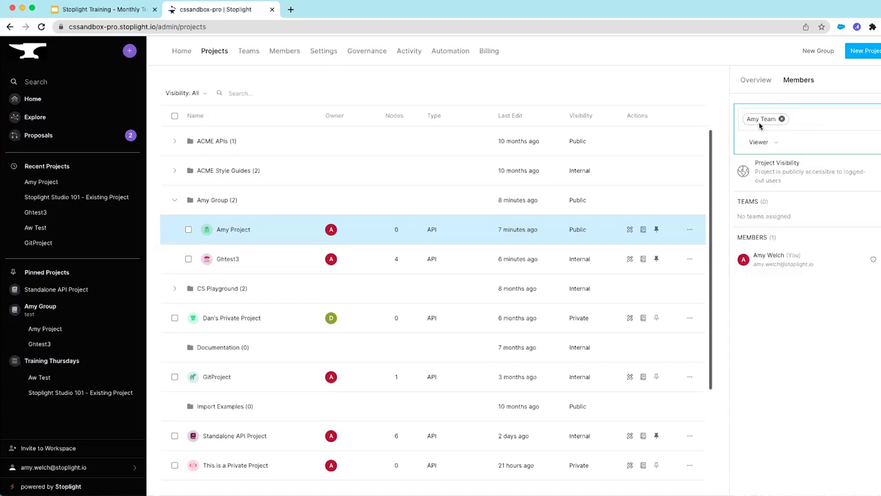
pyautogui.click(766, 143)
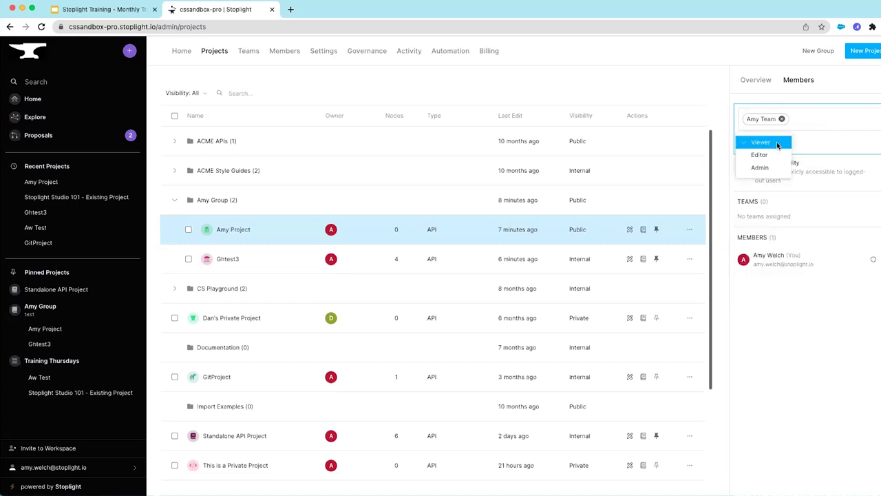
pyautogui.click(768, 160)
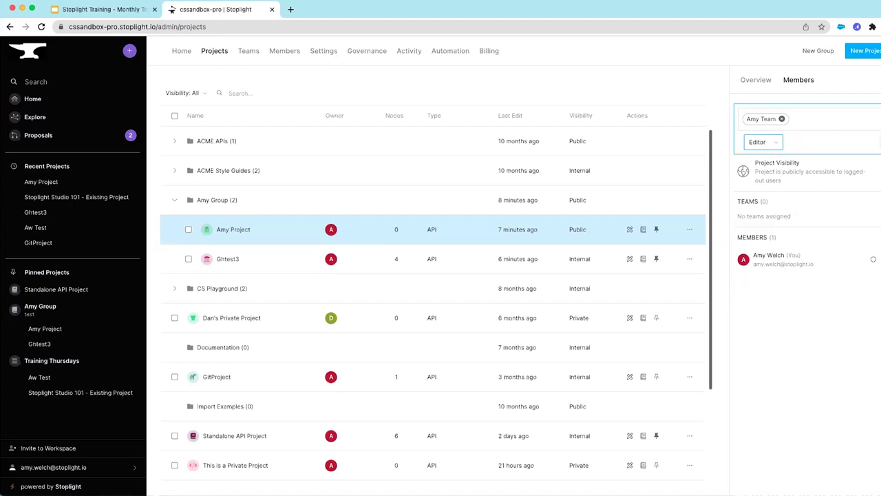
pyautogui.press('Return')
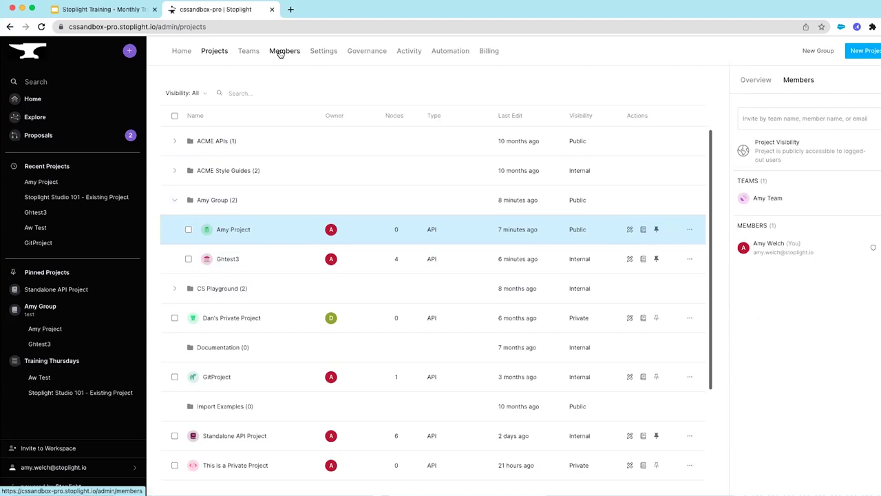
# Open Workspace Settings and start editing the display name cssandbox-pro
pyautogui.click(320, 55)
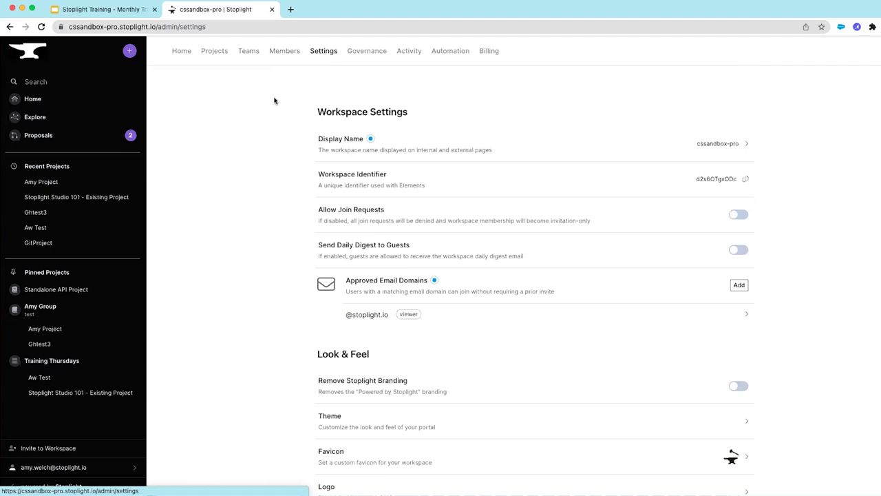
pyautogui.scroll(-1, 276, 101)
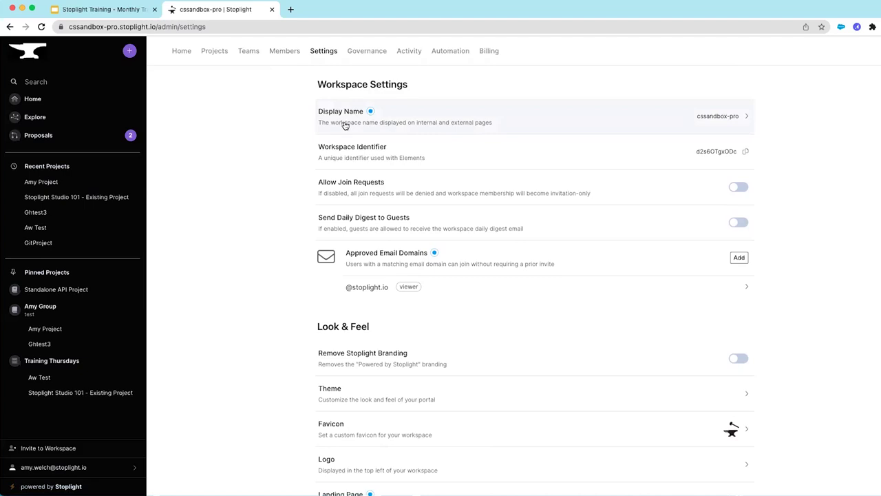
pyautogui.click(704, 116)
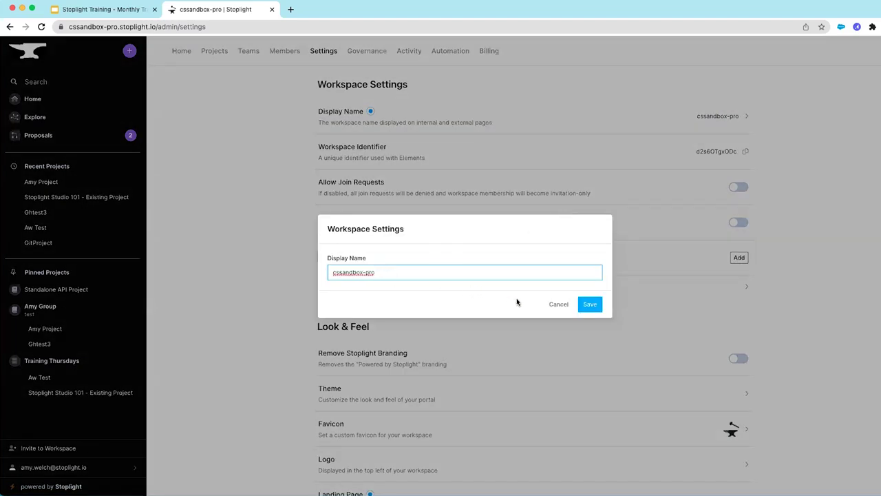
# Cancel the display name edit, keeping cssandbox-pro unchanged
pyautogui.click(558, 305)
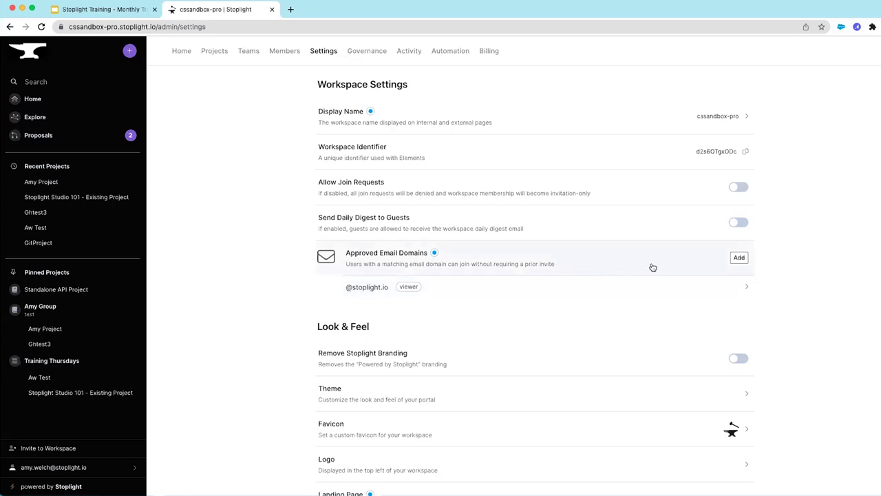
pyautogui.click(739, 257)
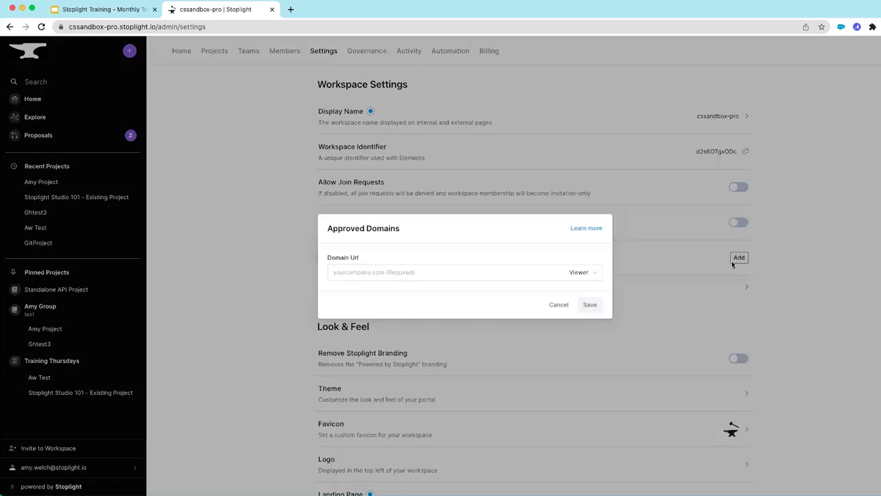
pyautogui.click(522, 266)
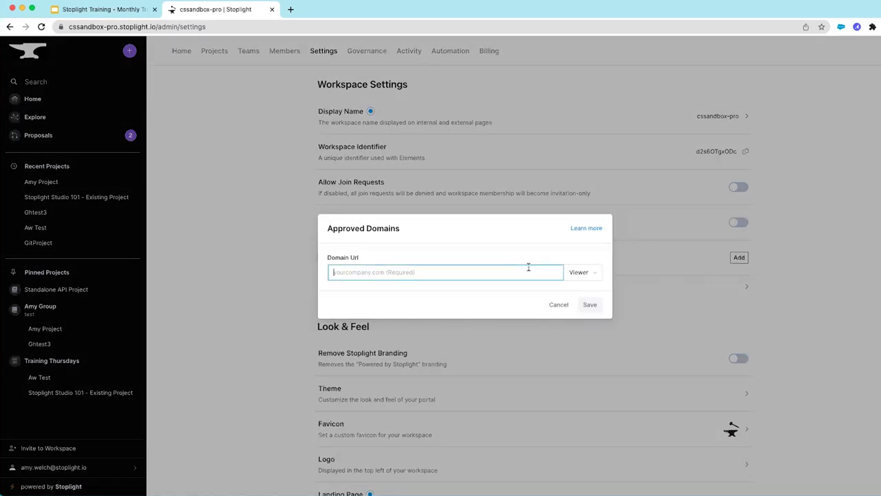
pyautogui.write('@gmail.com')
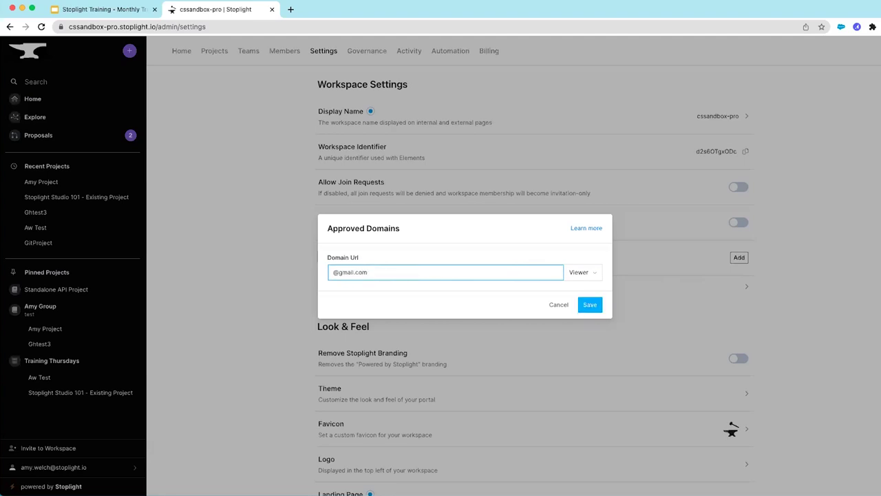
pyautogui.click(584, 275)
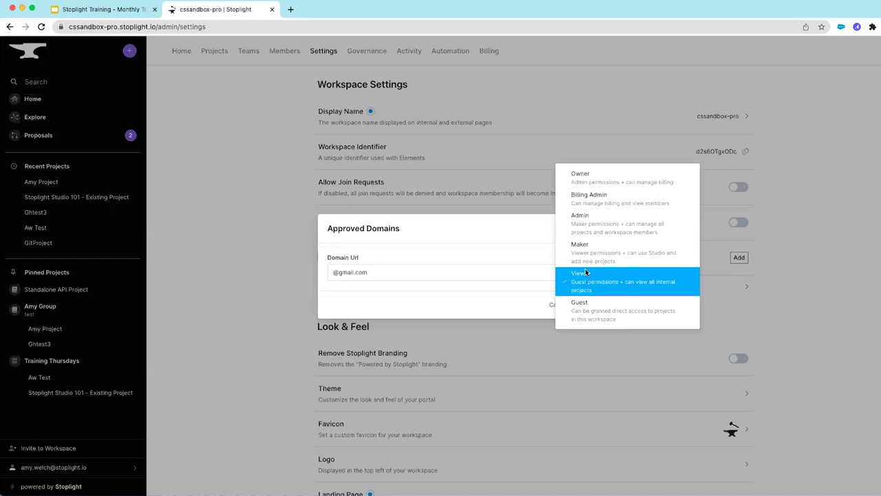
pyautogui.click(586, 279)
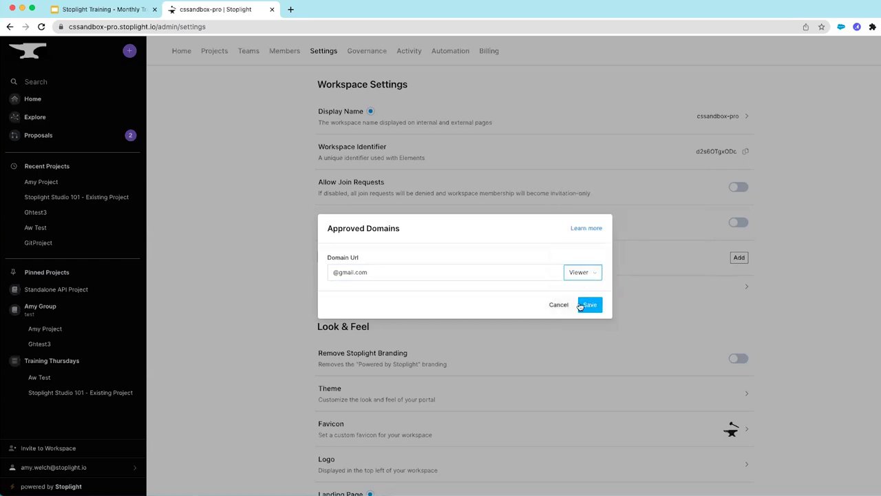
pyautogui.click(590, 308)
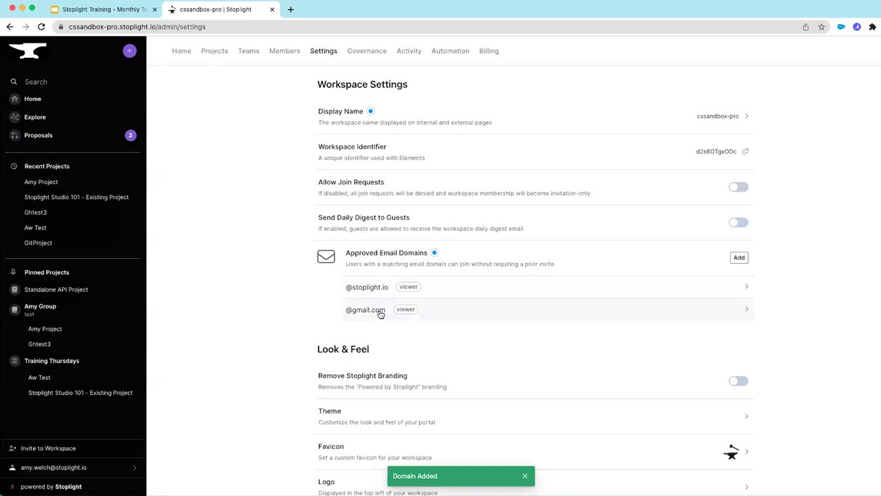
pyautogui.click(748, 310)
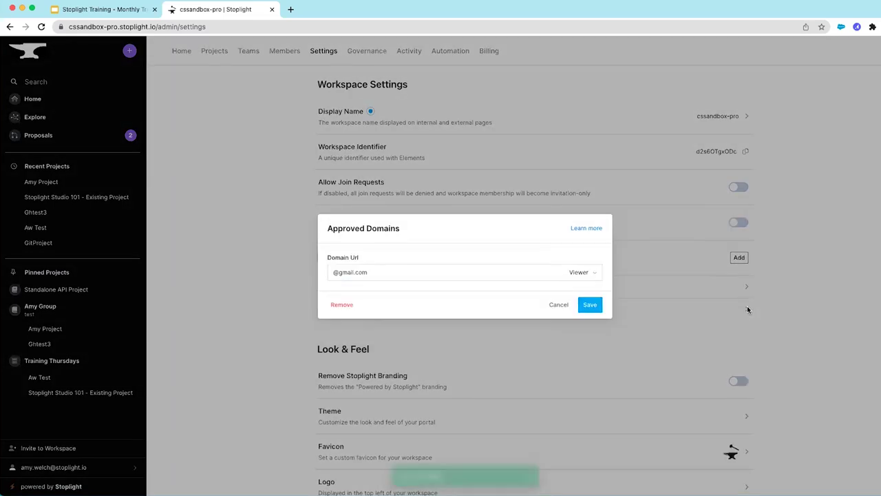
pyautogui.click(341, 305)
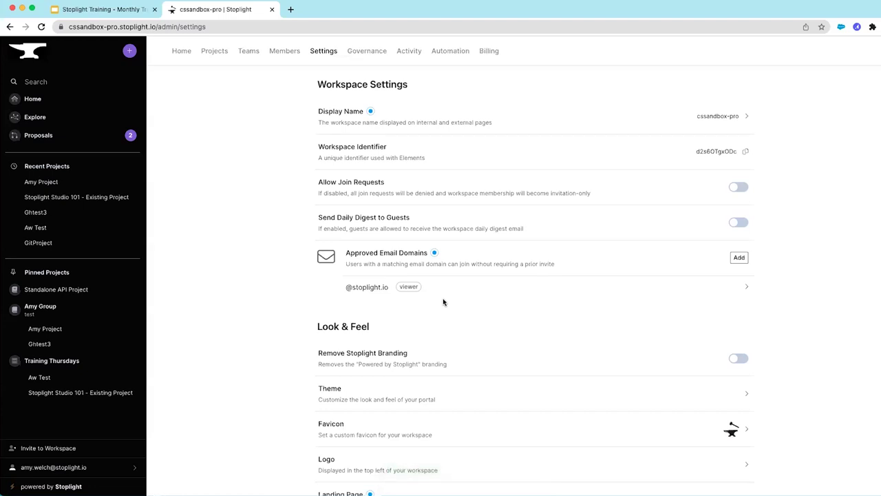
pyautogui.scroll(-5, 444, 302)
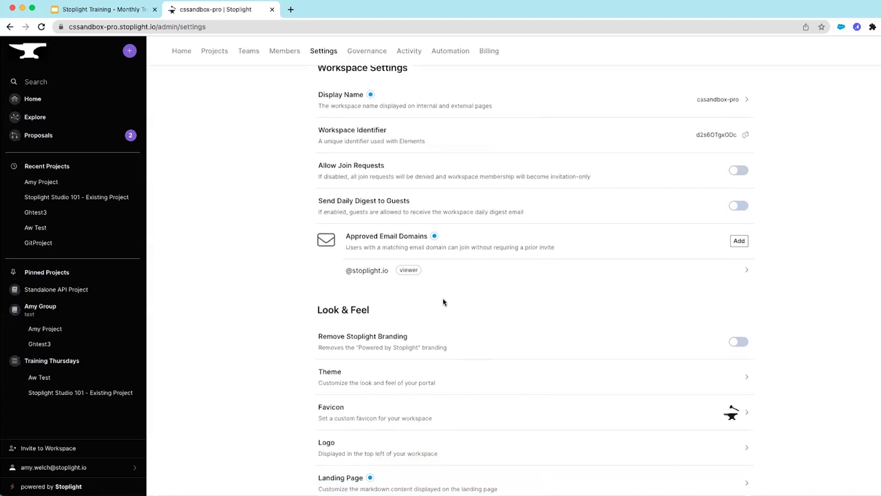
pyautogui.scroll(-2, 443, 302)
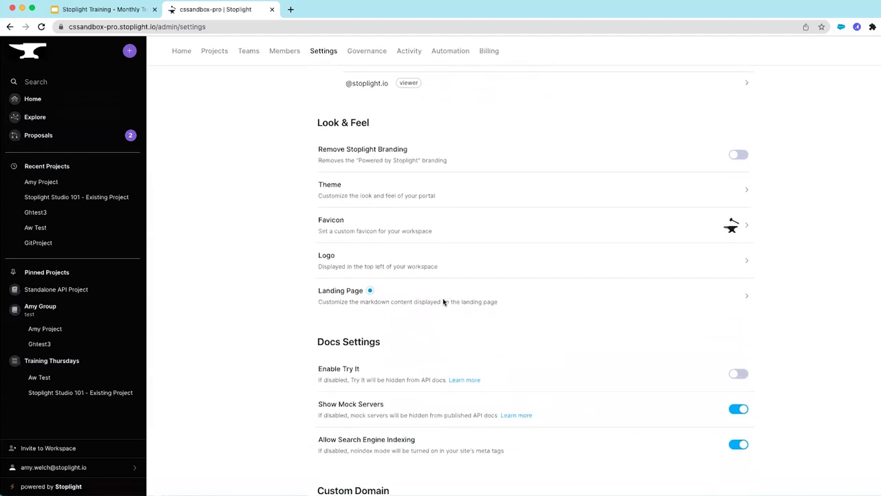
pyautogui.scroll(-1, 443, 302)
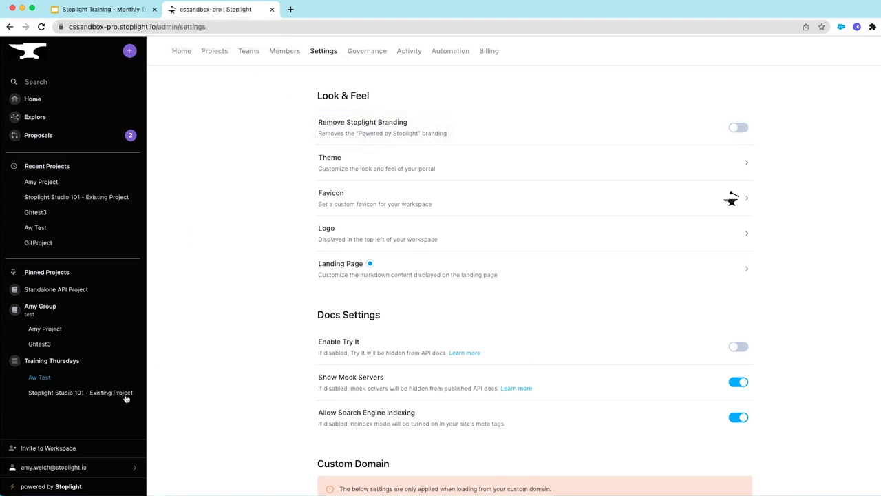
pyautogui.click(741, 130)
pyautogui.click(741, 129)
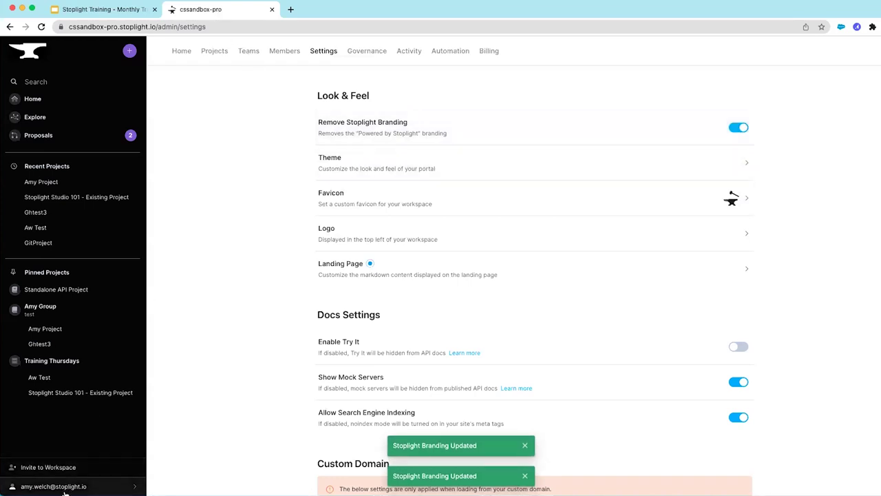
pyautogui.click(735, 130)
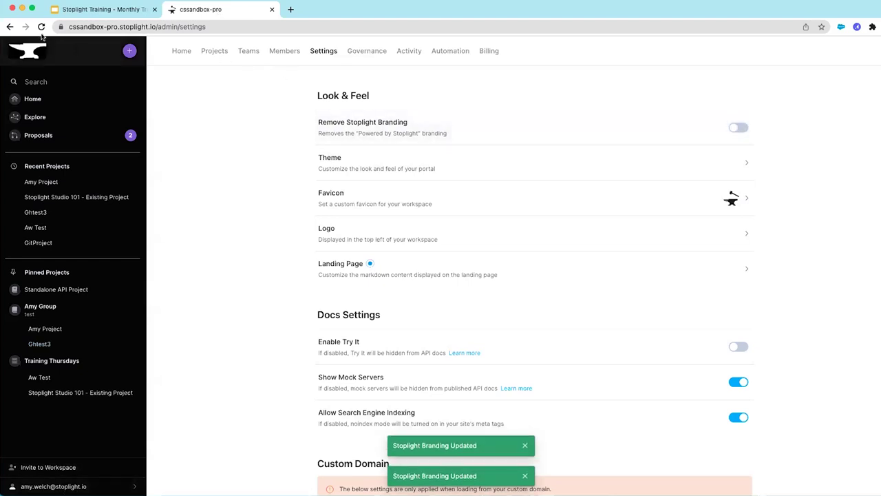
pyautogui.press('super+r')
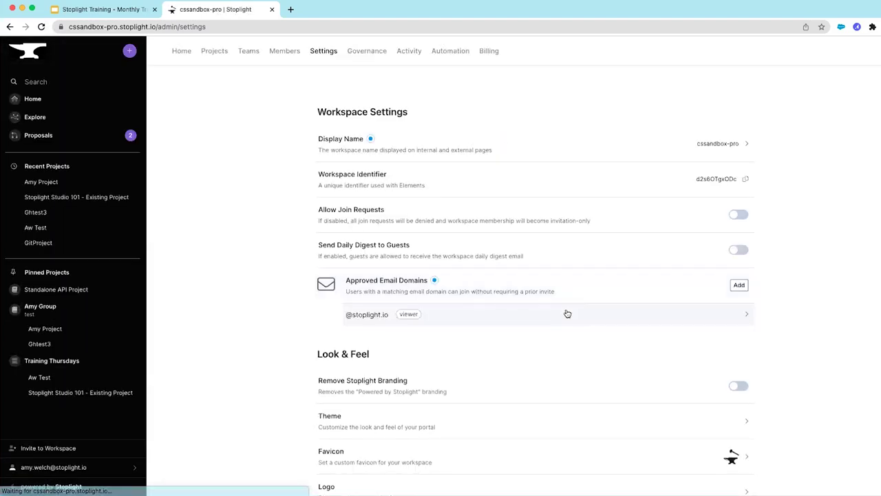
pyautogui.scroll(-3, 566, 312)
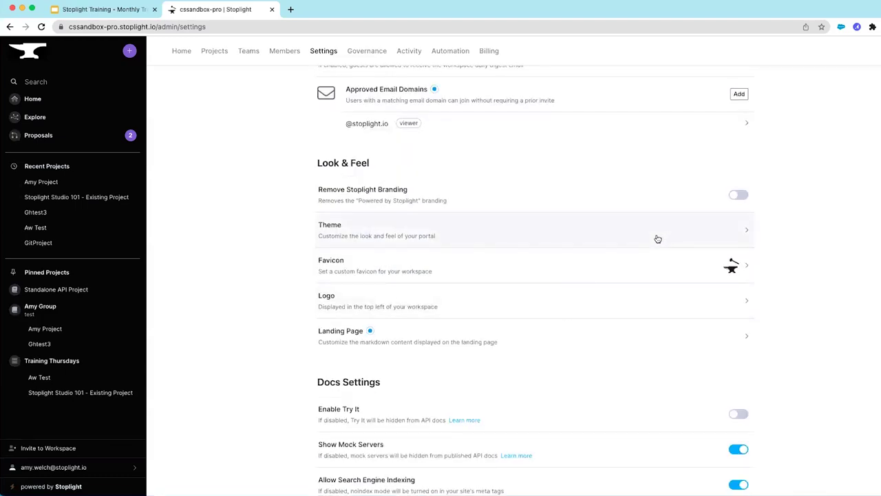
pyautogui.click(746, 232)
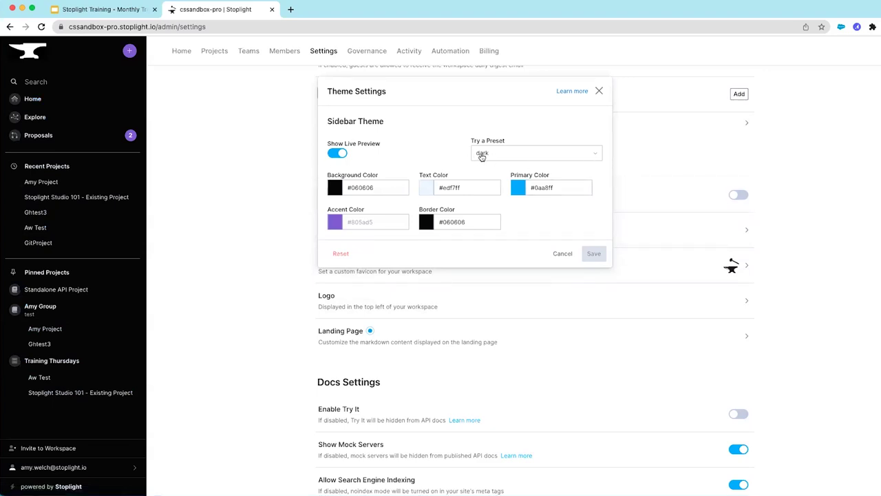
pyautogui.click(566, 157)
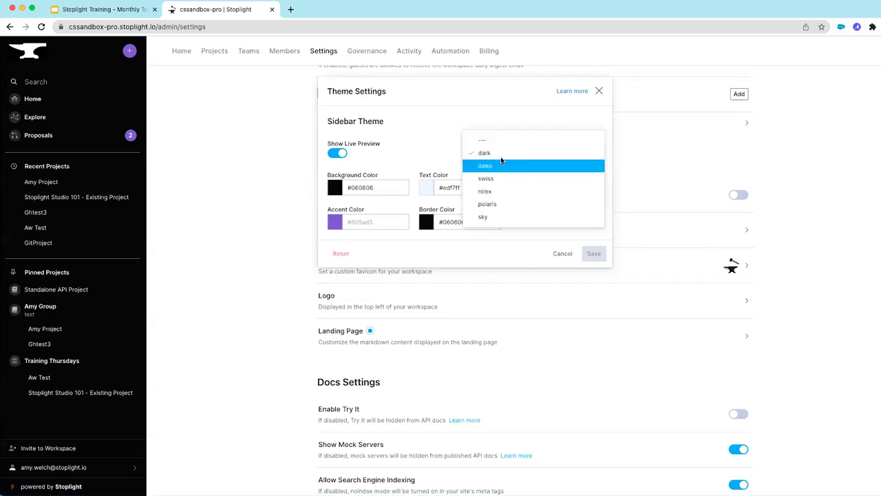
pyautogui.click(484, 217)
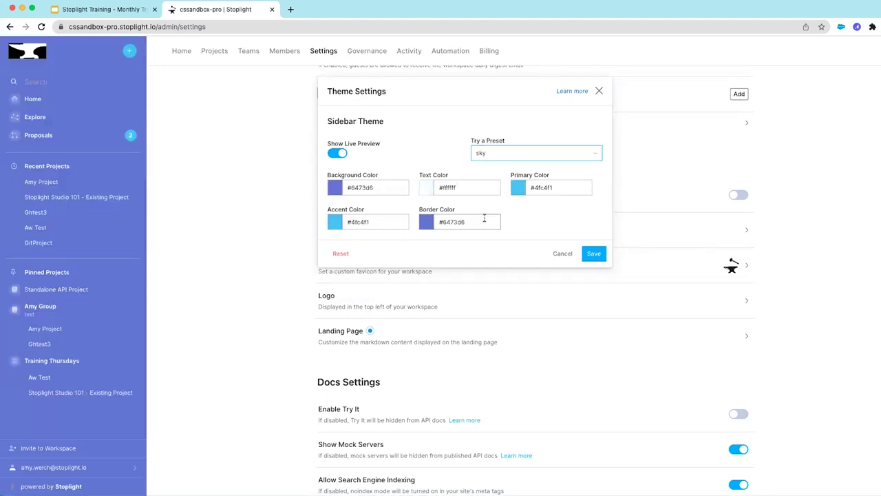
pyautogui.click(591, 156)
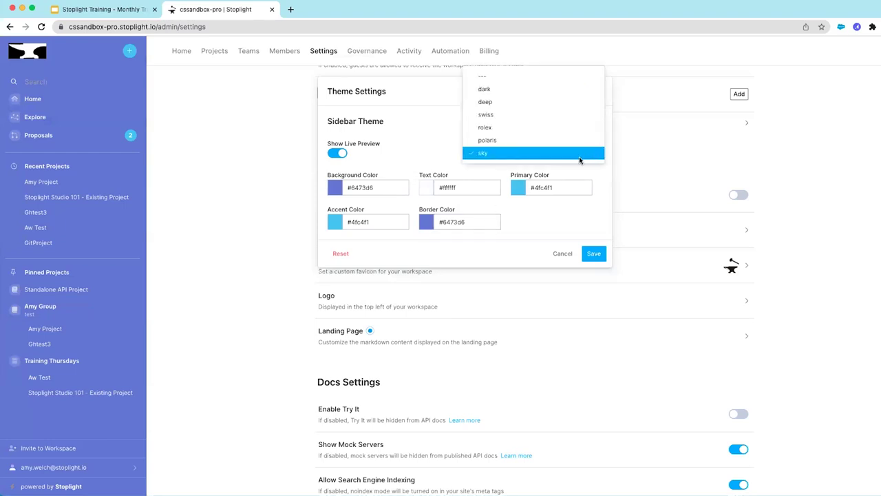
pyautogui.click(485, 126)
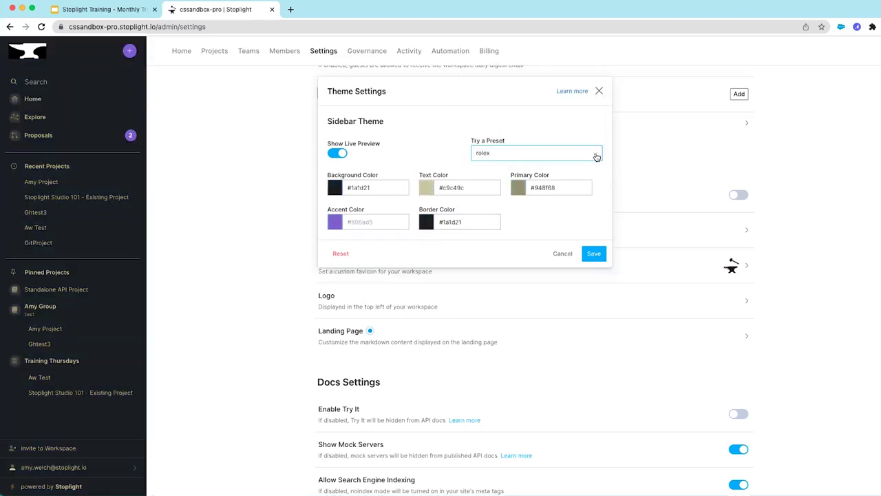
pyautogui.click(595, 155)
pyautogui.click(521, 117)
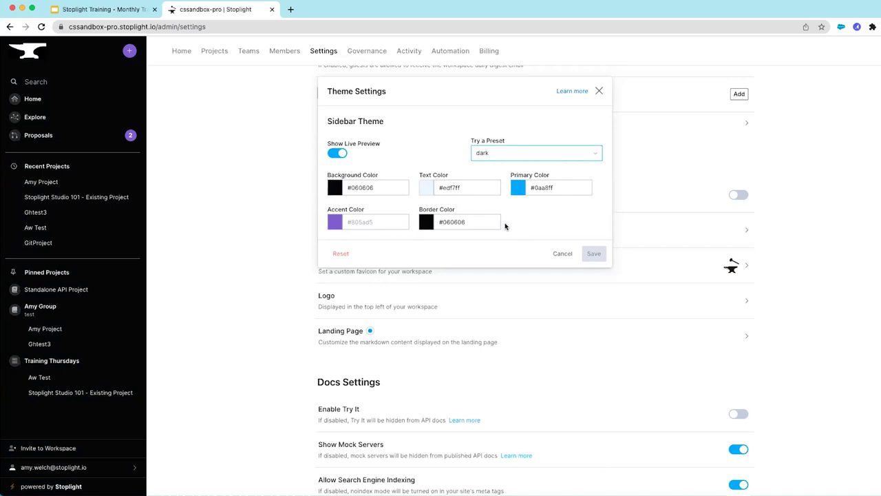
pyautogui.click(562, 255)
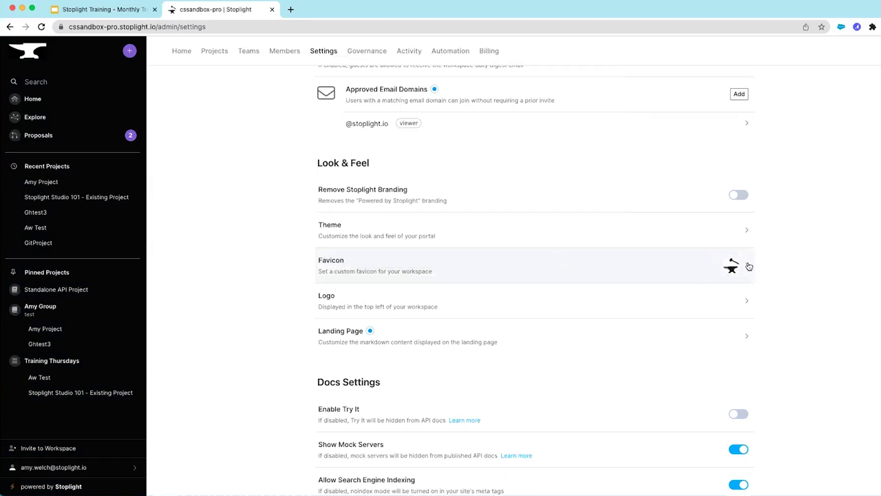
pyautogui.click(749, 267)
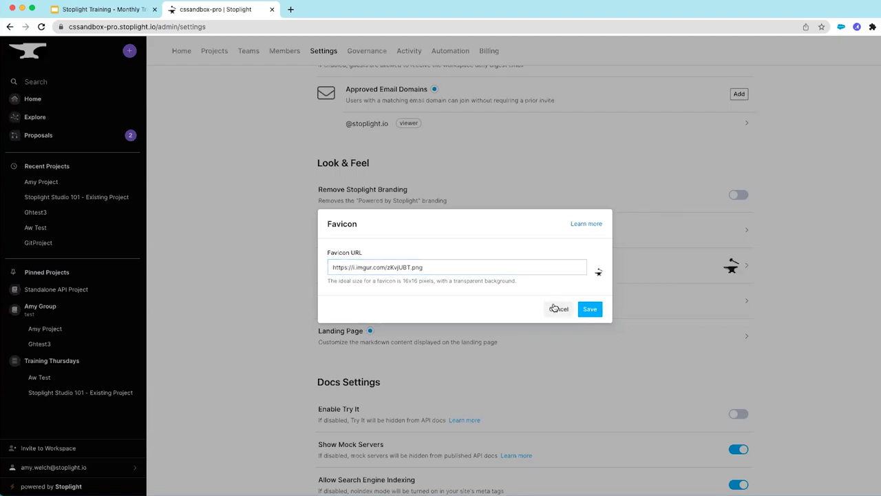
pyautogui.click(555, 308)
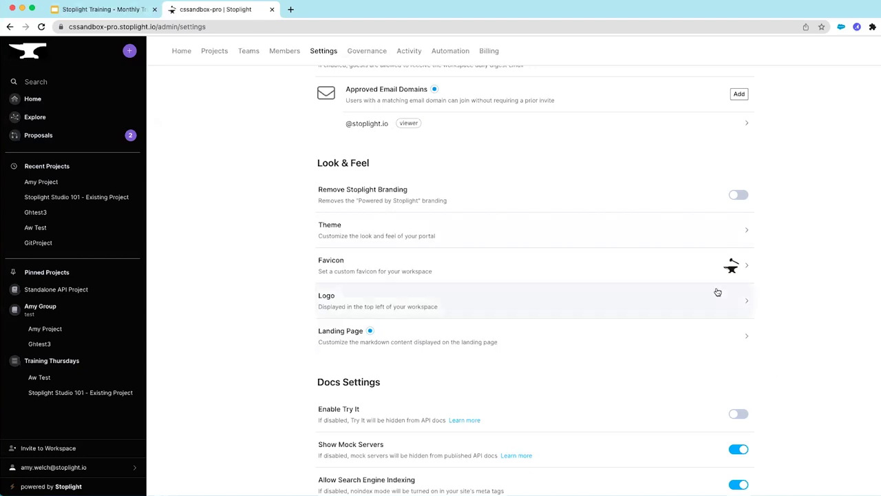
pyautogui.click(748, 303)
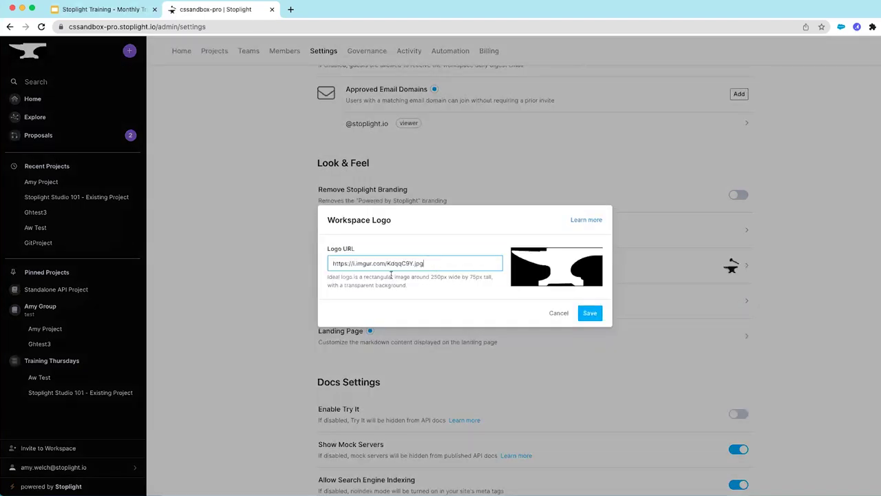
pyautogui.click(557, 312)
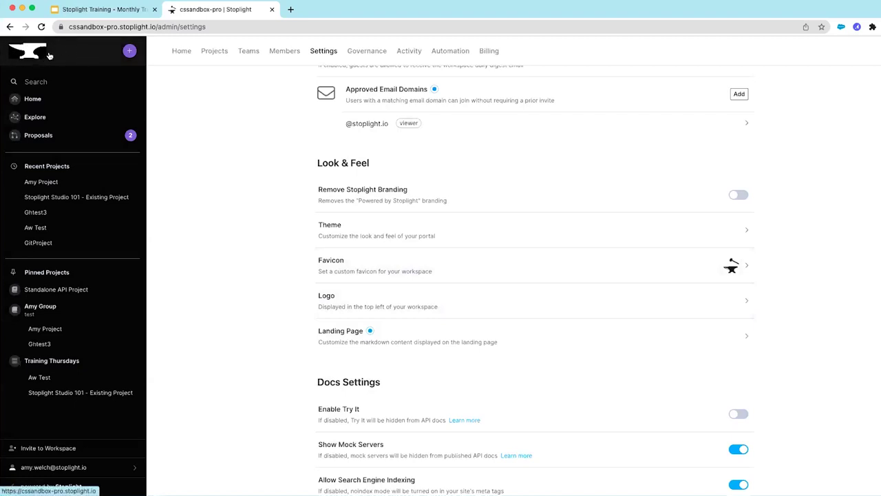
# Load the default landing template and replace its heading with 'THIS IS A NEW PAGE'
pyautogui.click(749, 338)
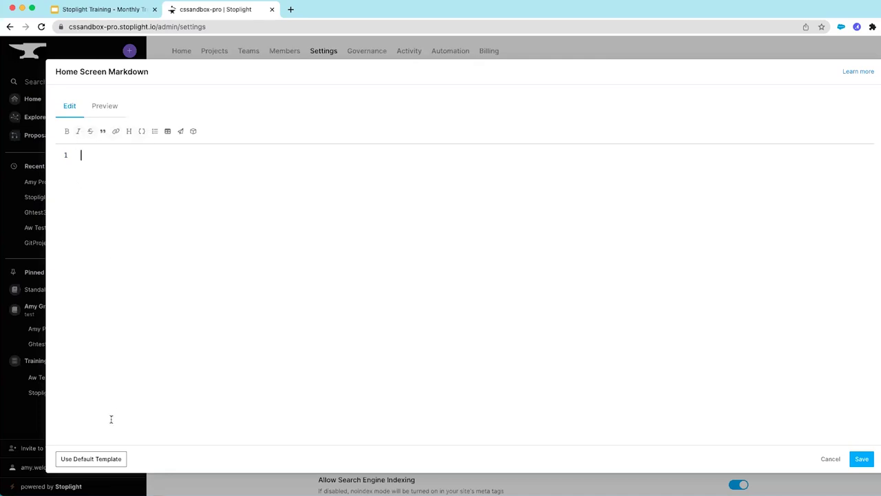
pyautogui.click(88, 463)
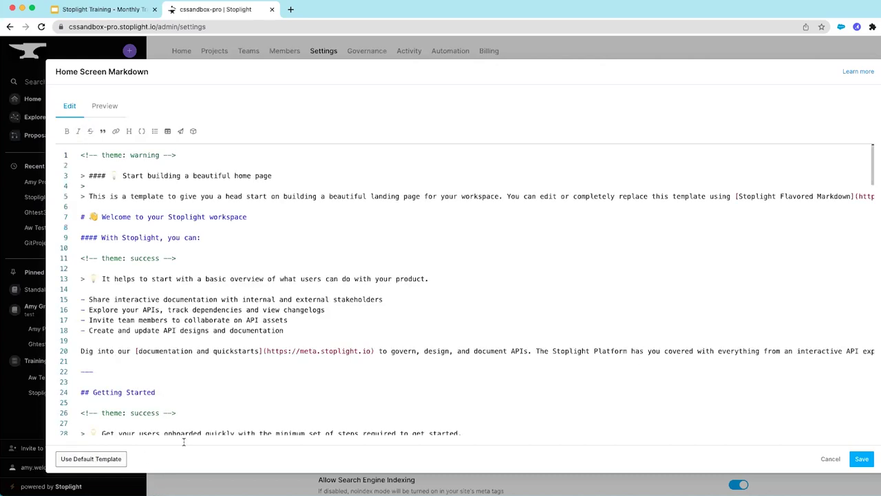
pyautogui.moveTo(122, 175); pyautogui.dragTo(272, 176)
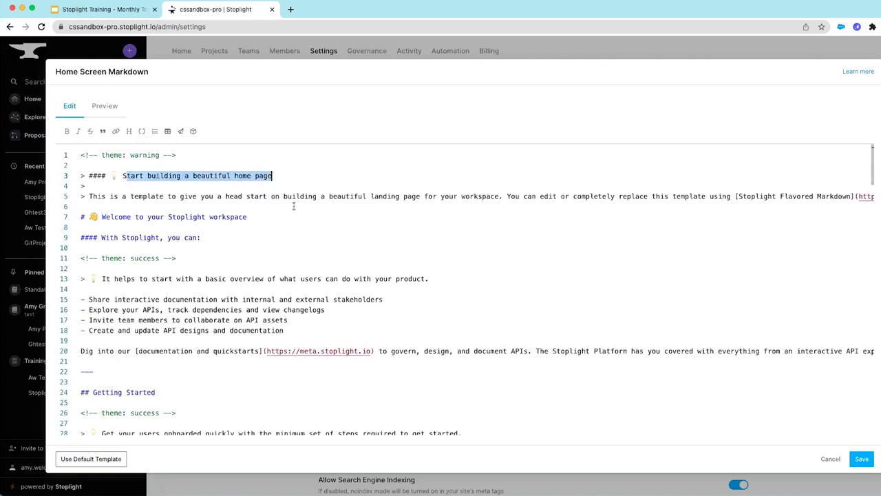
pyautogui.press('BackSpace')
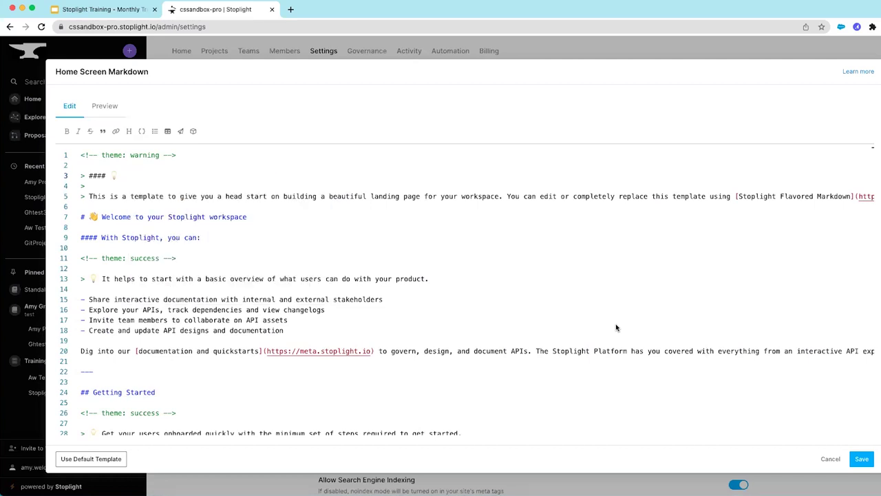
pyautogui.write('THIS IS A NEW PAGE')
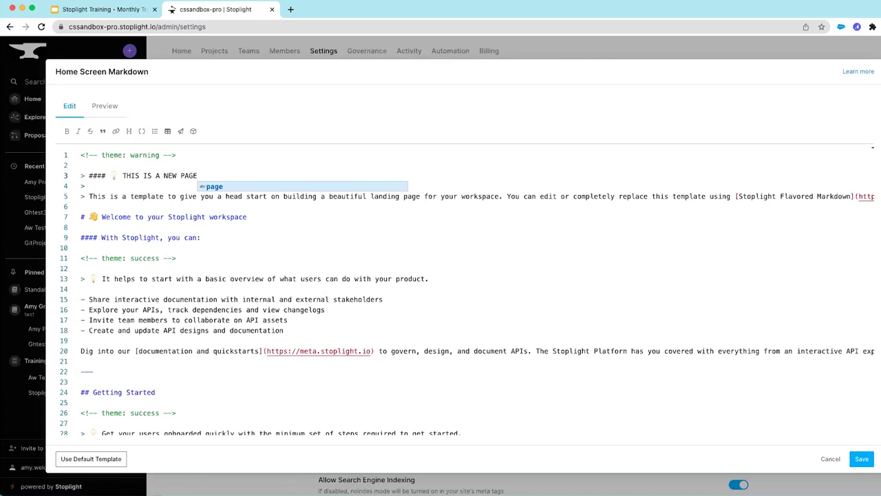
# Preview the rendered landing page, then discard the markdown changes
pyautogui.click(103, 105)
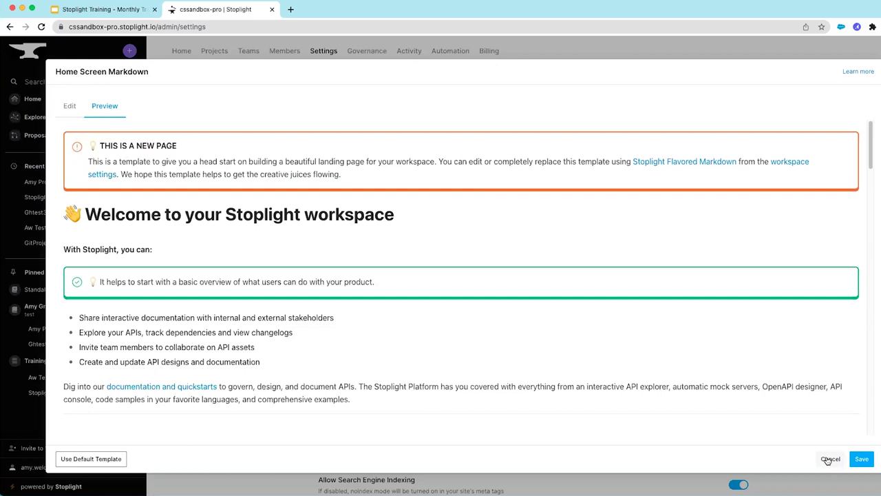
pyautogui.click(830, 459)
pyautogui.moveTo(376, 331)
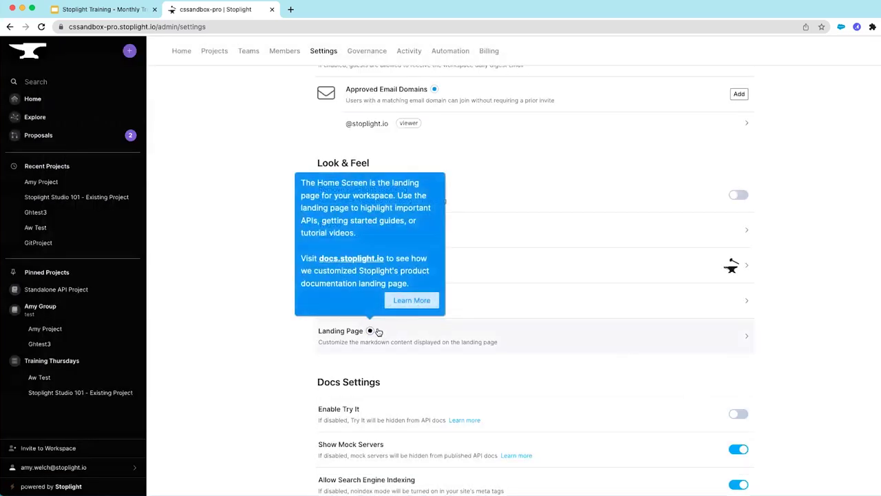
pyautogui.scroll(-3, 385, 303)
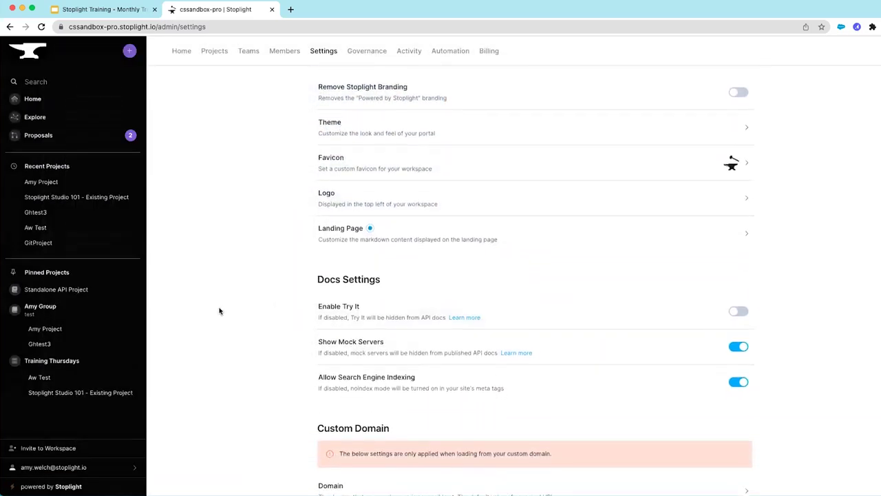
pyautogui.scroll(-6, 219, 311)
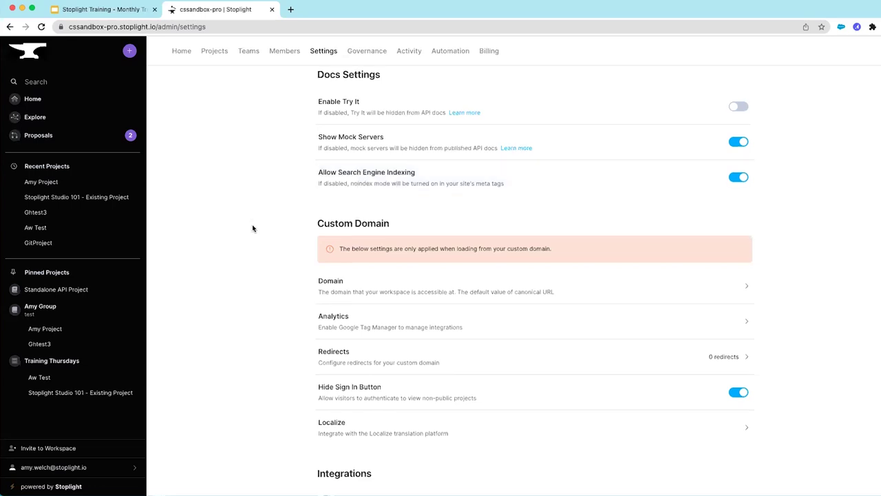
pyautogui.scroll(-2, 254, 228)
pyautogui.scroll(-2, 260, 230)
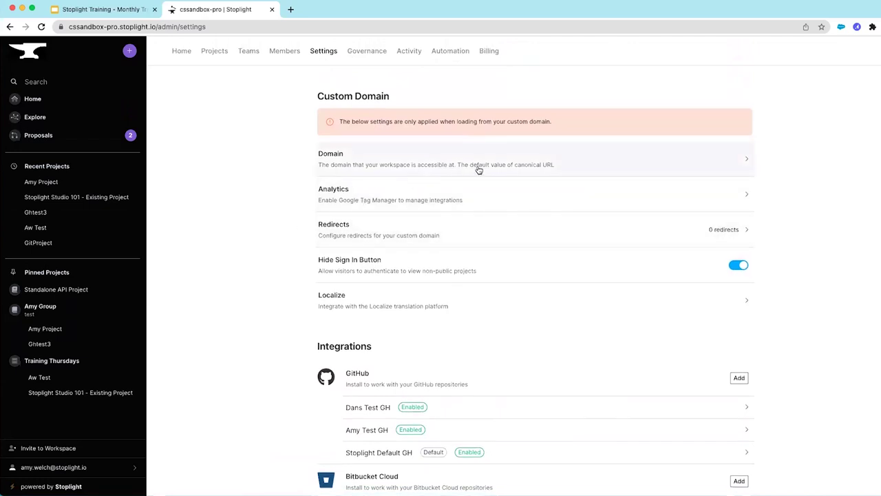
pyautogui.click(746, 161)
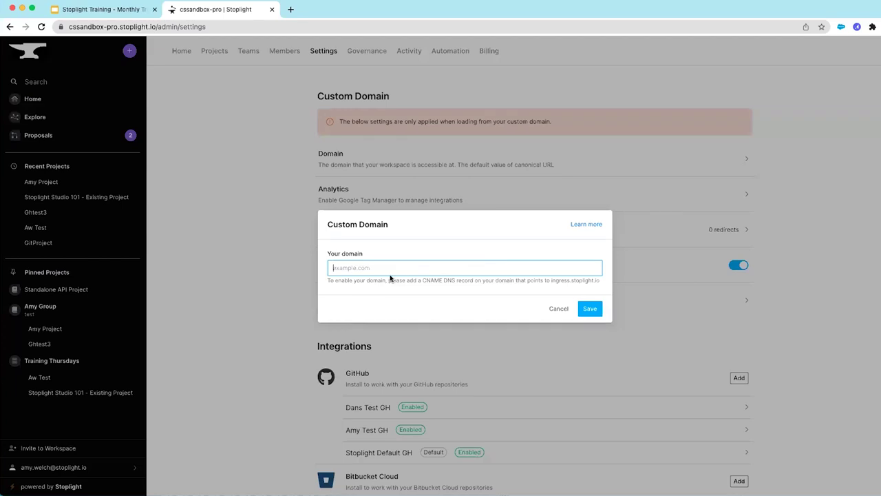
pyautogui.click(559, 309)
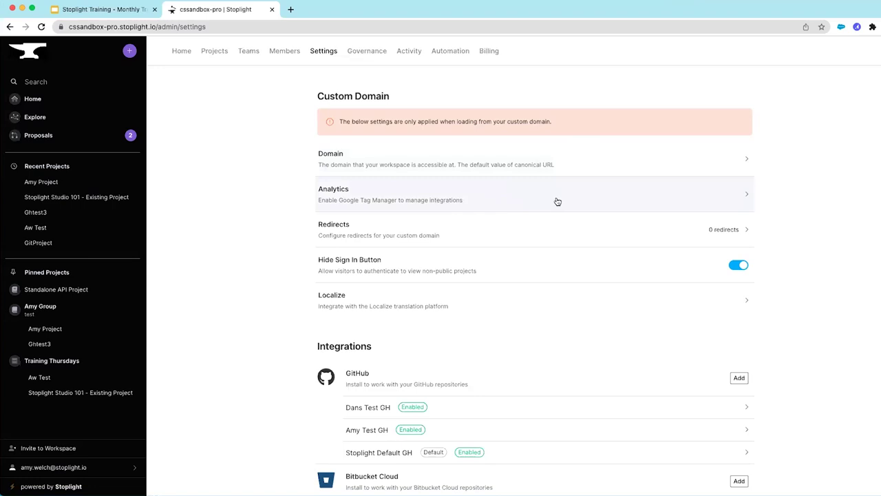
pyautogui.click(744, 196)
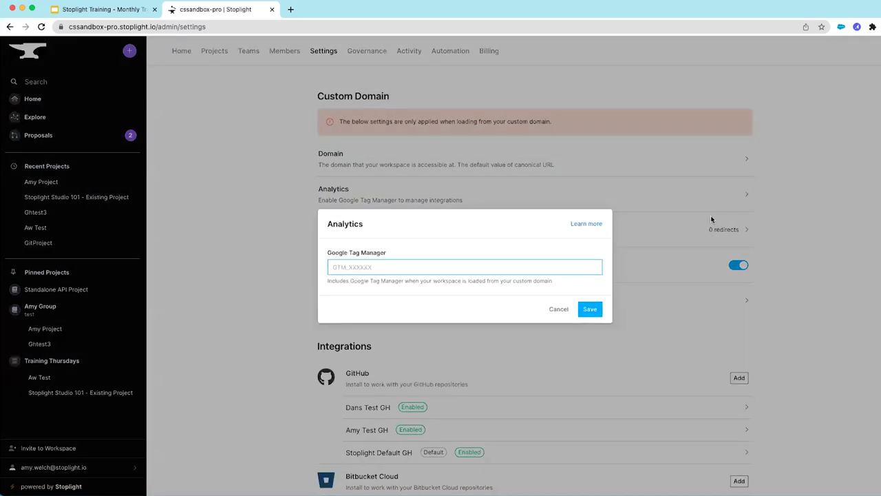
pyautogui.click(558, 309)
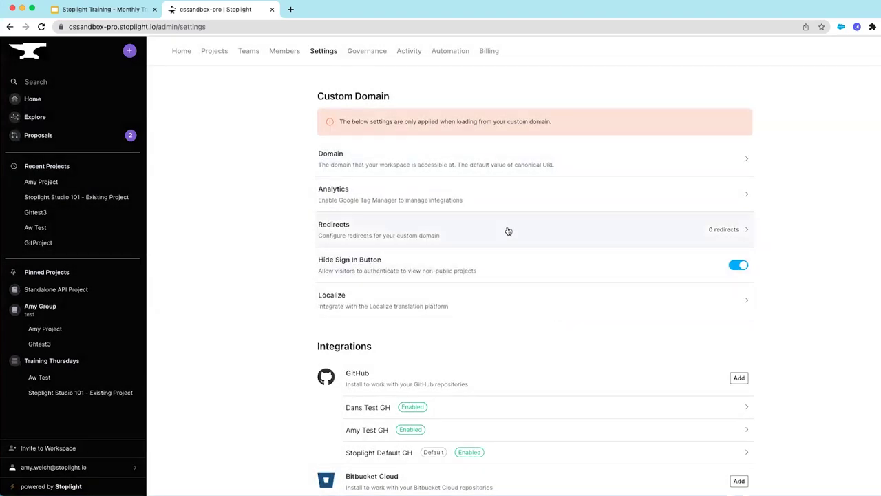
pyautogui.click(715, 231)
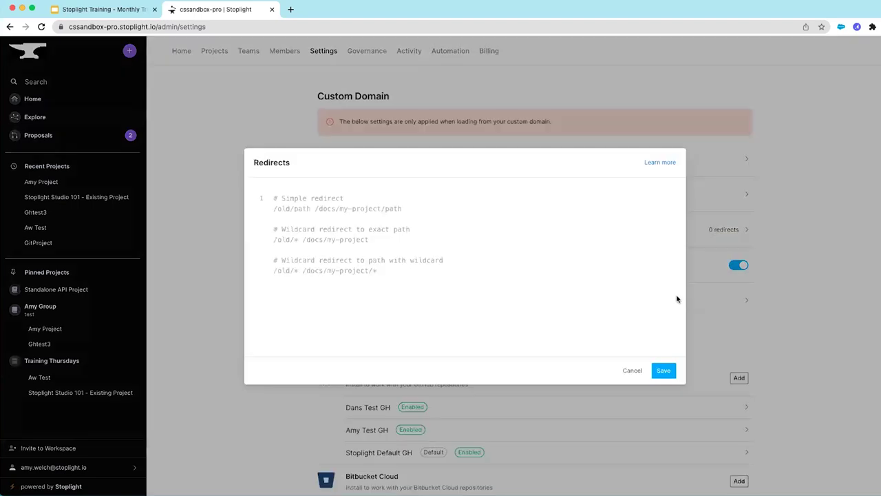
pyautogui.click(632, 371)
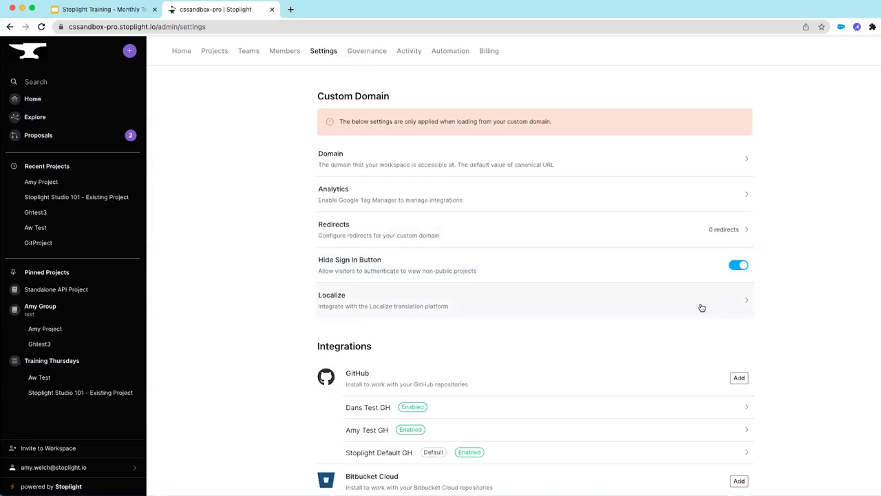
pyautogui.click(743, 301)
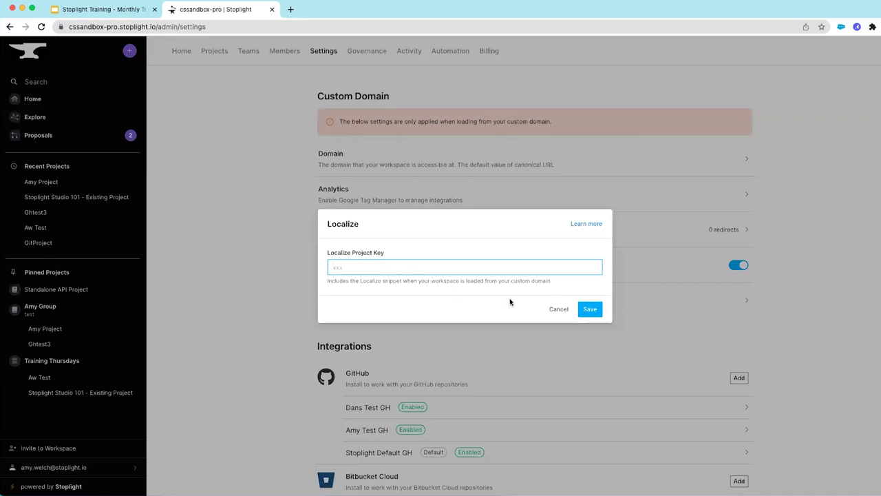
pyautogui.click(558, 309)
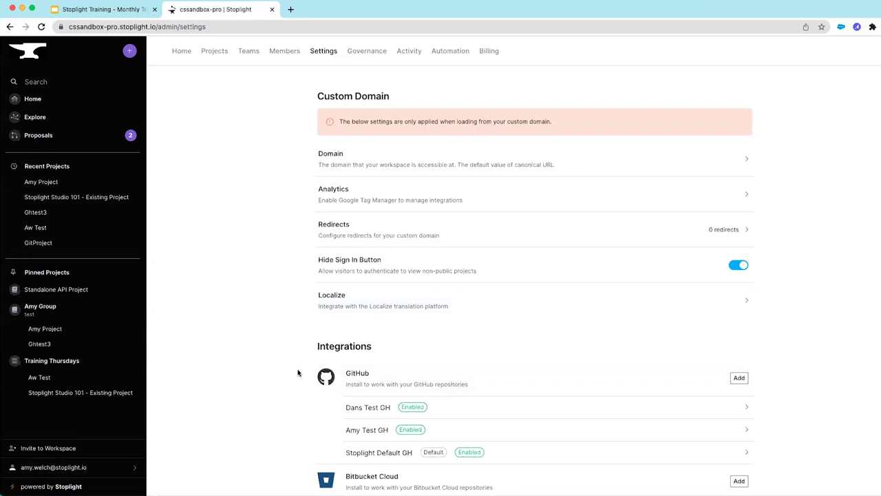
pyautogui.scroll(-4, 275, 364)
pyautogui.scroll(-3, 275, 364)
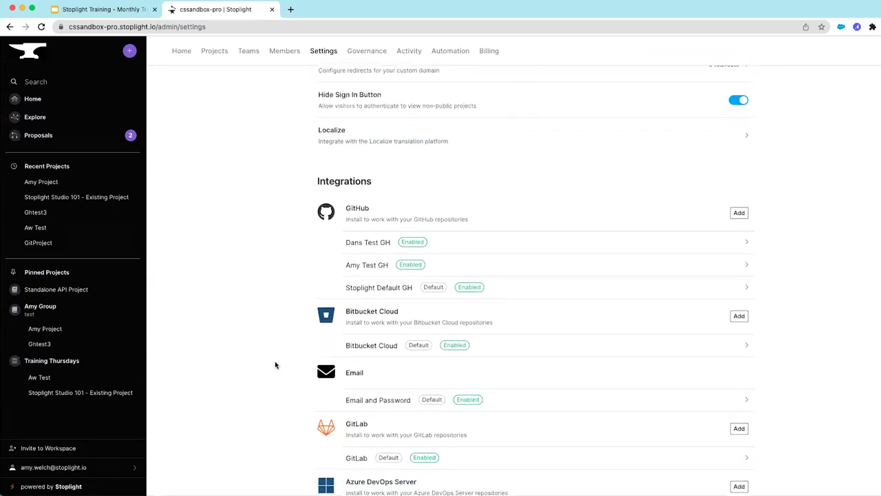
pyautogui.scroll(-1, 275, 365)
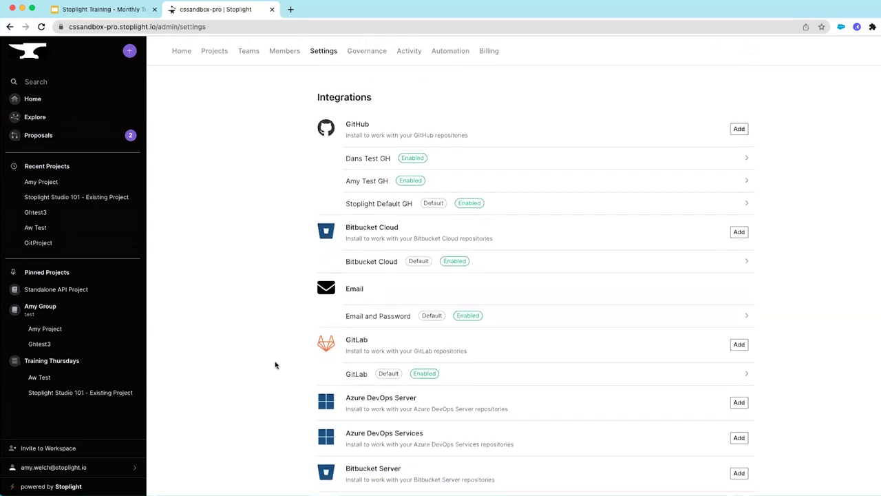
pyautogui.scroll(-1, 275, 365)
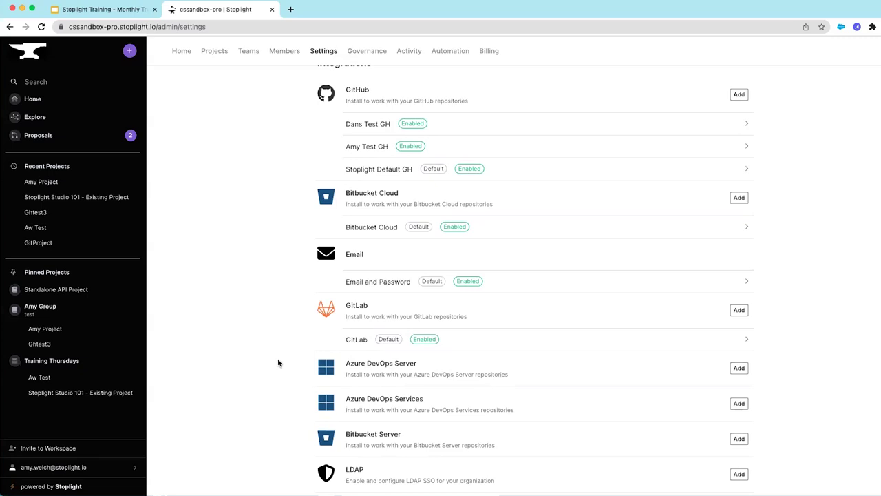
pyautogui.scroll(1, 278, 363)
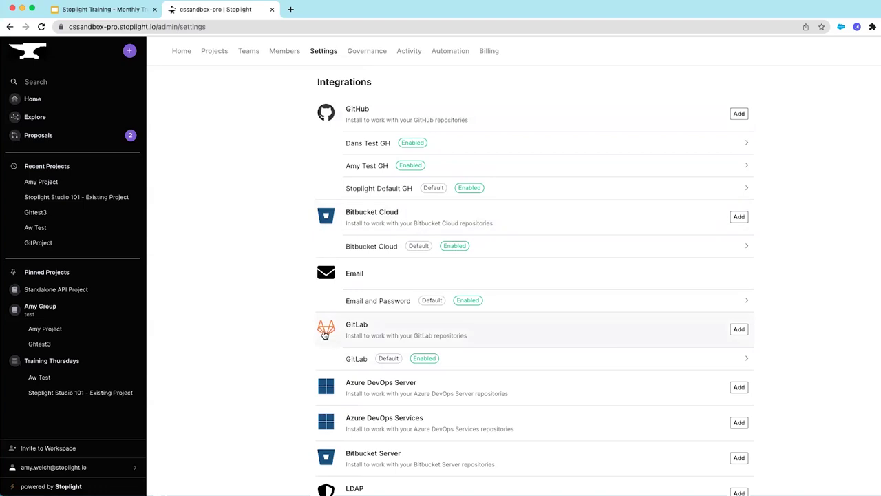
pyautogui.click(463, 354)
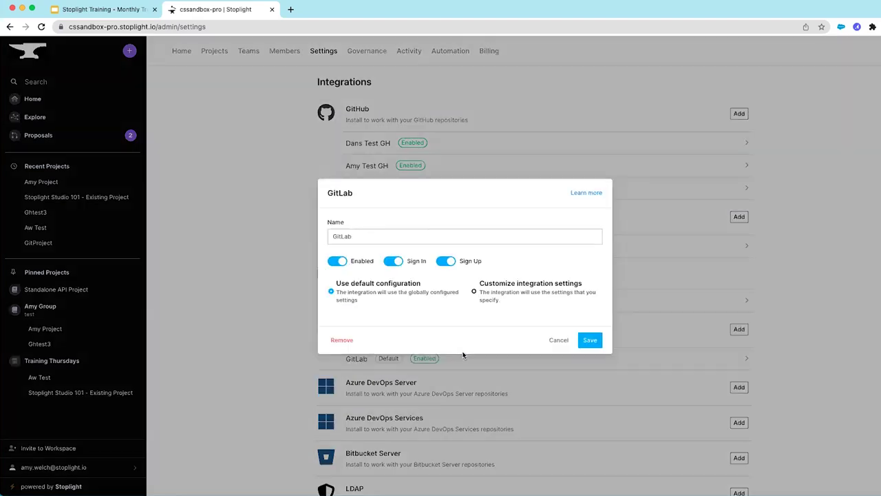
pyautogui.click(332, 262)
pyautogui.click(389, 262)
pyautogui.click(438, 265)
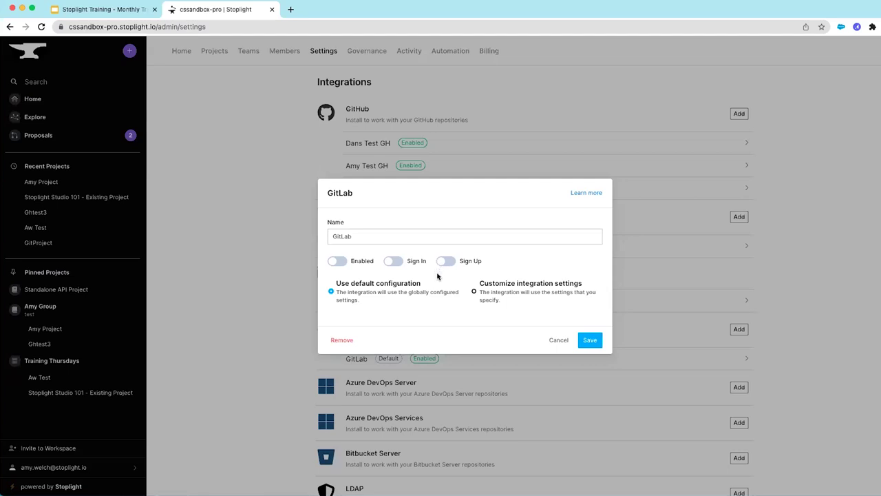
pyautogui.click(559, 340)
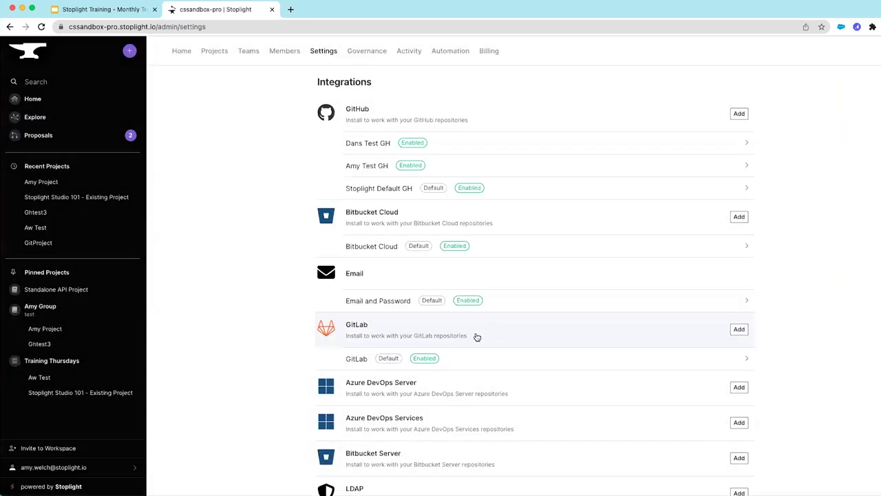
pyautogui.click(393, 305)
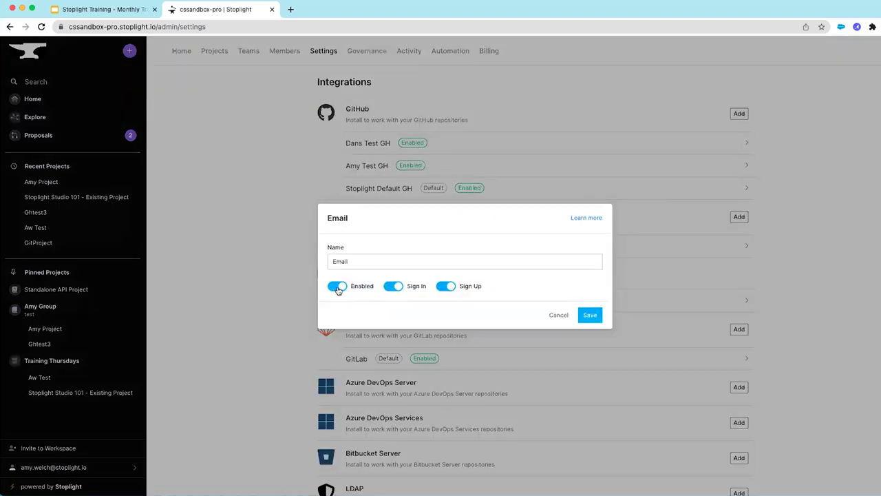
pyautogui.click(338, 287)
pyautogui.click(394, 286)
pyautogui.click(446, 288)
pyautogui.click(558, 315)
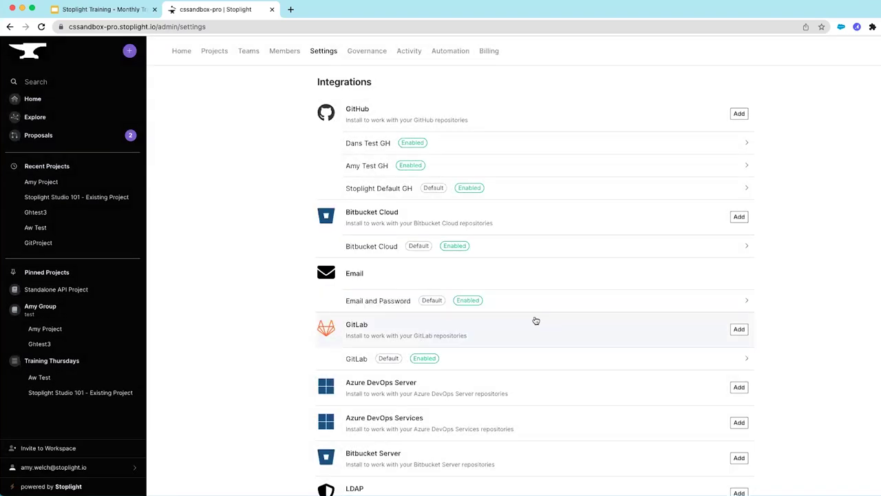
pyautogui.scroll(-3, 503, 364)
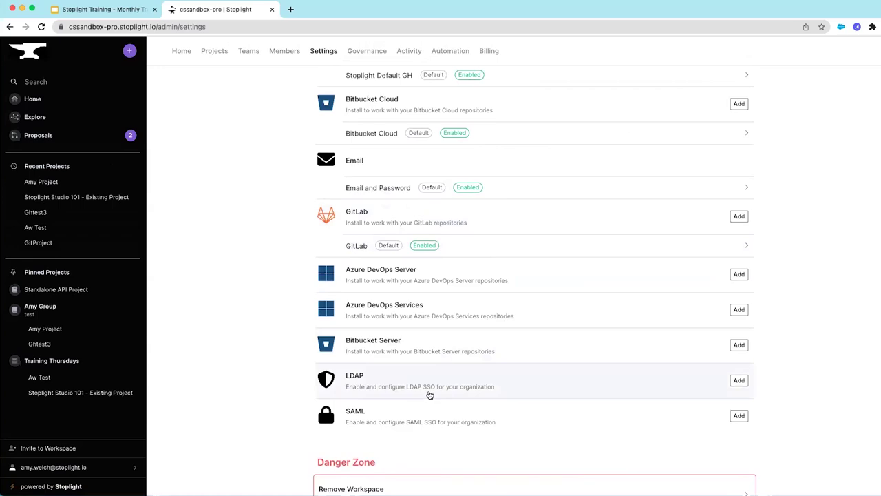
pyautogui.click(738, 380)
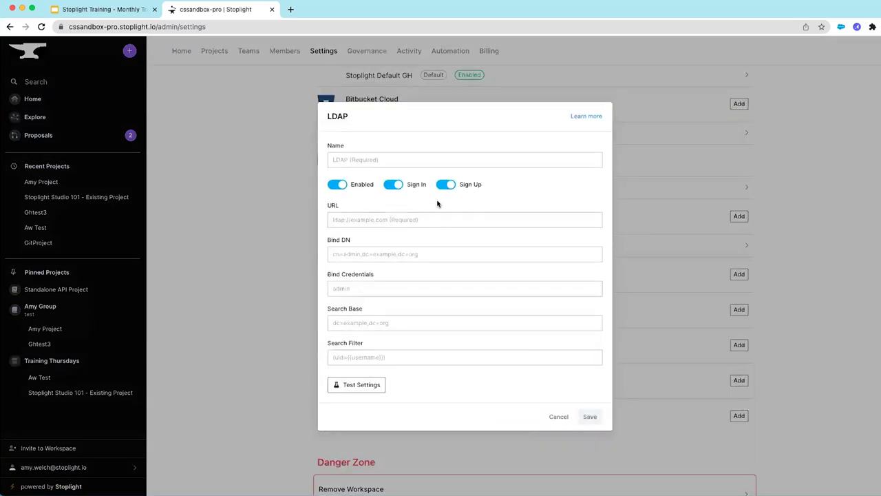
pyautogui.click(560, 417)
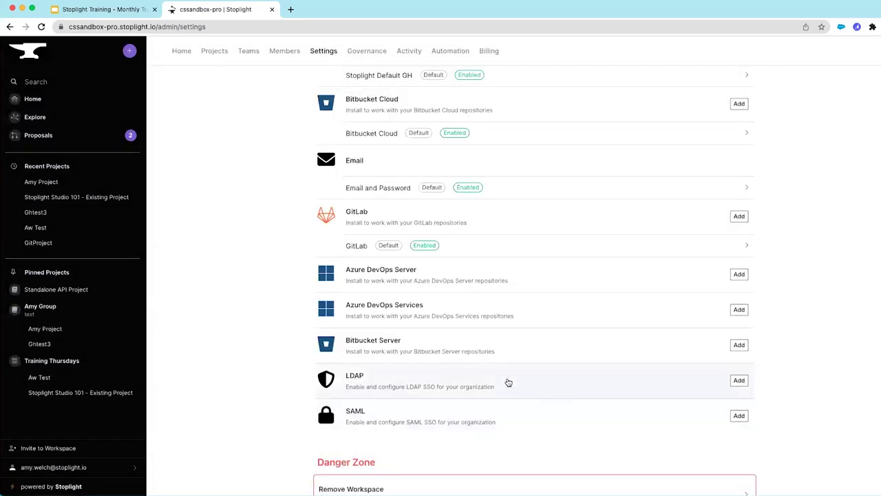
pyautogui.scroll(3, 508, 382)
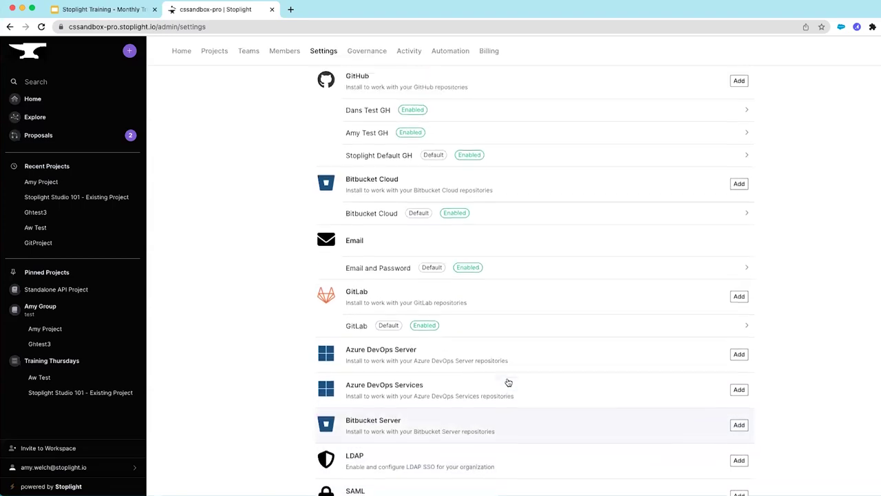
pyautogui.click(367, 136)
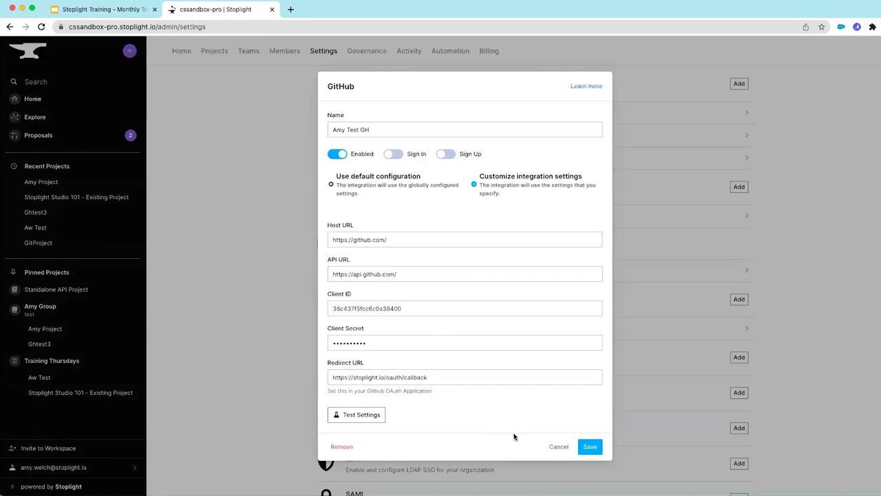
pyautogui.click(558, 447)
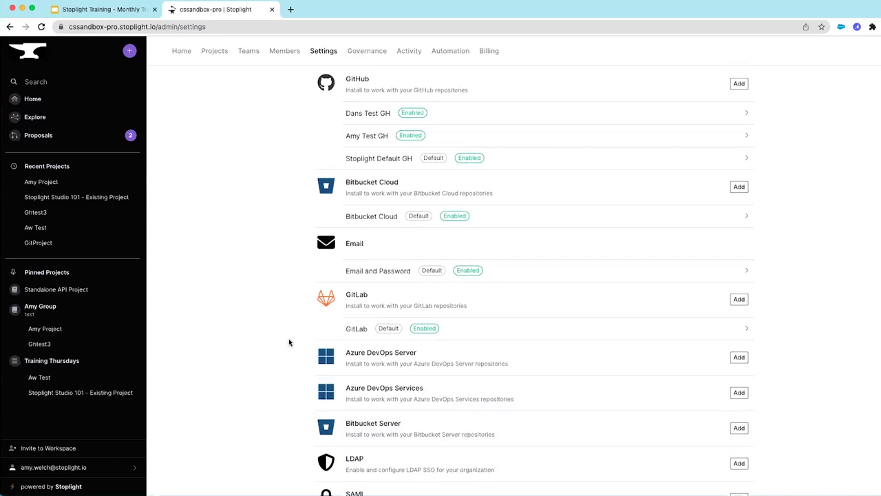
# Open the Custom Domain dialog and its help article on custom domains
pyautogui.scroll(-3, 290, 342)
pyautogui.scroll(5, 289, 342)
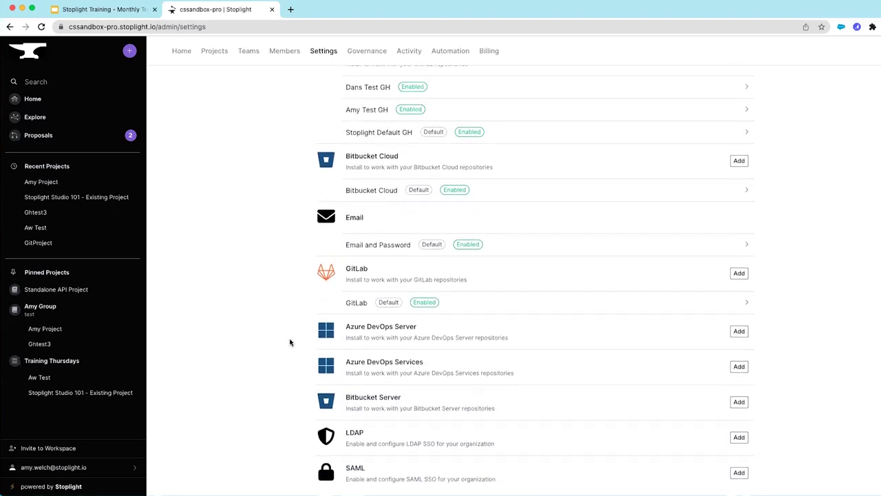
pyautogui.scroll(8, 288, 342)
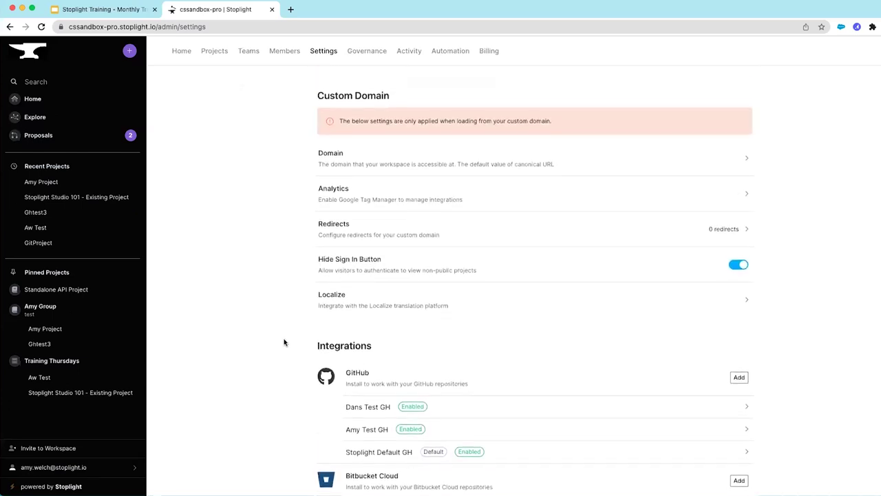
pyautogui.scroll(1, 284, 342)
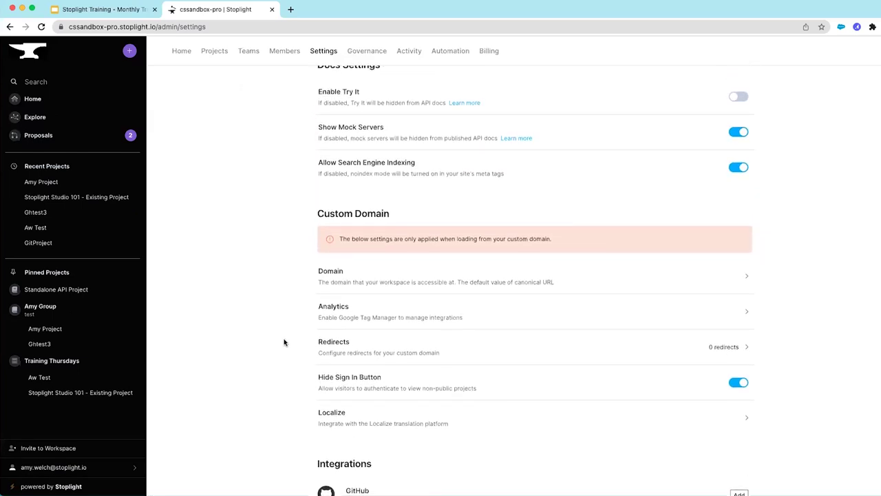
pyautogui.click(745, 276)
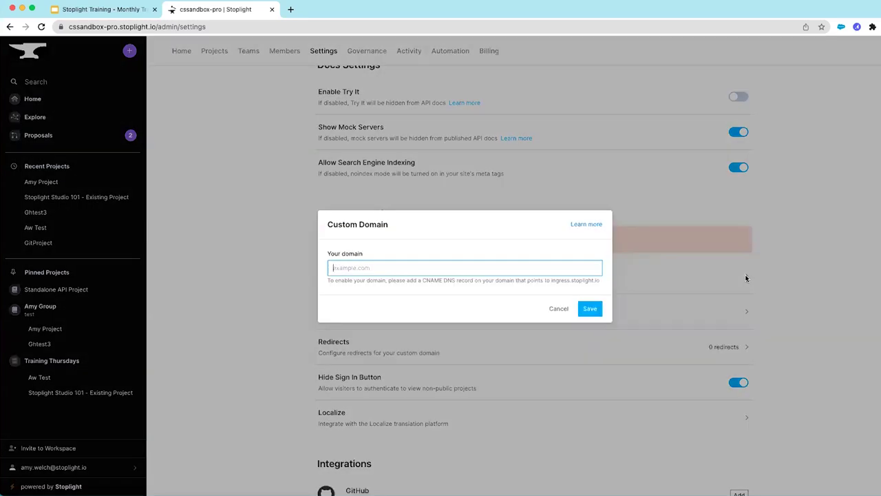
pyautogui.click(592, 225)
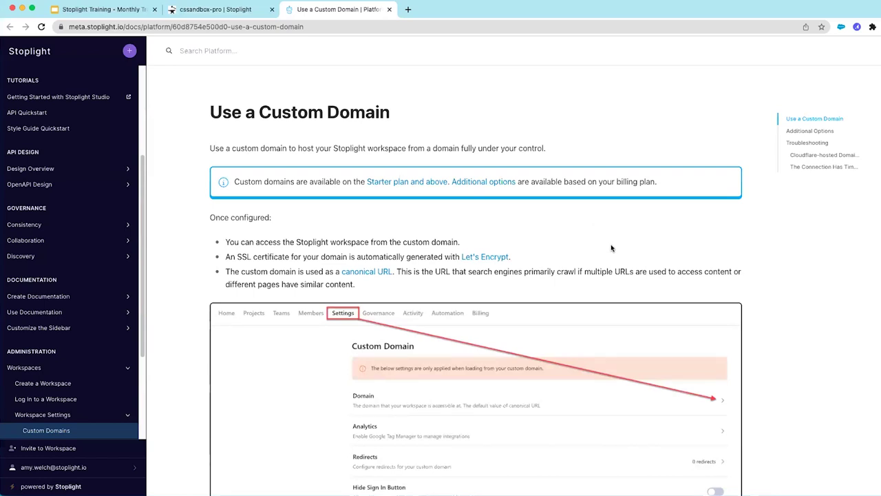
# Read through the Use a Custom Domain article, then return to the cssandbox-pro settings tab
pyautogui.scroll(-5, 611, 249)
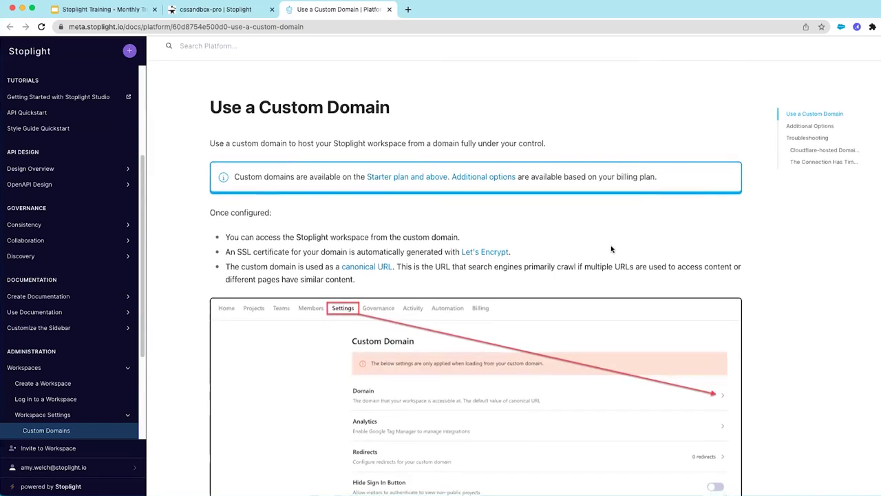
pyautogui.scroll(-8, 641, 273)
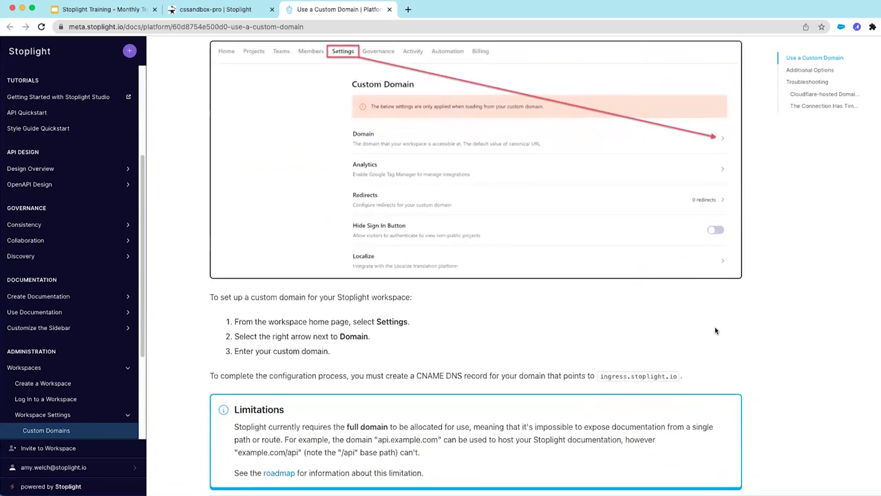
pyautogui.scroll(-5, 759, 344)
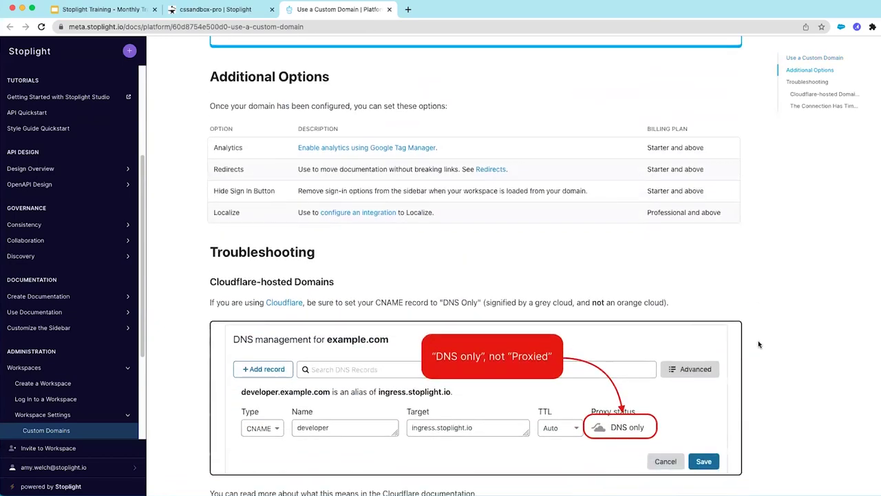
pyautogui.scroll(6, 758, 345)
pyautogui.scroll(5, 758, 345)
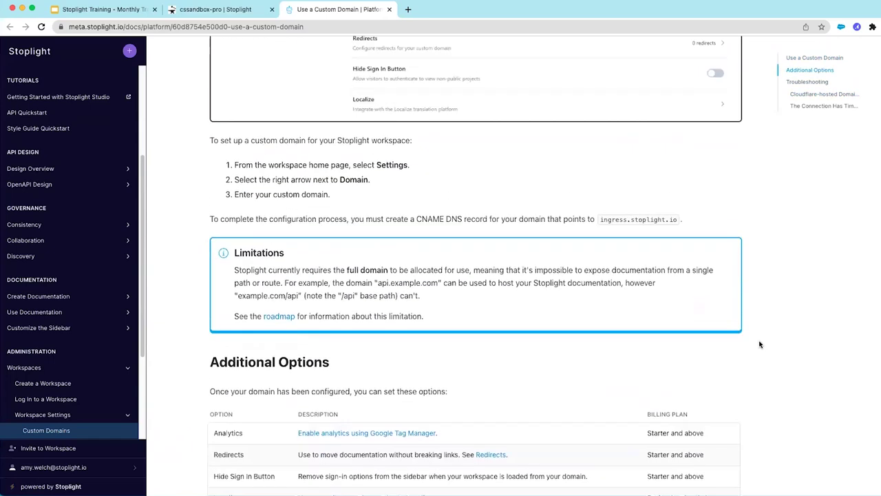
pyautogui.click(205, 12)
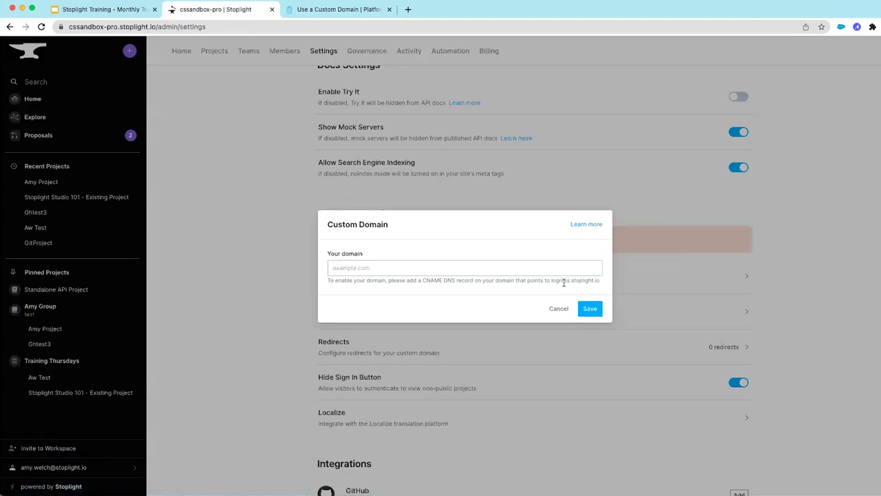
# Cancel the Custom Domain dialog and open Governance's Default Style Guides list
pyautogui.click(557, 308)
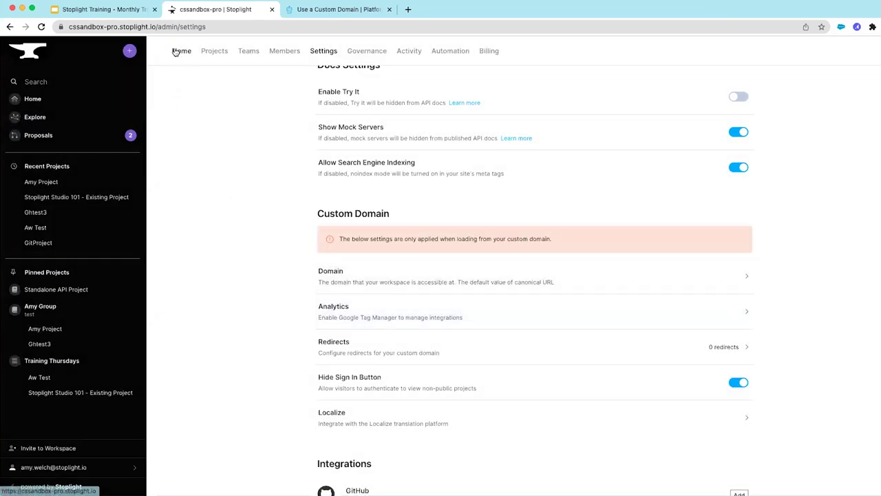
pyautogui.click(372, 52)
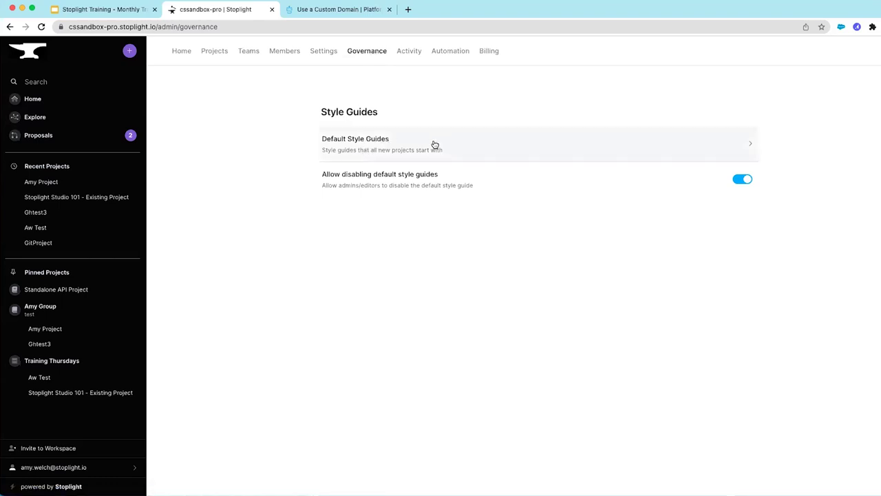
pyautogui.click(749, 144)
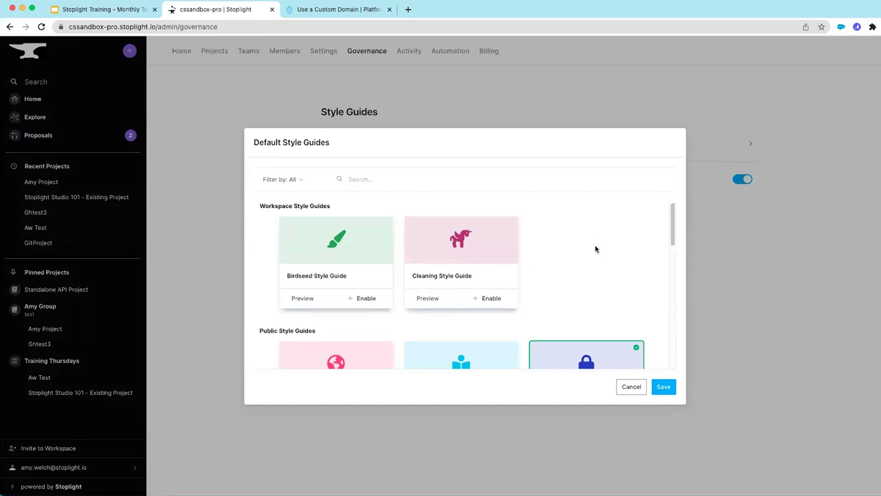
# Preview the URL Style Guidelines rules from the Default Style Guides list
pyautogui.scroll(-1, 596, 249)
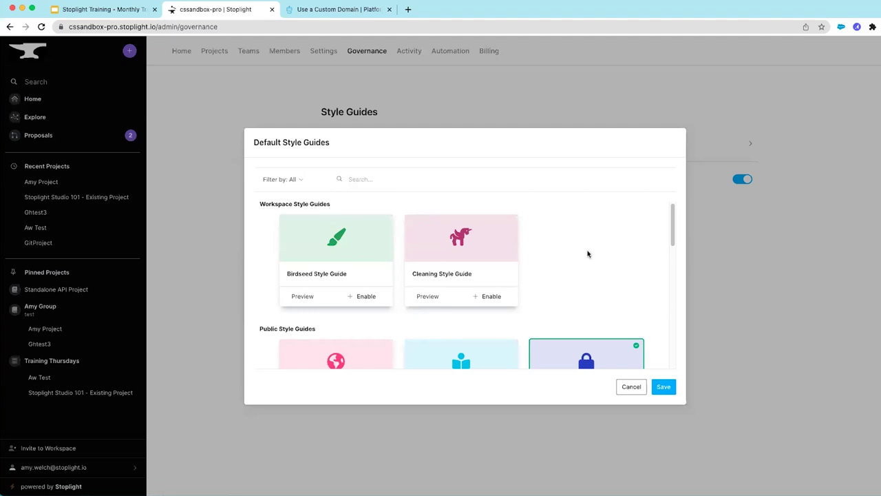
pyautogui.scroll(-1, 585, 256)
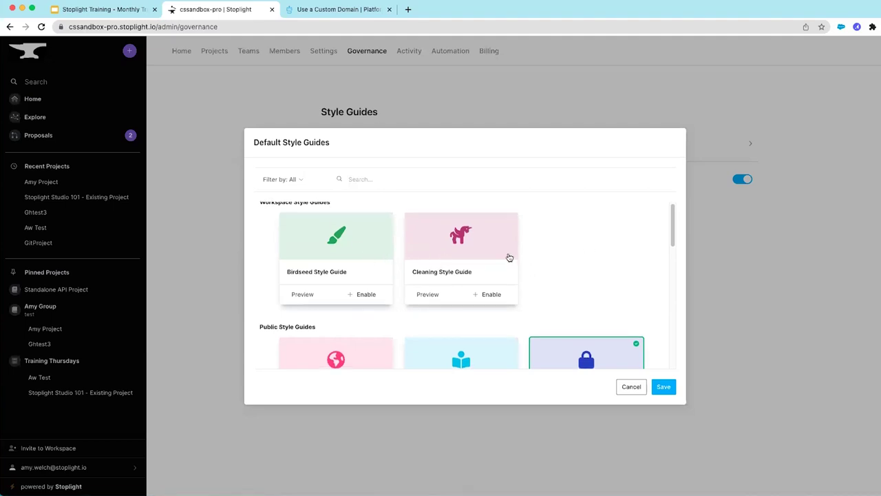
pyautogui.scroll(-3, 607, 255)
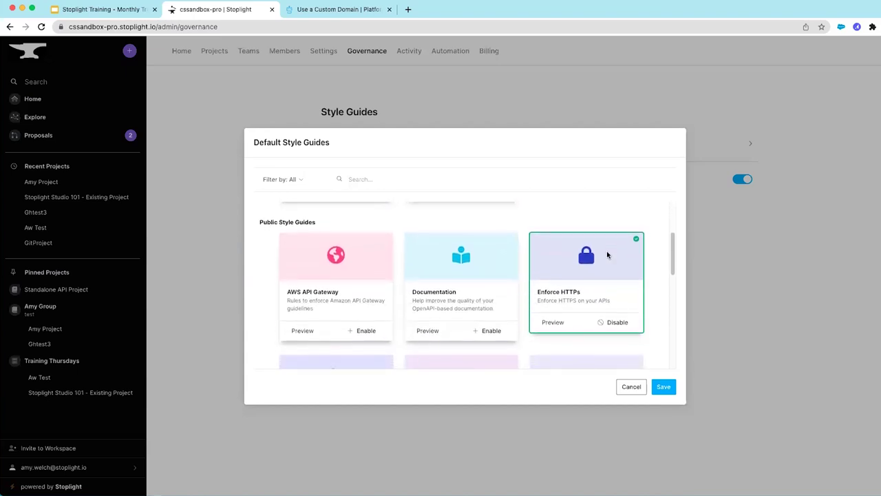
pyautogui.scroll(-1, 384, 251)
pyautogui.scroll(-1, 362, 279)
pyautogui.scroll(-7, 362, 279)
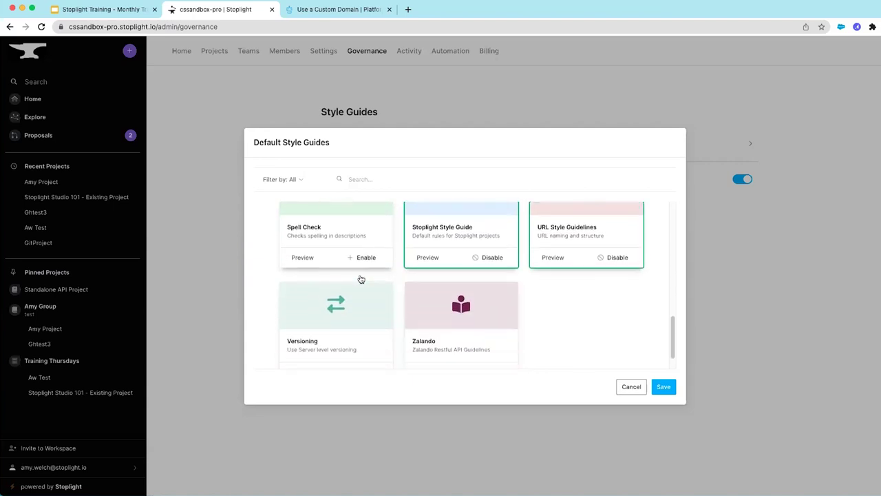
pyautogui.scroll(3, 360, 279)
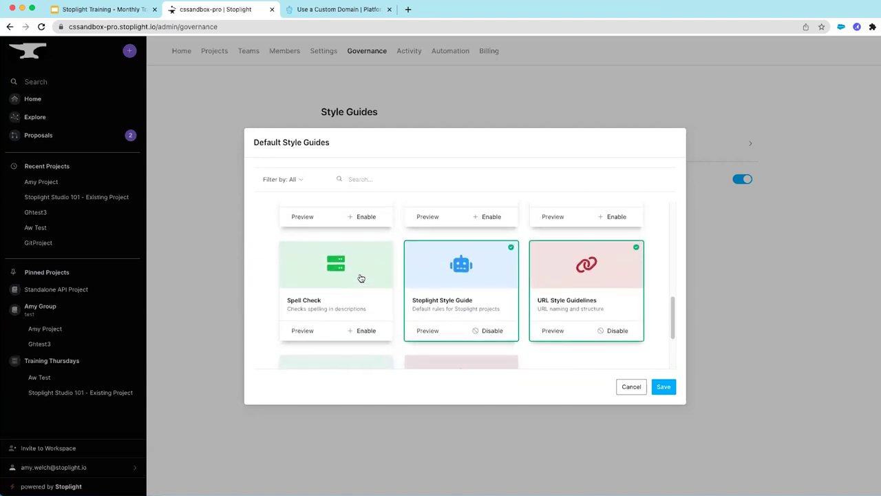
pyautogui.click(552, 331)
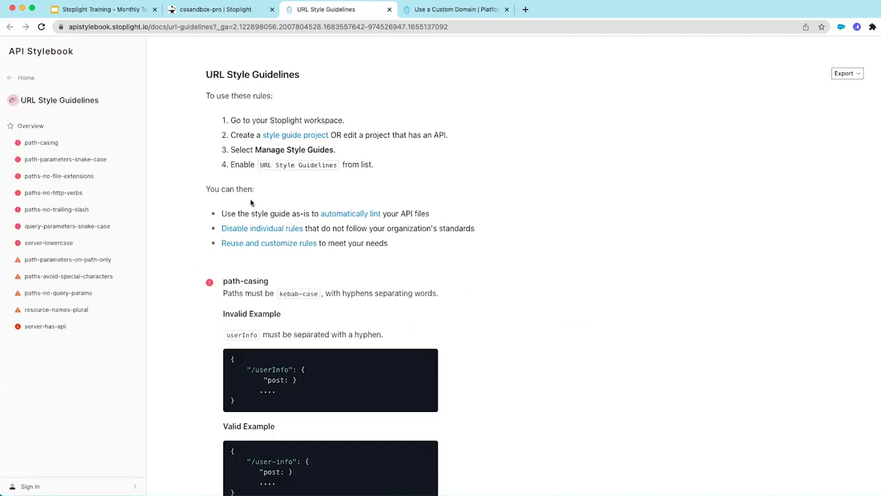
# Review the path-parameters-snake-case and paths-no-http-verbs rules, then return to the cssandbox-pro workspace
pyautogui.click(60, 161)
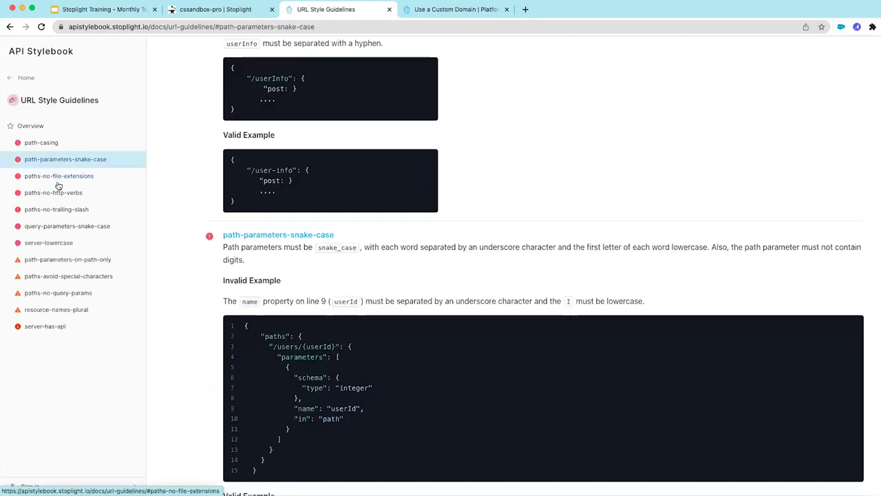
pyautogui.click(56, 193)
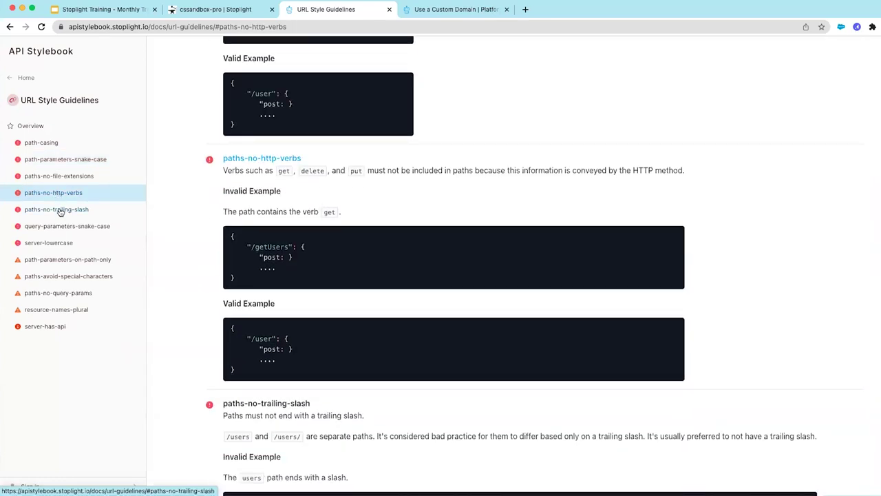
pyautogui.click(197, 9)
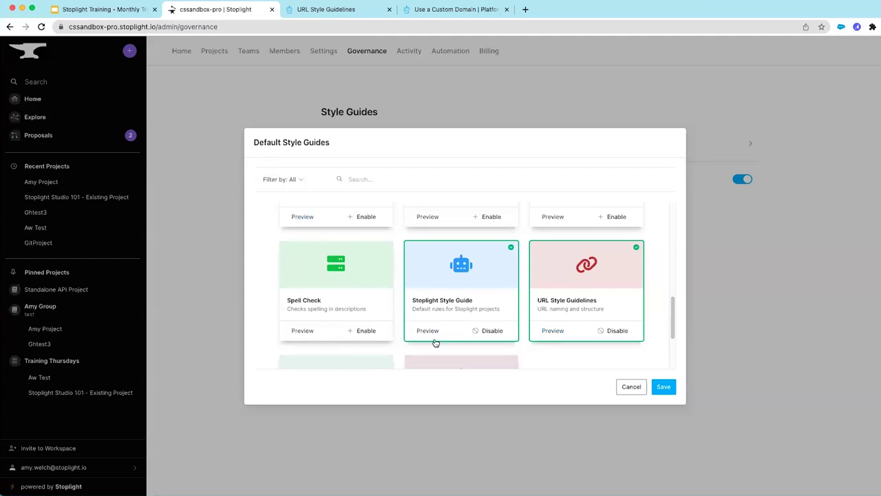
# Toggle Spell Check on and back off, browse the style guide list, and cancel without saving
pyautogui.click(365, 333)
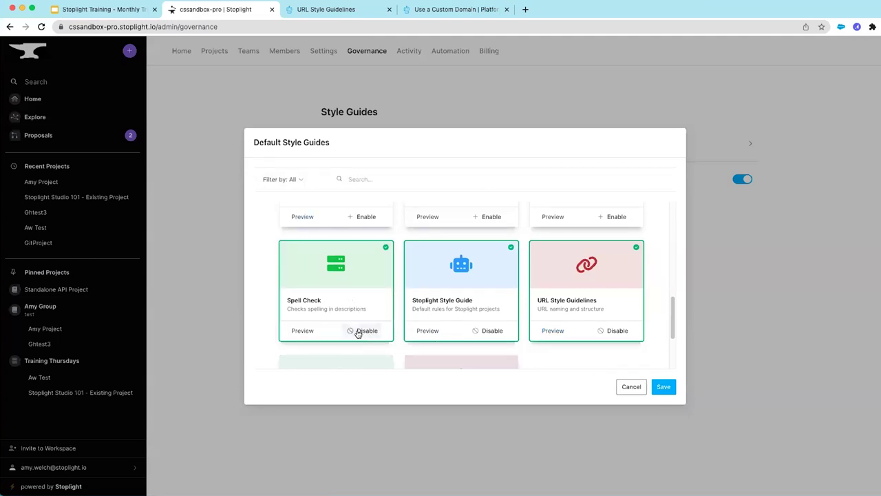
pyautogui.click(360, 332)
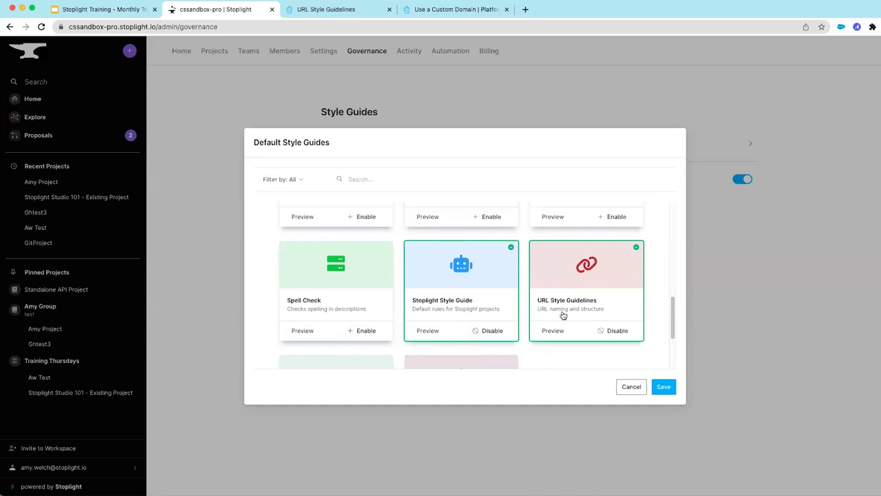
pyautogui.scroll(3, 561, 313)
pyautogui.scroll(4, 561, 318)
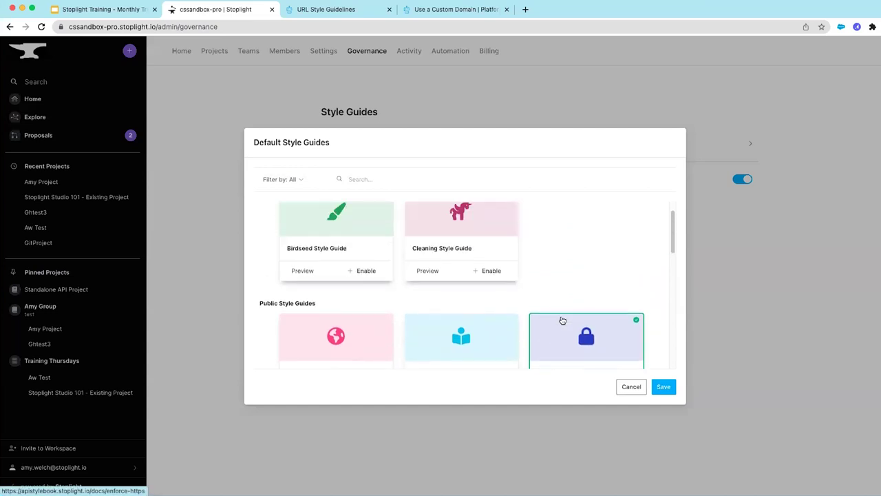
pyautogui.scroll(-5, 570, 302)
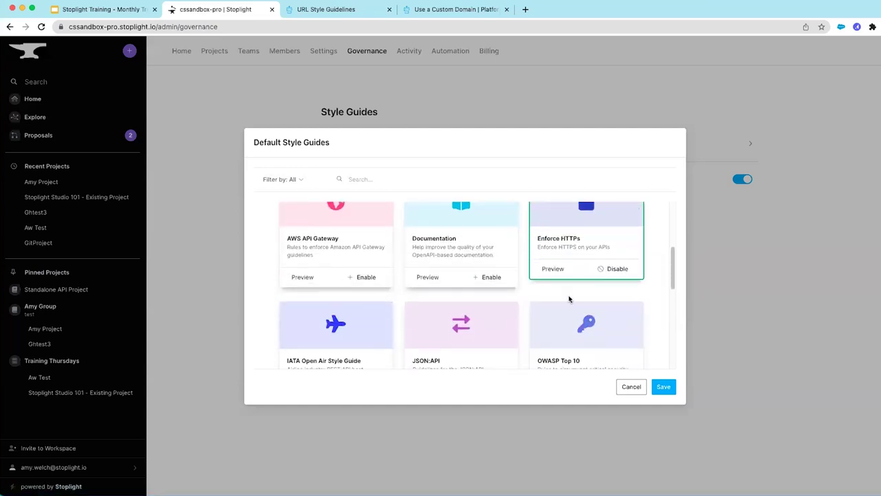
pyautogui.scroll(-3, 569, 301)
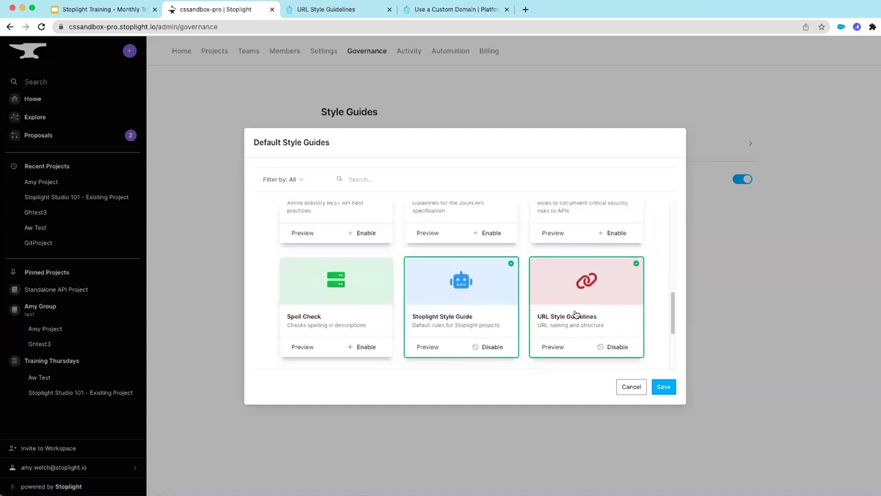
pyautogui.click(634, 387)
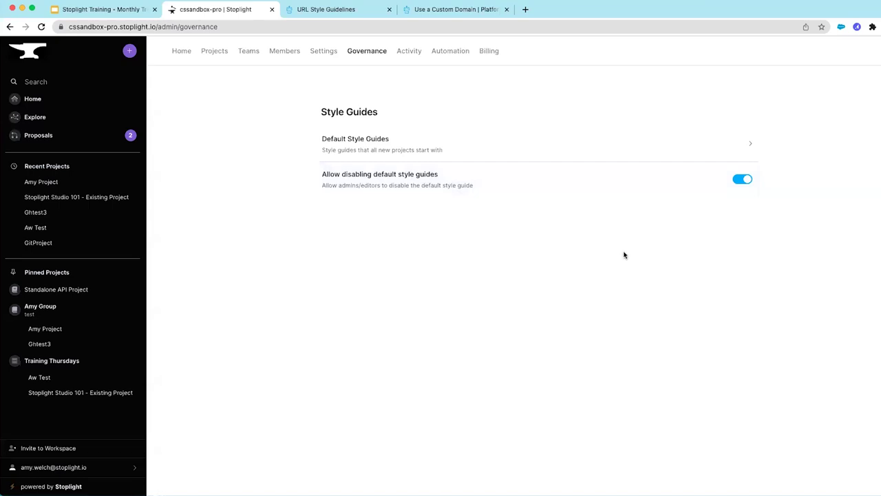
# Show the workspace Activity log and check the event types, leaving the filter at All
pyautogui.click(411, 53)
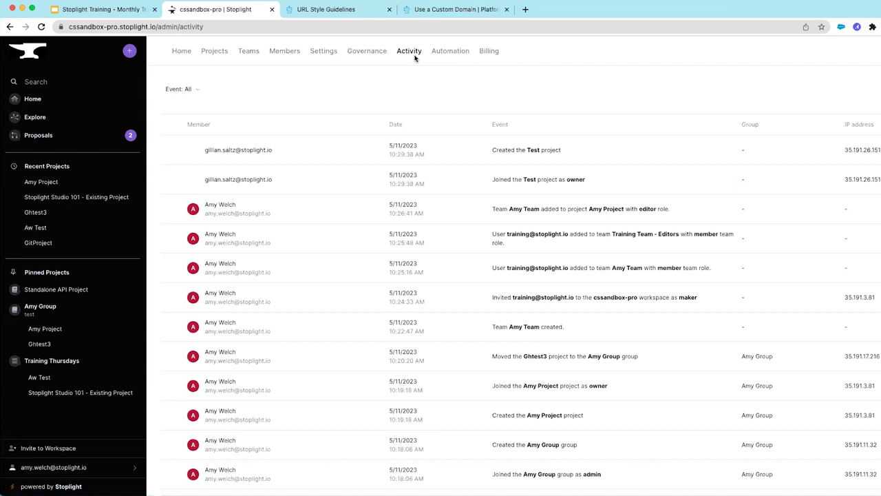
pyautogui.click(196, 90)
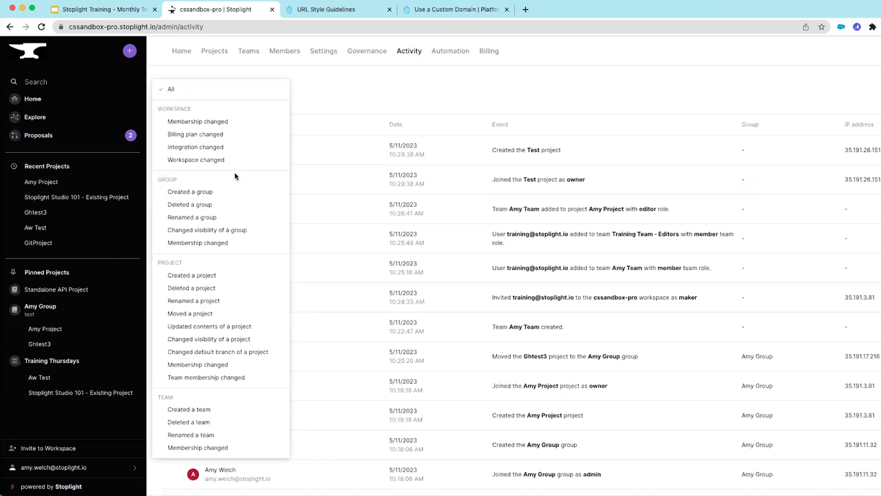
pyautogui.click(341, 99)
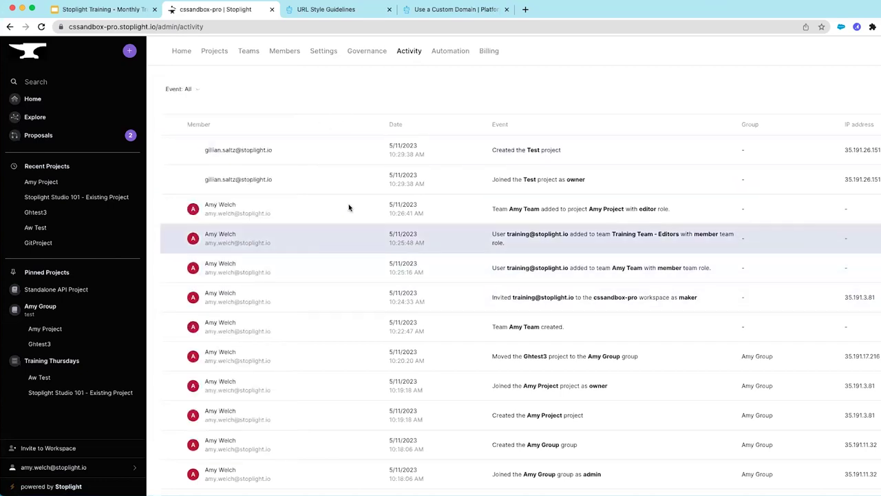
pyautogui.click(458, 53)
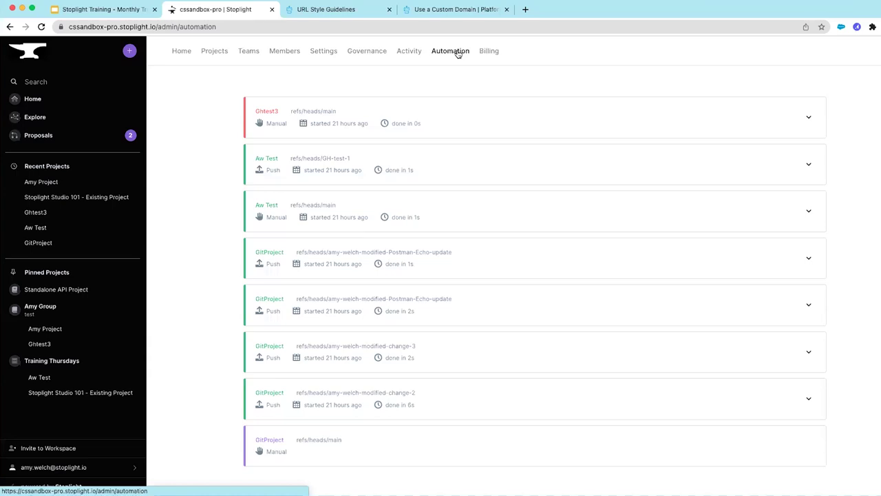
# Expand the Ghtest3 automation run to read its failed main-branch clone log, then collapse it
pyautogui.click(808, 118)
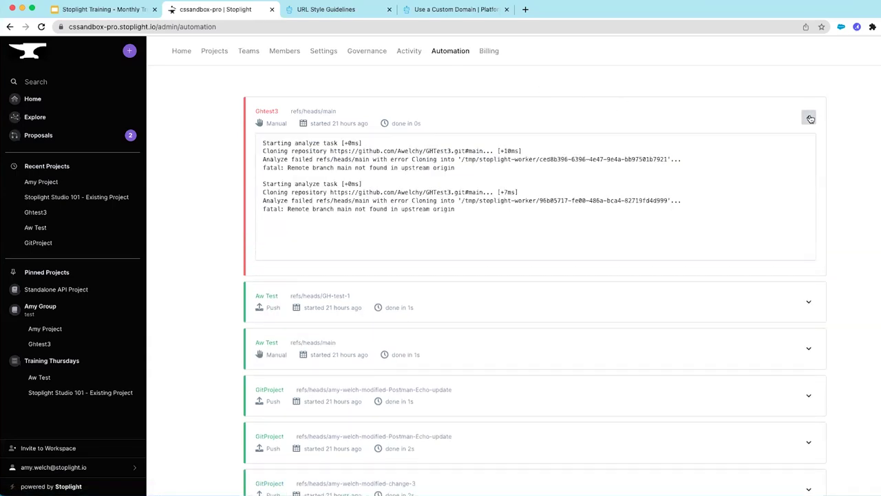
pyautogui.click(809, 118)
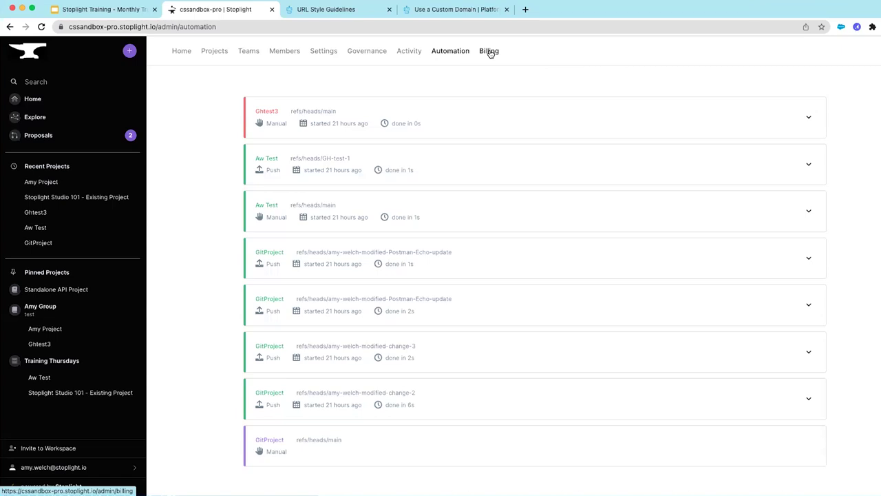
pyautogui.click(489, 51)
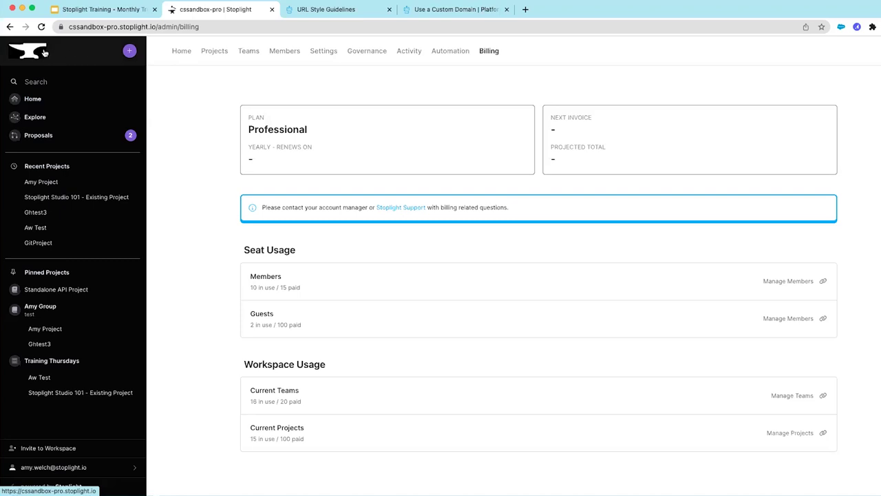
# Go back to the workspace Home page with its 'Welcome to your Stoplight workspace' content
pyautogui.click(42, 51)
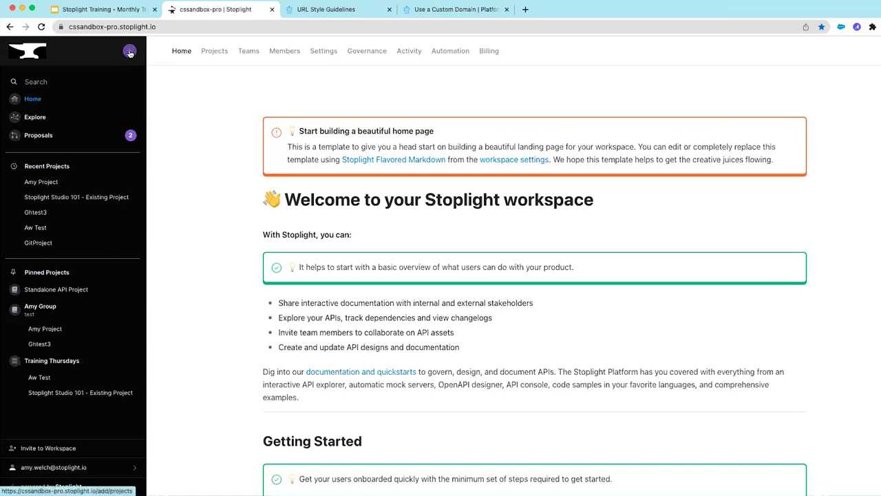
pyautogui.click(129, 53)
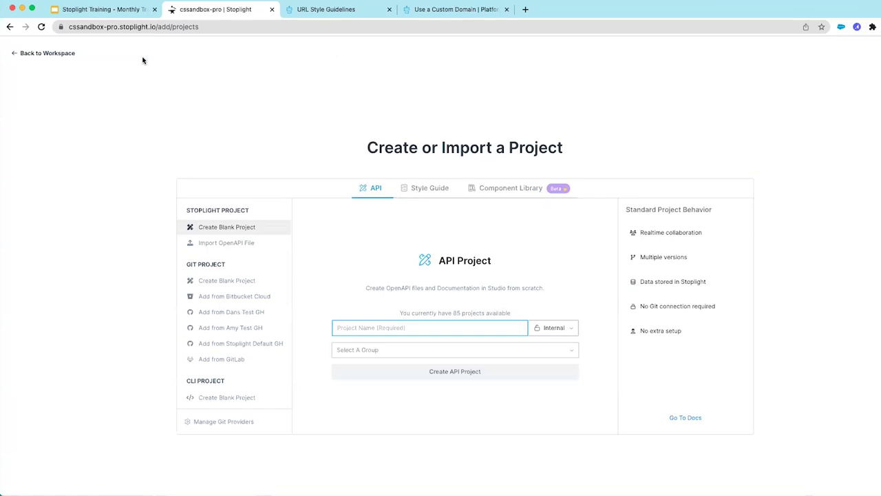
pyautogui.click(41, 53)
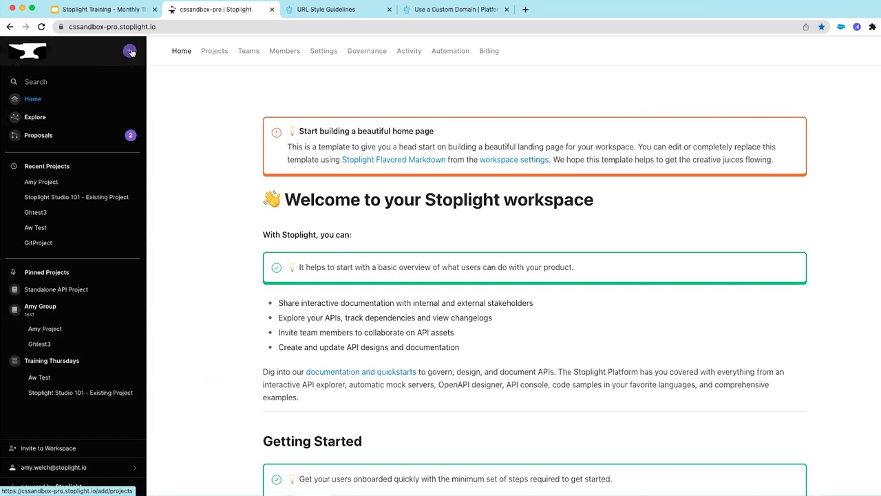
pyautogui.click(43, 81)
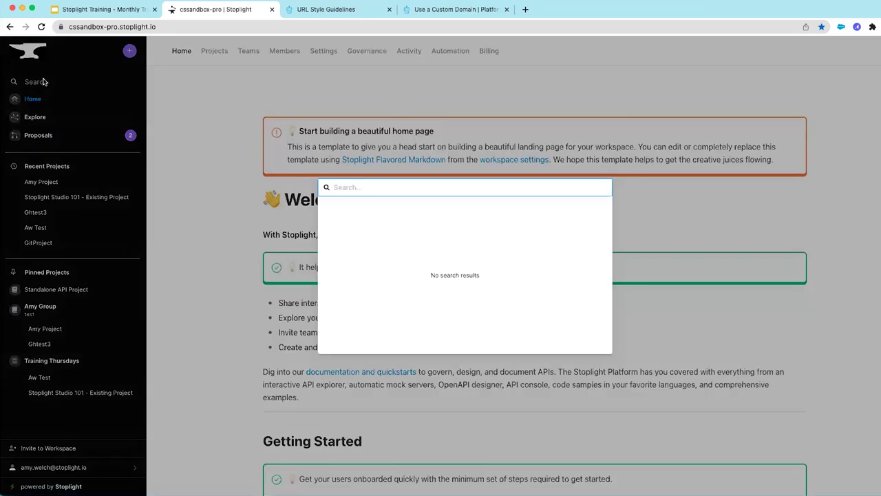
pyautogui.write('echo')
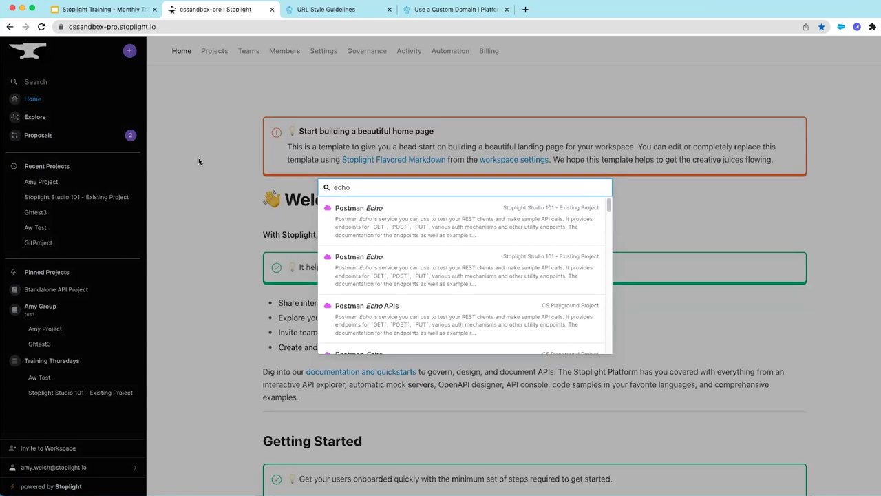
pyautogui.click(242, 128)
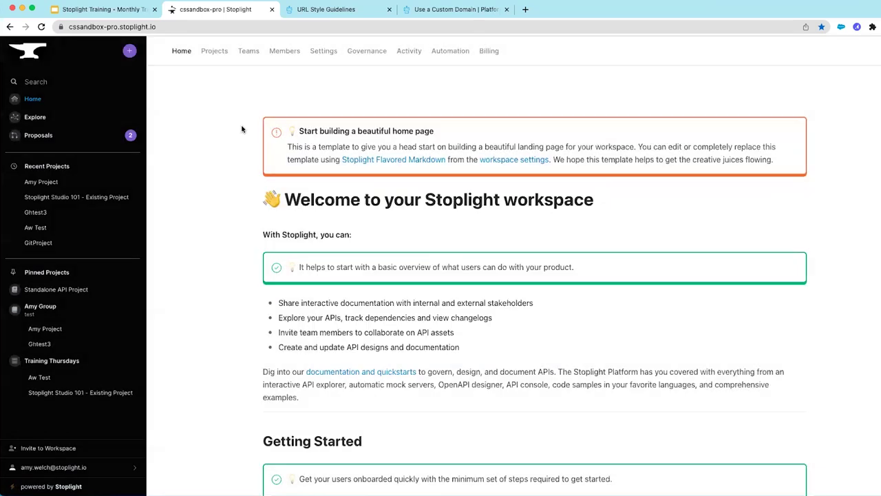
pyautogui.click(33, 118)
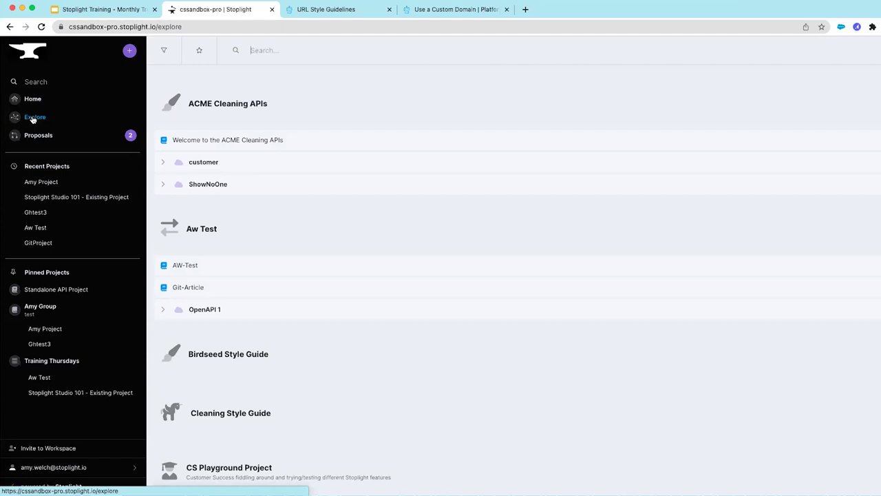
# Scroll Explore to Stoplight Studio 101 - Existing Project and preview its Studio-101-Article
pyautogui.scroll(-3, 285, 383)
pyautogui.scroll(-9, 285, 384)
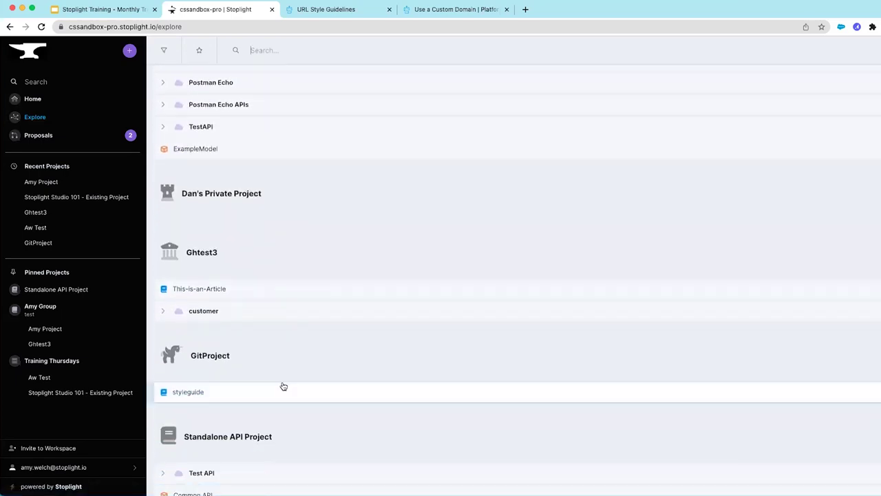
pyautogui.scroll(-8, 283, 386)
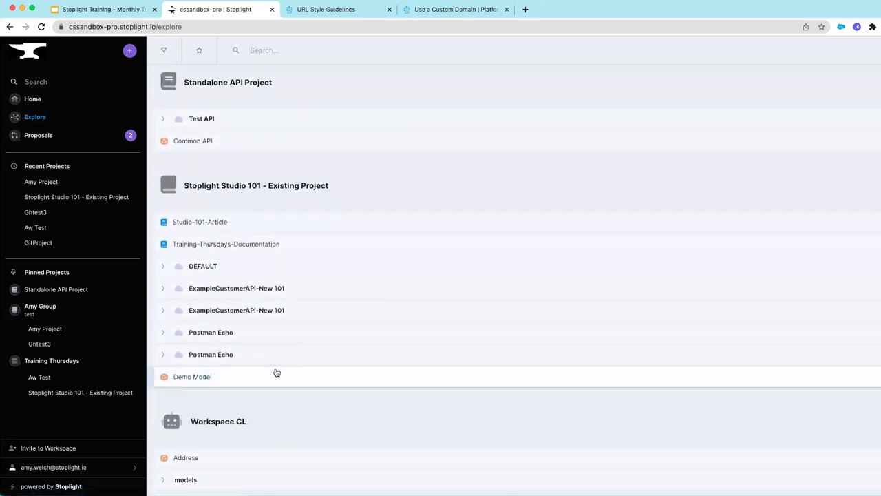
pyautogui.click(208, 223)
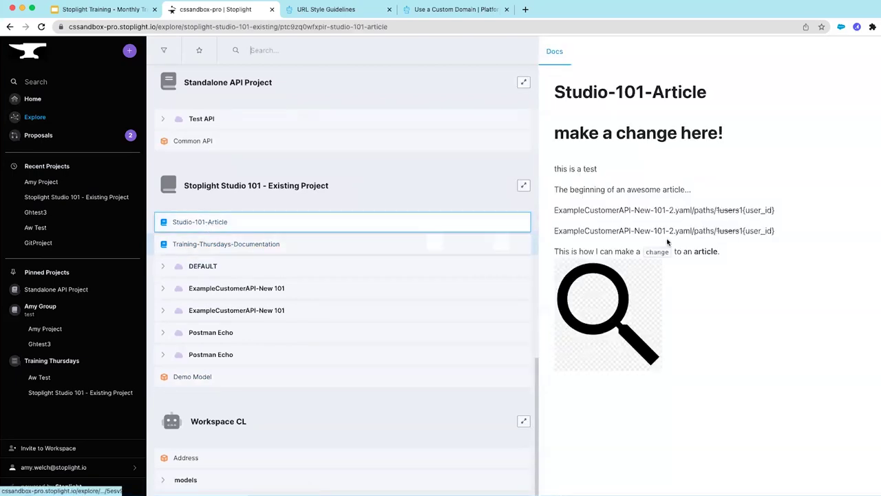
# Preview Training-Thursdays-Documentation, then drill into DEFAULT endpoints to the PATCH Update User Information docs
pyautogui.click(306, 244)
pyautogui.scroll(-3, 568, 255)
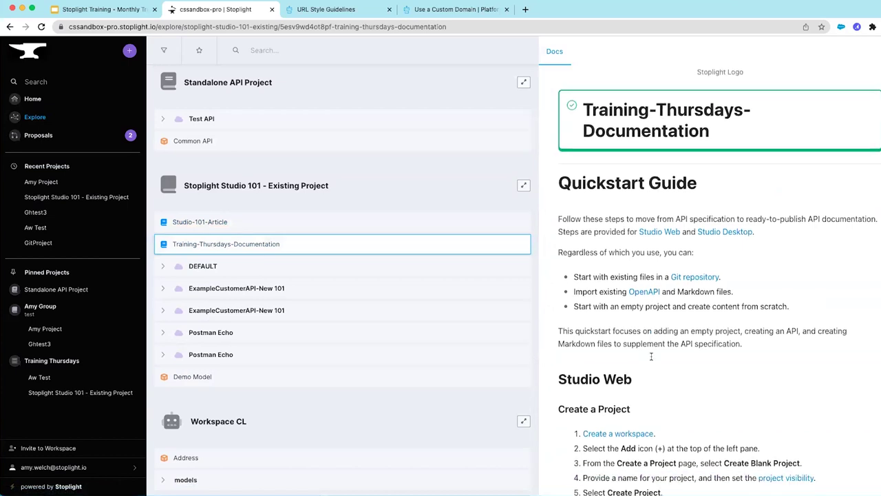
pyautogui.click(200, 267)
pyautogui.click(199, 292)
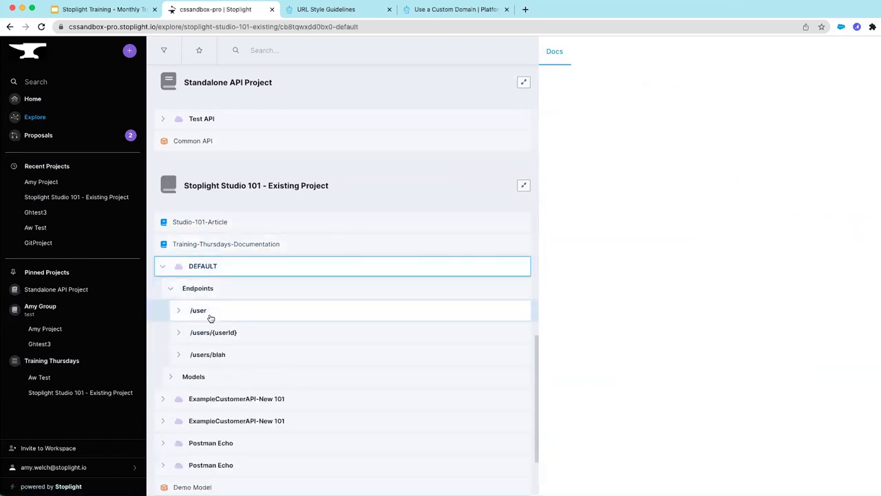
pyautogui.click(212, 317)
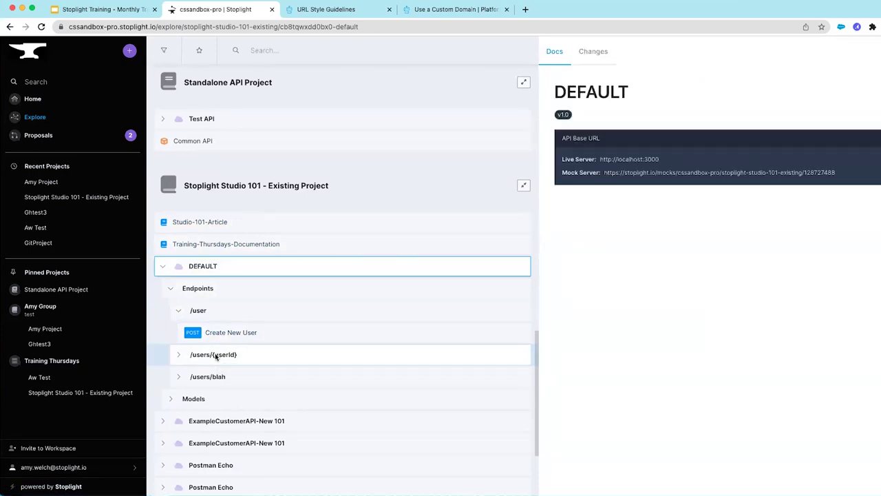
pyautogui.click(215, 355)
pyautogui.click(226, 378)
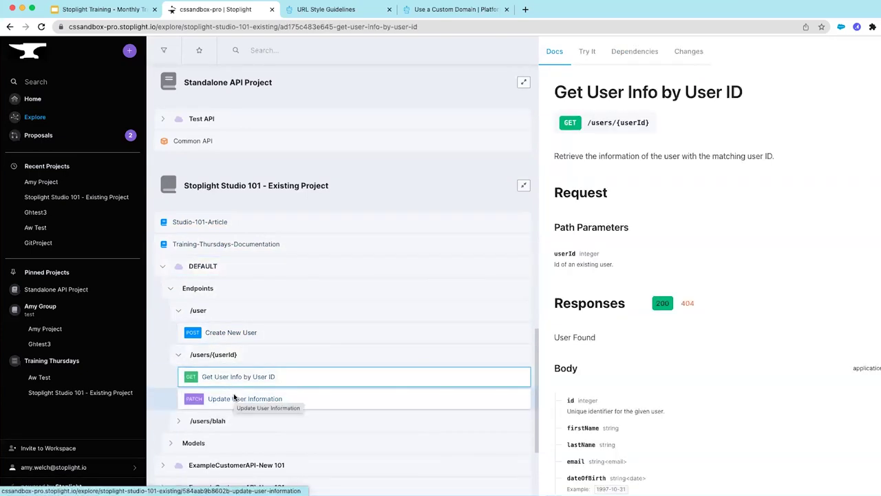
pyautogui.click(234, 397)
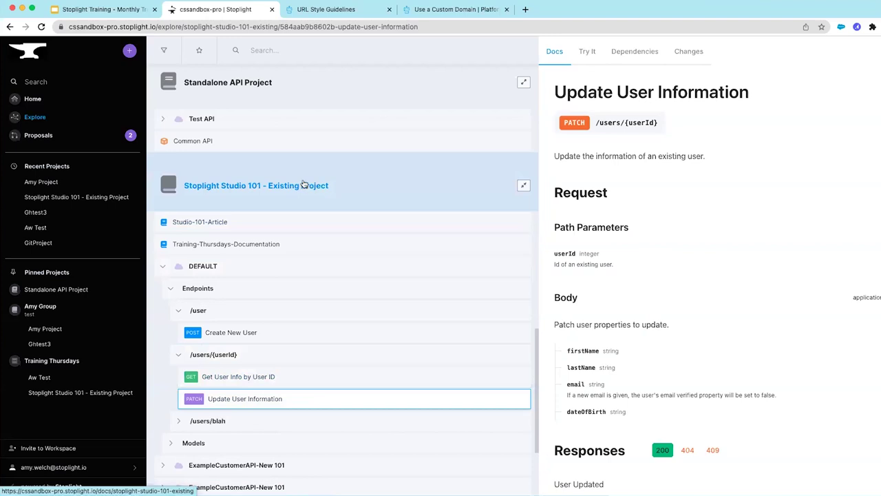
# Review the two work-in-progress Ghtest3 proposals, then return to the workspace Home
pyautogui.click(37, 136)
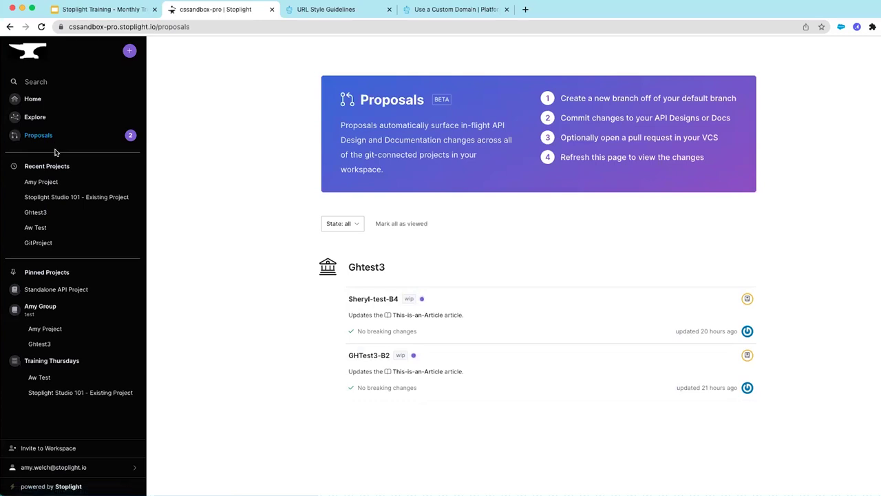
pyautogui.click(36, 100)
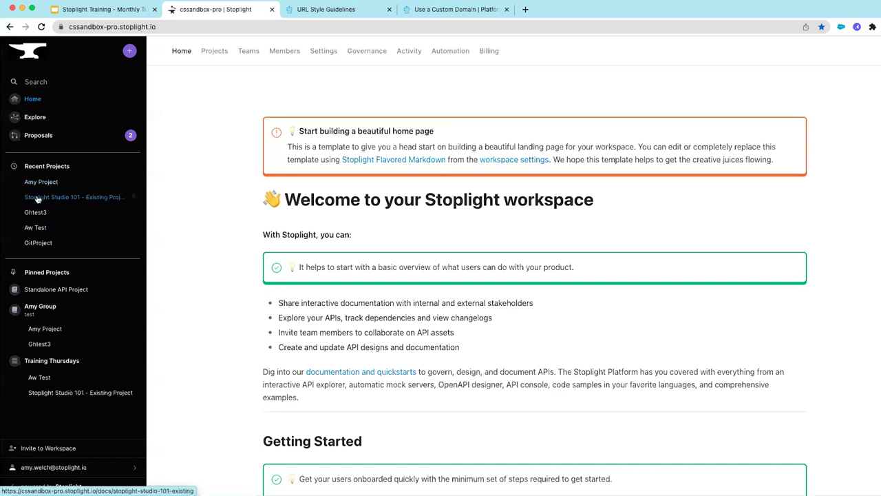
pyautogui.click(38, 199)
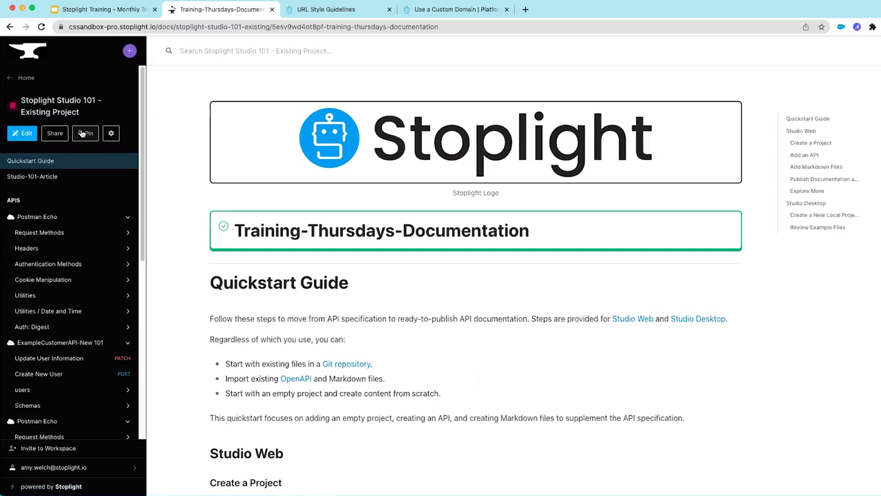
pyautogui.click(26, 78)
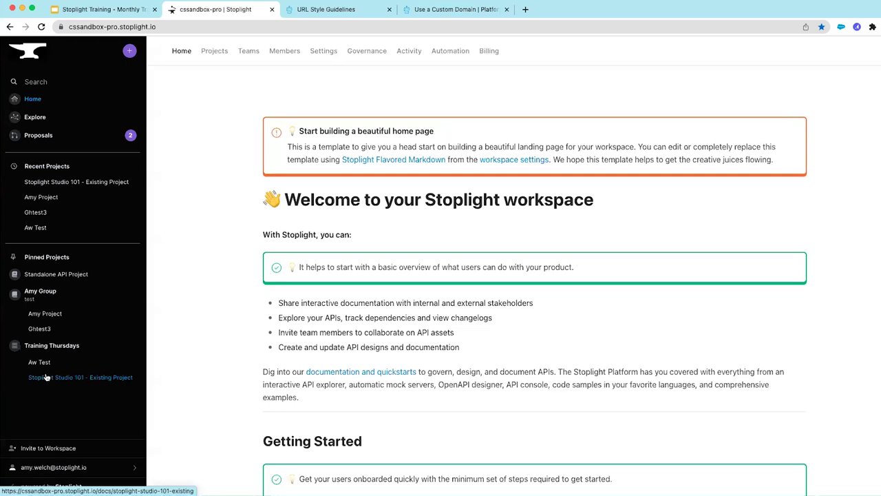
# Scroll the sidebar down and choose Invite to Workspace to bring up Add Workspace Members
pyautogui.scroll(-2, 46, 385)
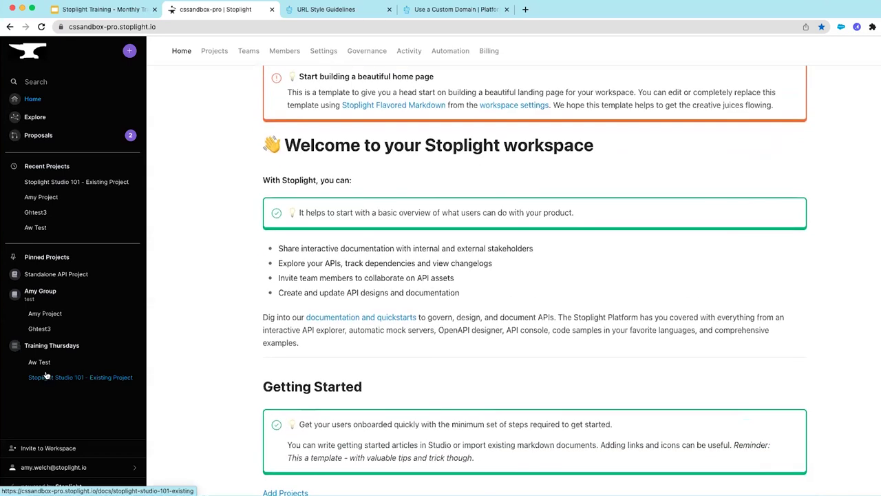
pyautogui.click(55, 448)
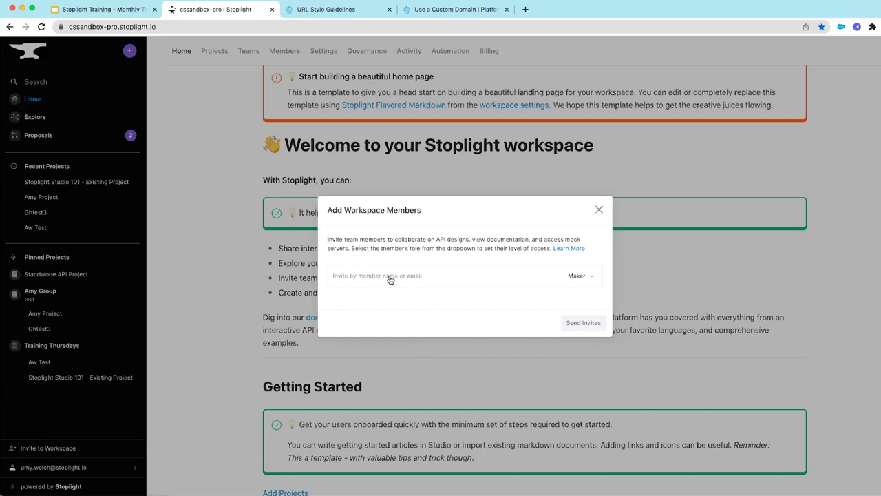
# Look over the member roles, keep Maker, and dismiss the invite dialog without inviting anyone
pyautogui.click(576, 275)
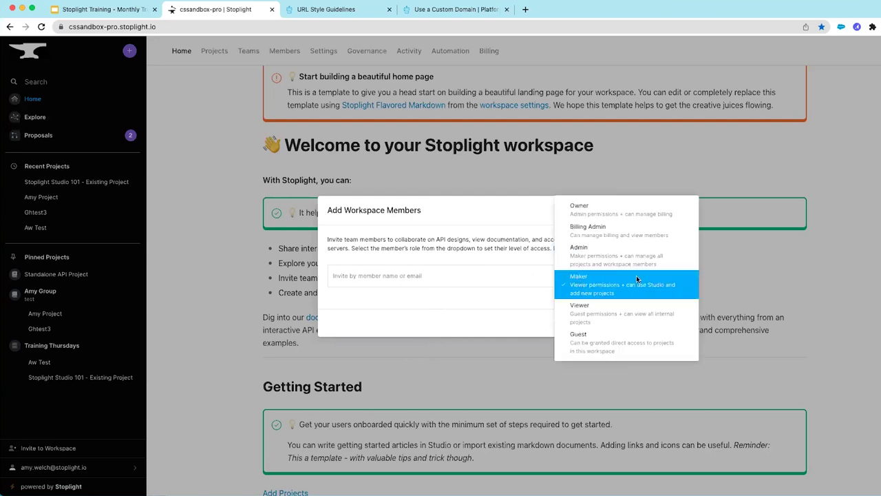
pyautogui.click(525, 294)
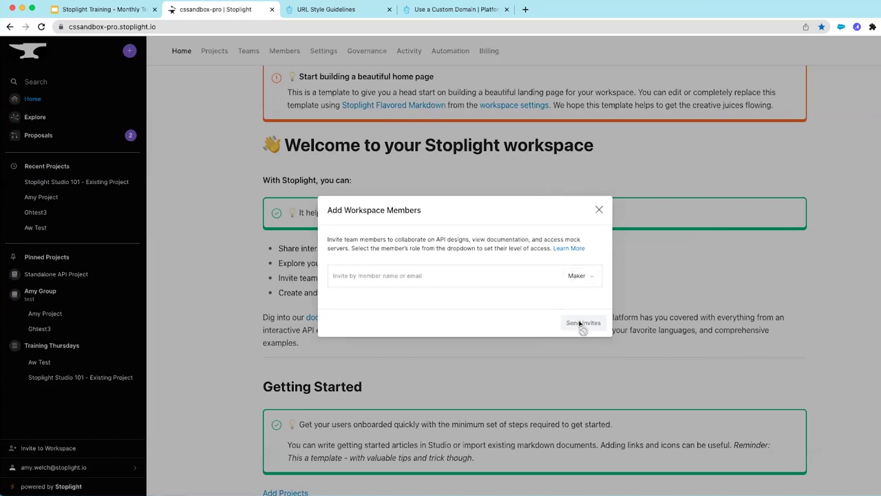
pyautogui.click(599, 210)
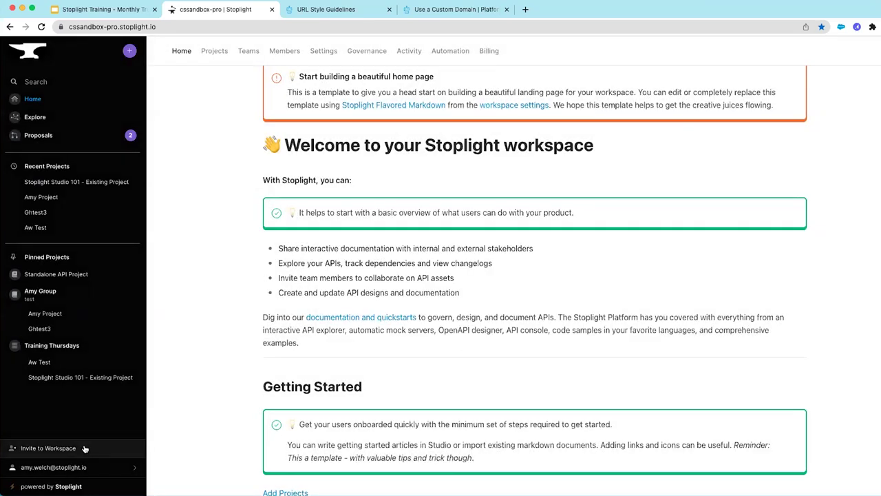
pyautogui.click(136, 470)
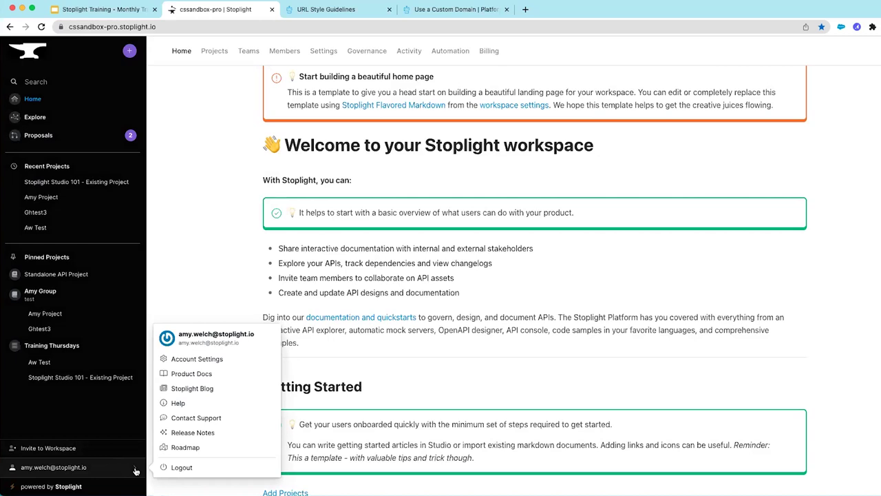
pyautogui.click(203, 359)
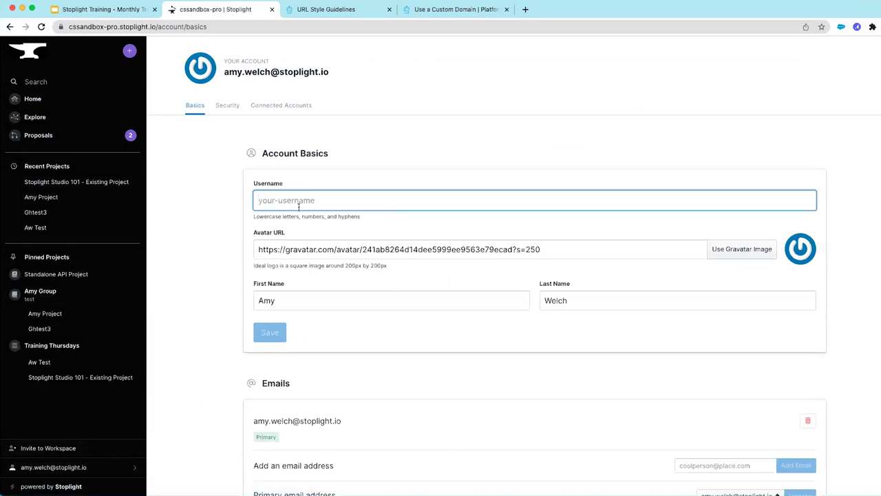
pyautogui.scroll(-1, 329, 327)
pyautogui.scroll(-3, 331, 330)
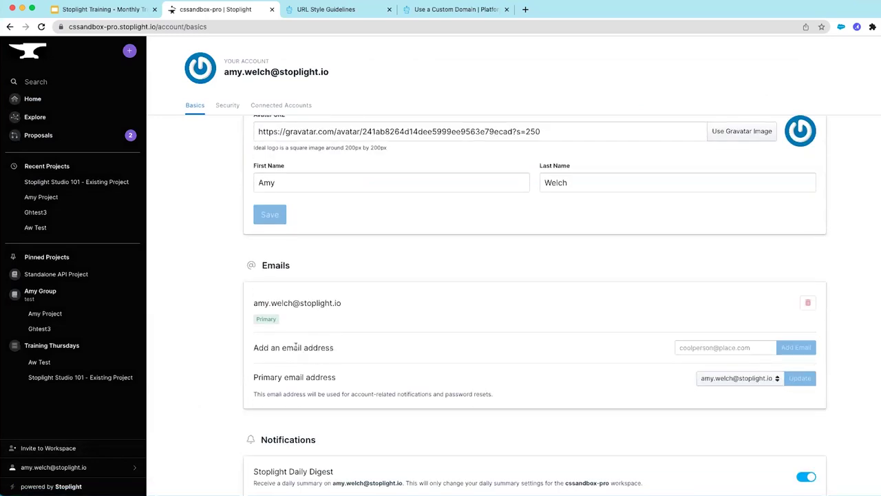
pyautogui.scroll(-2, 328, 368)
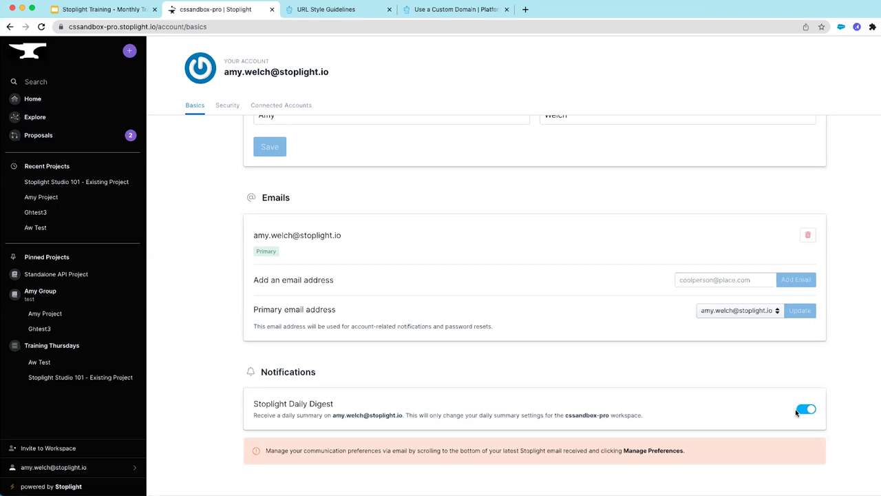
pyautogui.scroll(3, 456, 289)
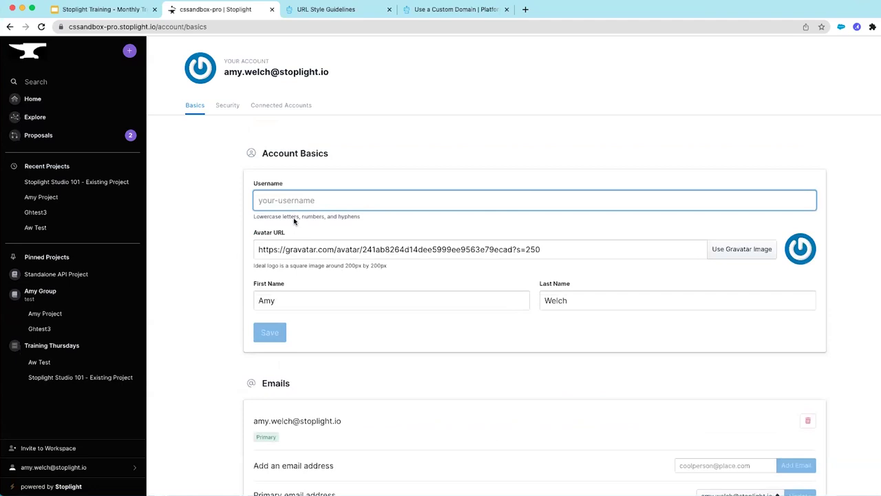
pyautogui.click(234, 107)
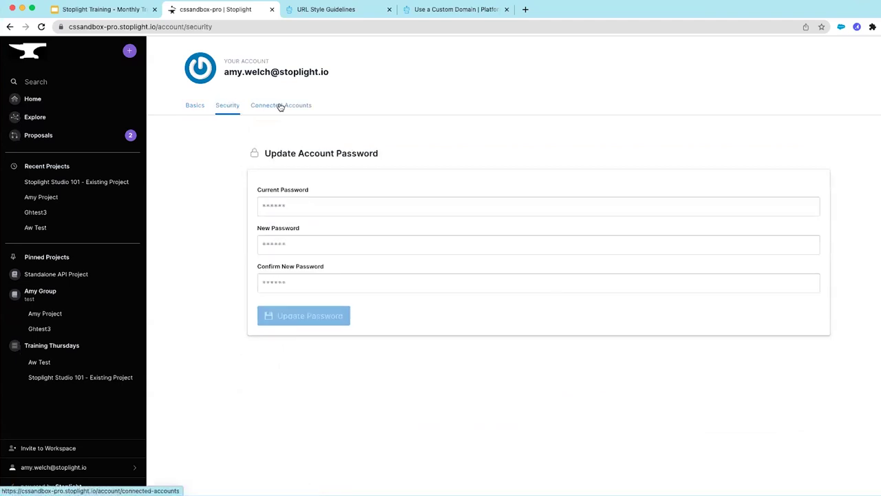
pyautogui.click(280, 108)
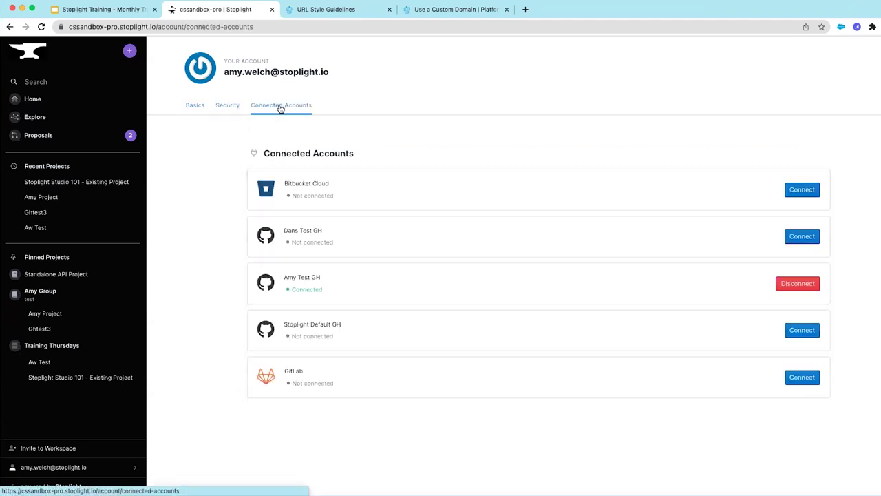
pyautogui.click(193, 106)
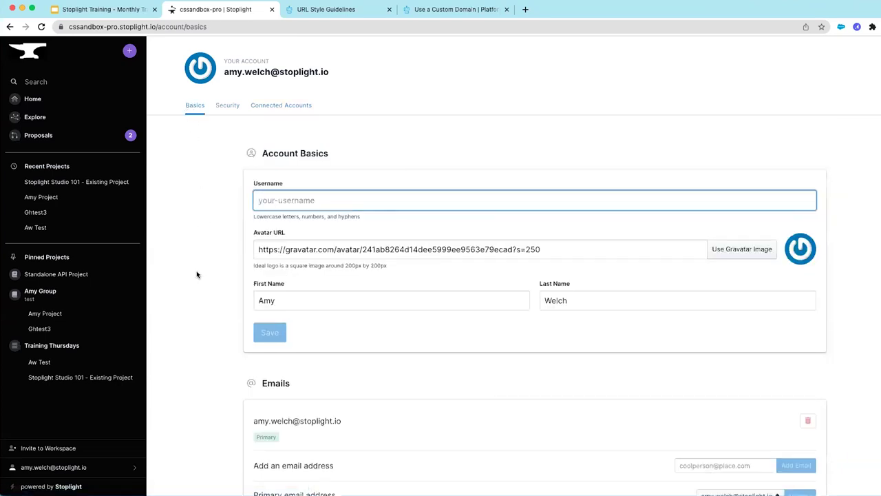
pyautogui.scroll(-2, 190, 293)
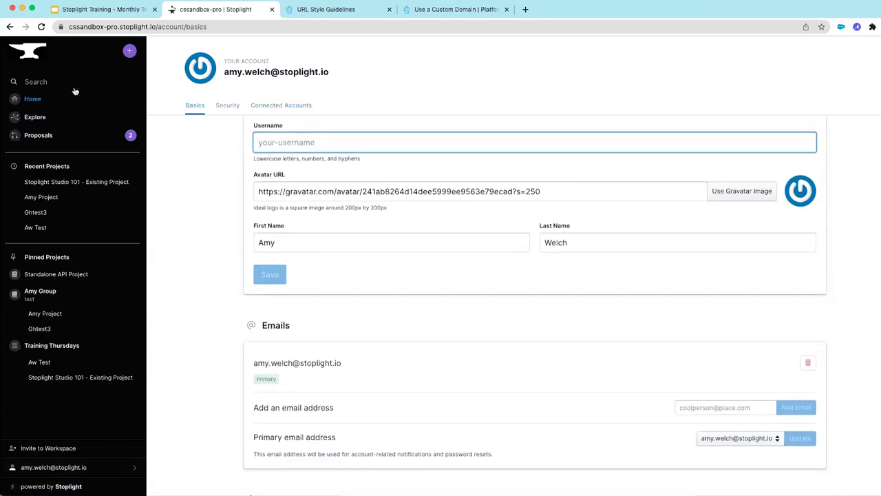
pyautogui.click(39, 103)
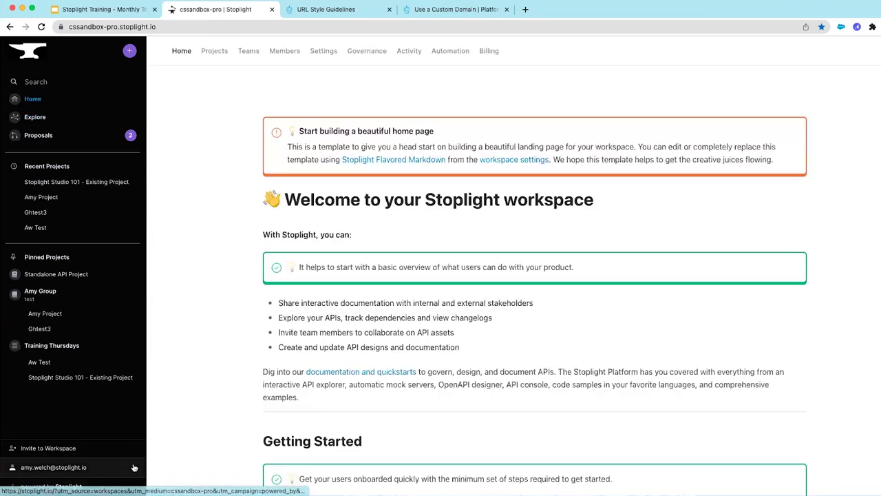
# Open Product Docs from the account menu and search the documentation for 'roles'
pyautogui.click(133, 467)
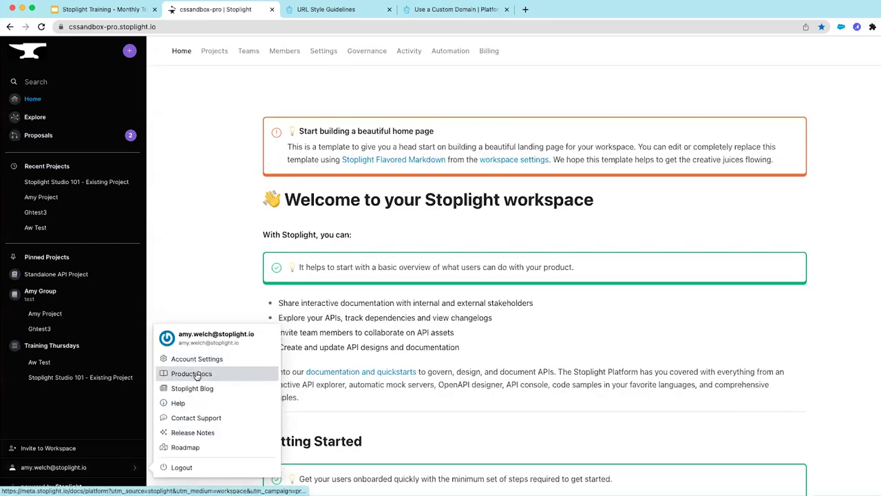
pyautogui.click(197, 375)
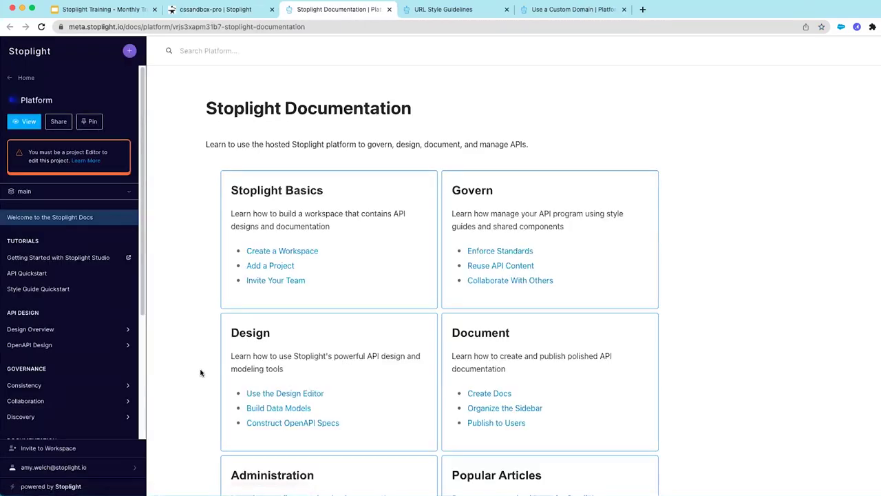
pyautogui.click(282, 55)
pyautogui.write('roles')
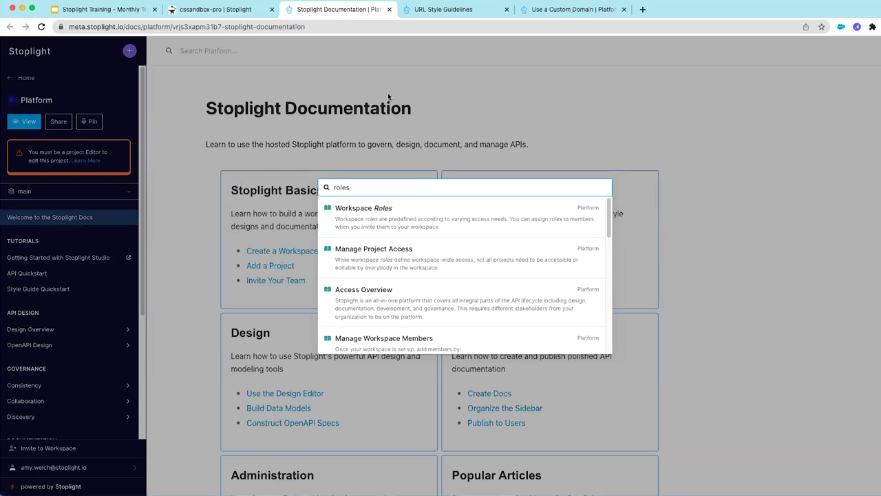
# Read the Workspace Roles article's permissions legend by role
pyautogui.click(416, 218)
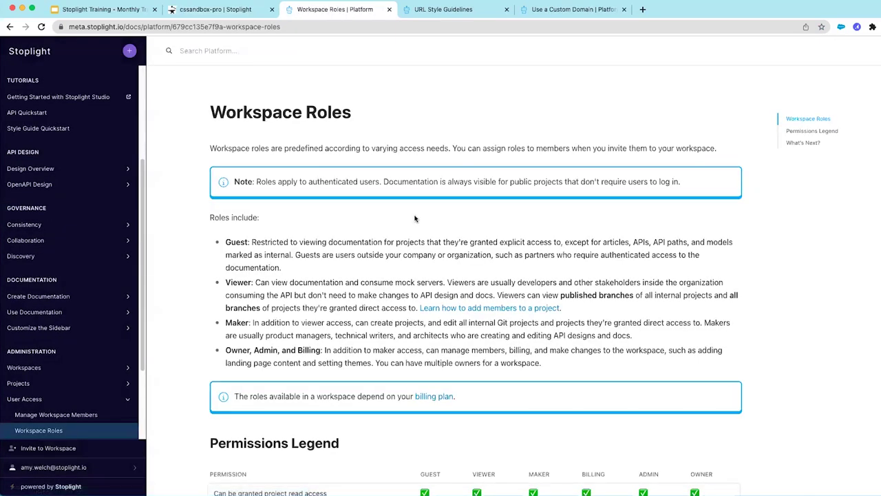
pyautogui.scroll(-3, 434, 271)
pyautogui.scroll(-3, 434, 271)
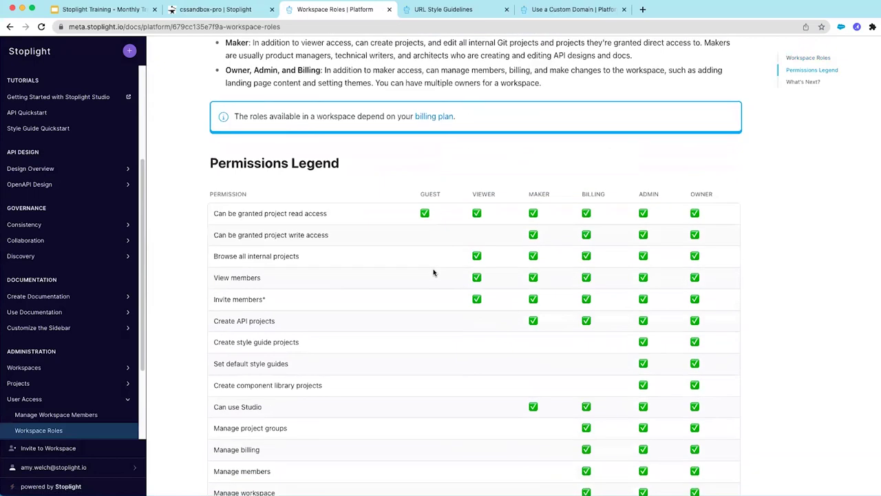
pyautogui.scroll(-2, 433, 272)
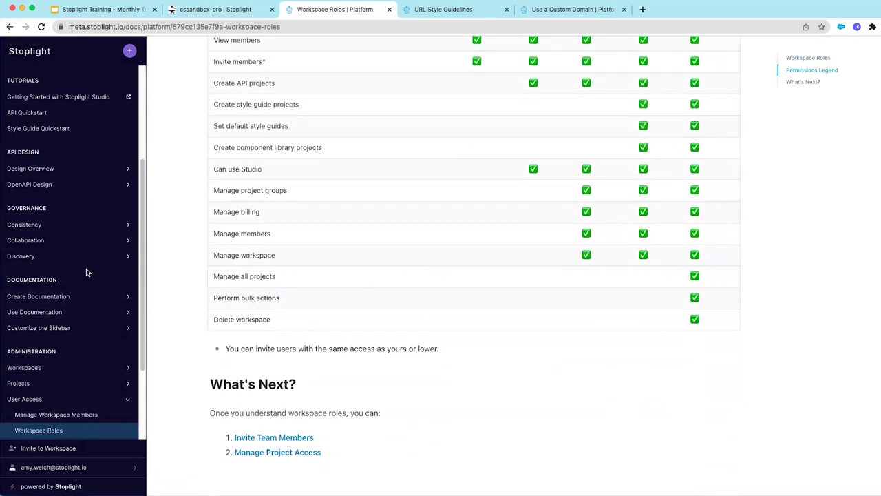
pyautogui.scroll(-3, 85, 275)
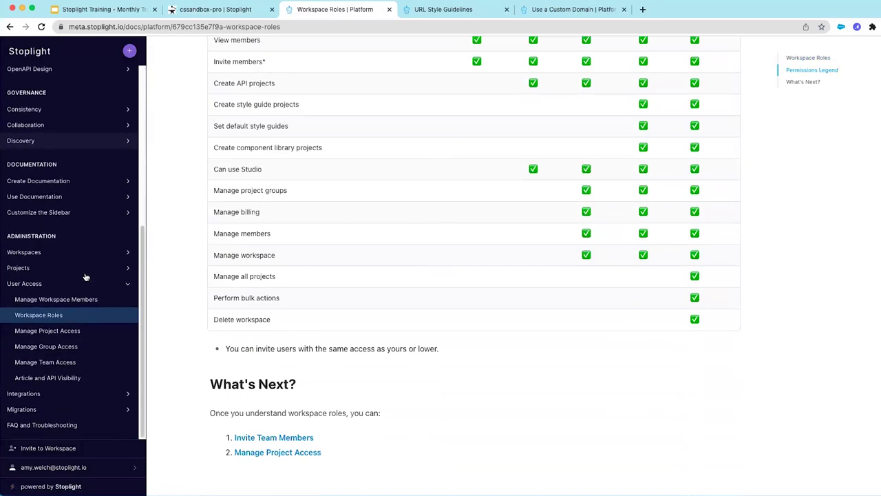
pyautogui.click(62, 332)
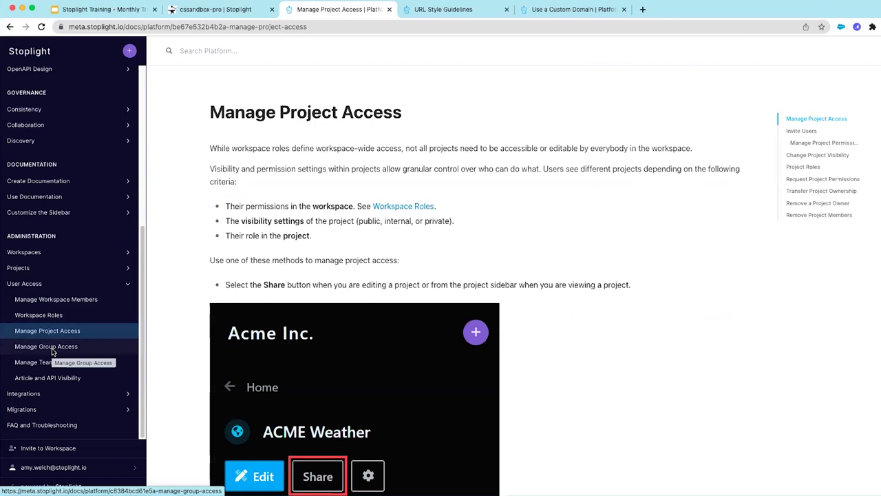
# Open the Manage Group Access article, then switch back to the cssandbox-pro workspace tab
pyautogui.click(51, 351)
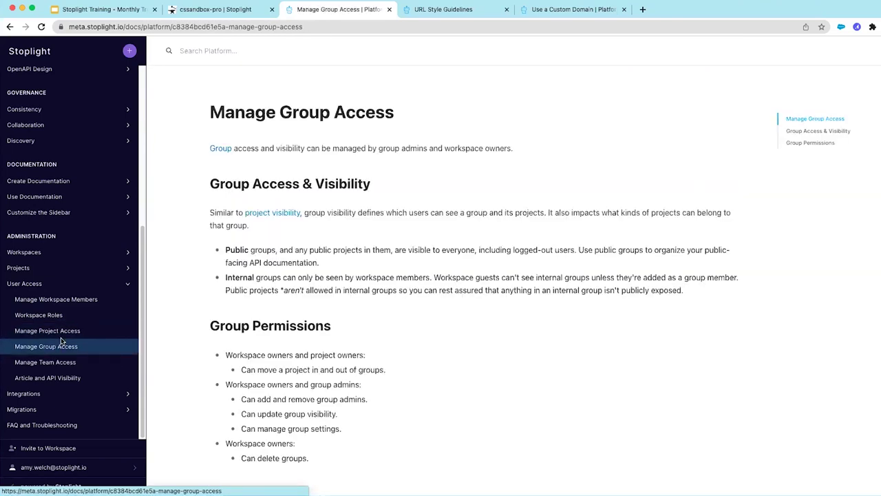
pyautogui.click(213, 10)
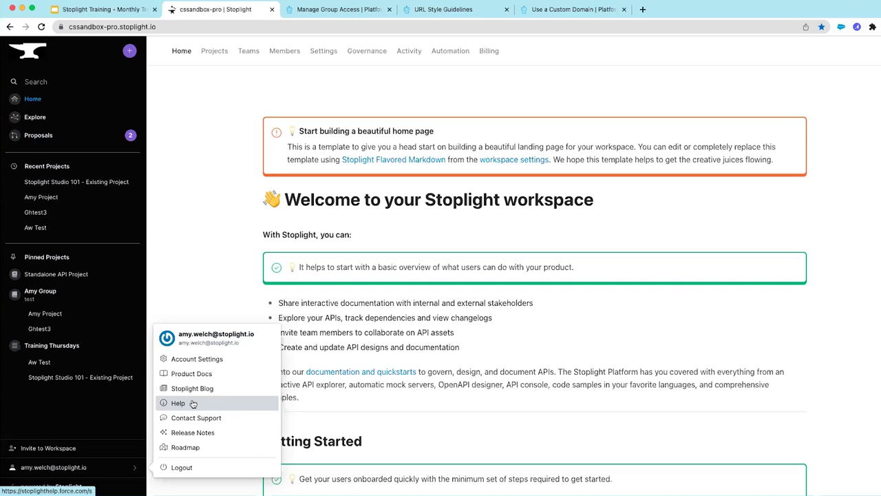
# Send a Contact Support request and dismiss the 'Thank You For Reaching Out' confirmation
pyautogui.click(233, 418)
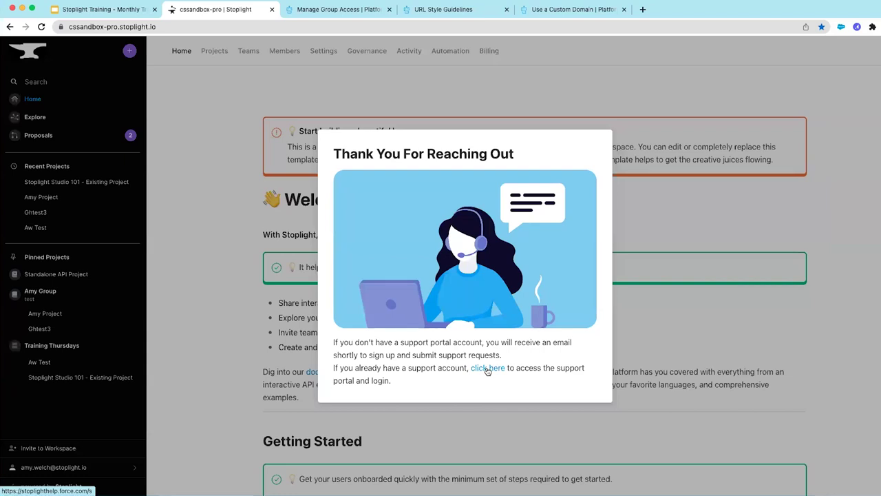
pyautogui.click(136, 468)
pyautogui.click(136, 468)
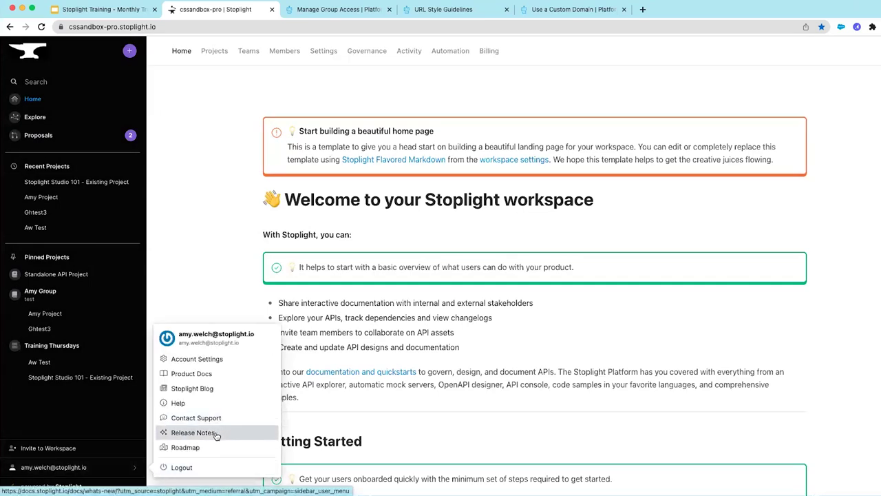
# Open and skim the April 2023 release notes in a new tab, then return to the workspace
pyautogui.click(194, 432)
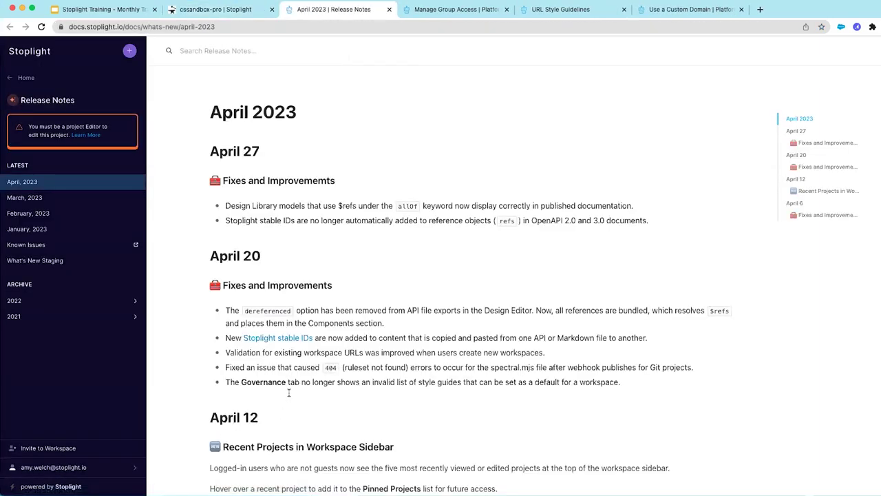
pyautogui.scroll(-6, 376, 360)
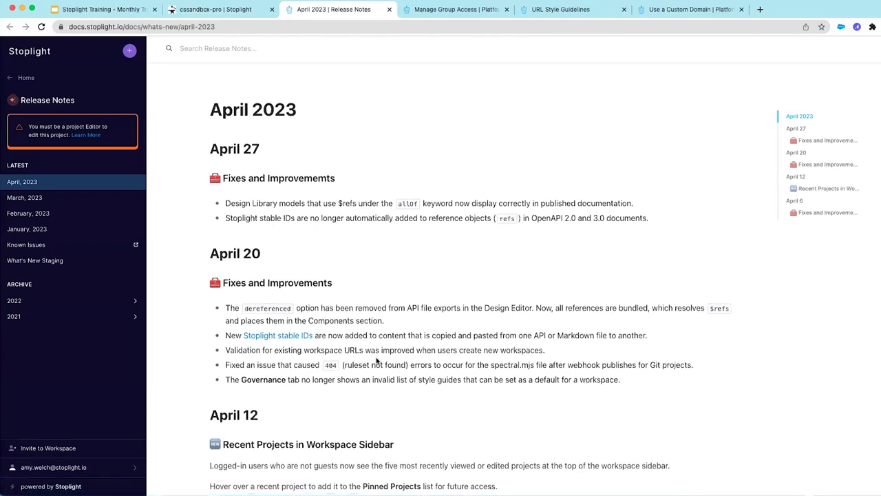
pyautogui.scroll(6, 377, 360)
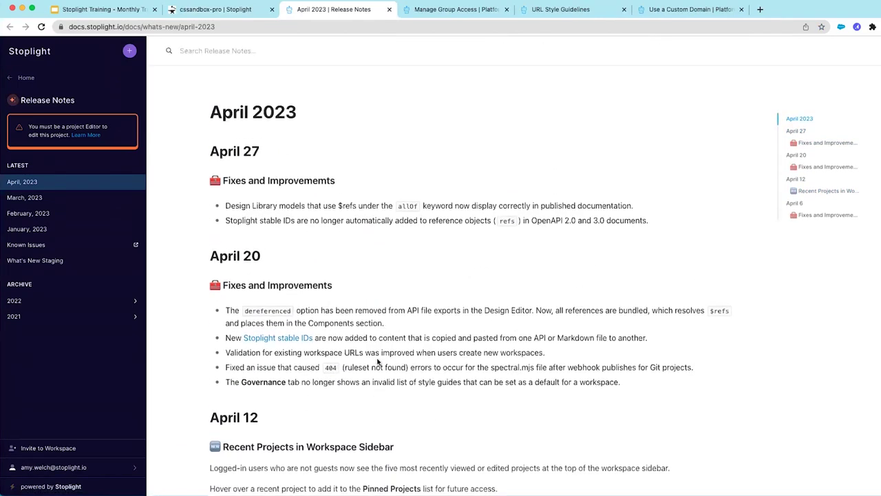
pyautogui.click(209, 10)
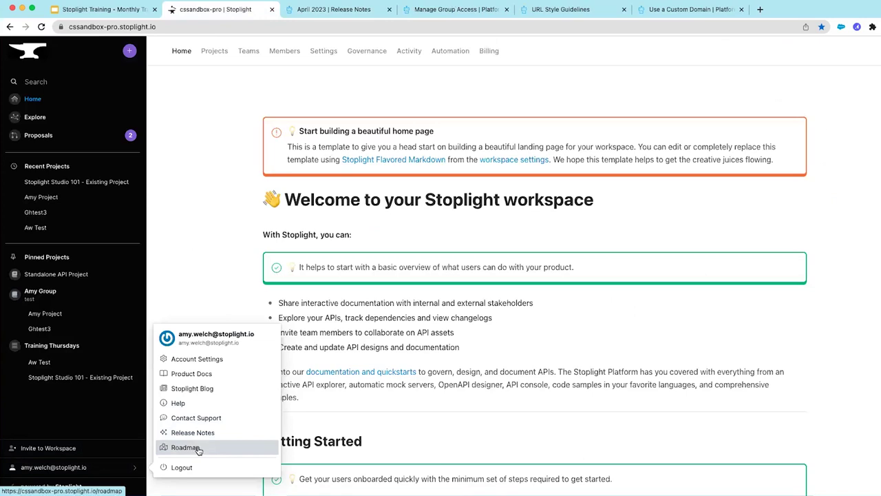
# View the product roadmap, return Home, then advance the slides to 'Review of Stoplight Subscription Plans'
pyautogui.click(197, 449)
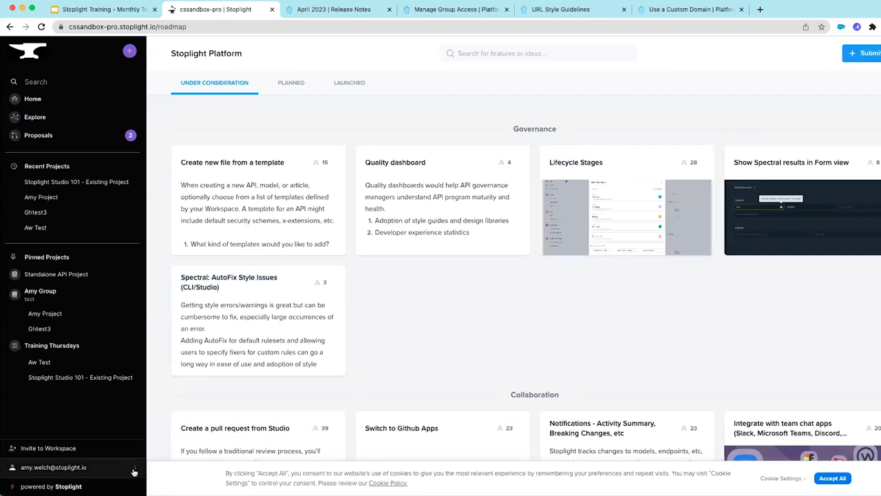
pyautogui.click(40, 101)
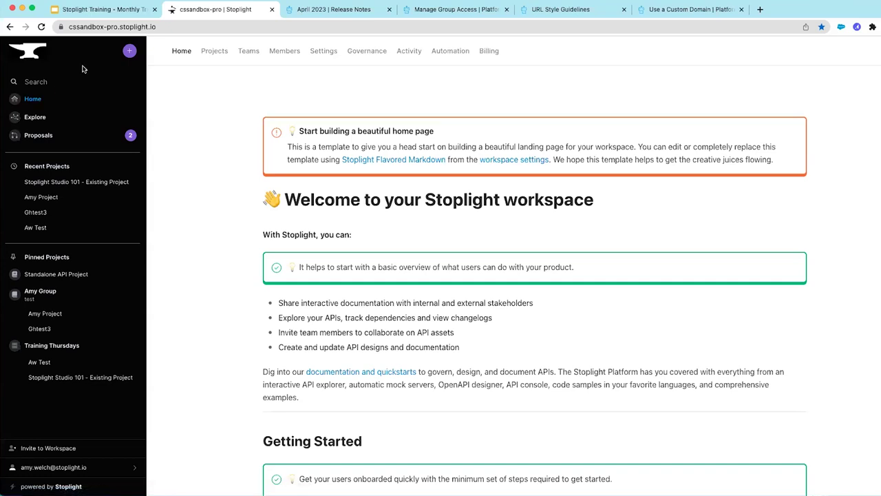
pyautogui.click(123, 11)
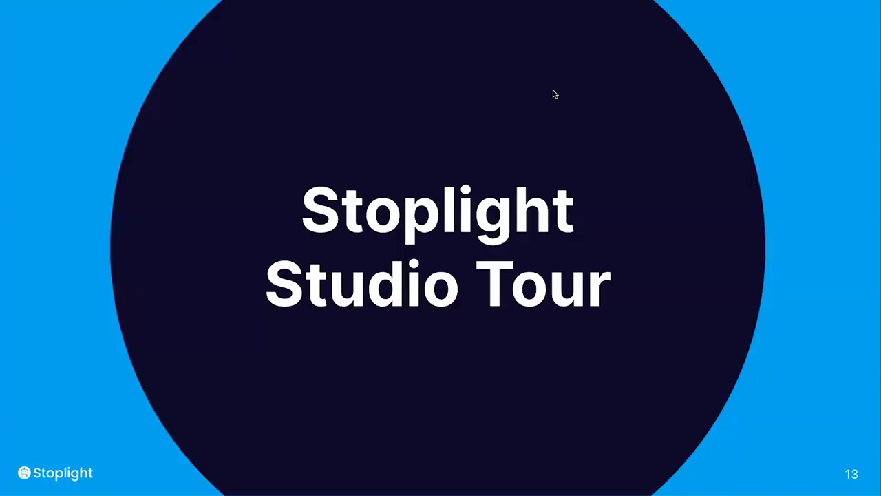
pyautogui.press('Right')
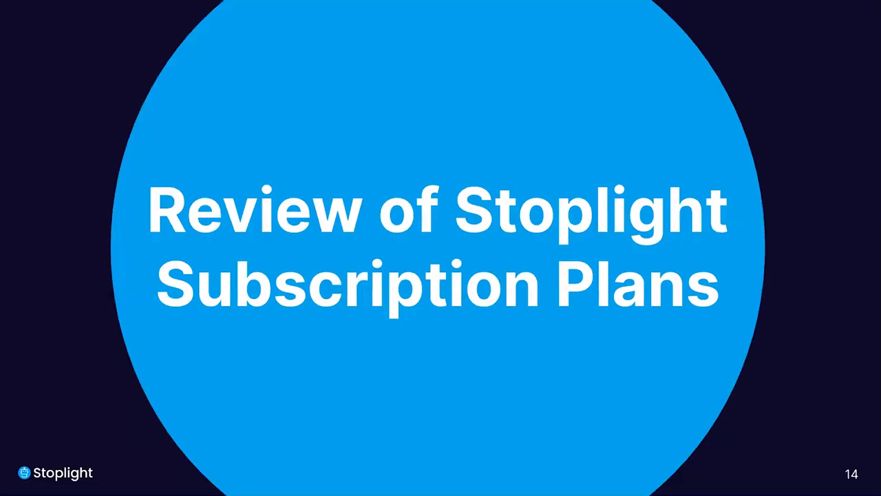